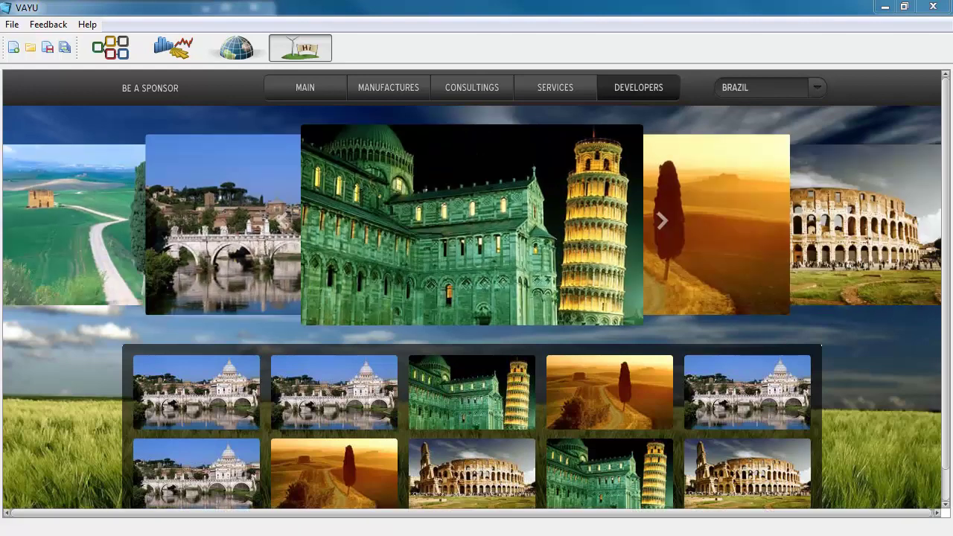
# Bring the wind data file VA03.dat from the VA 03 folder into the station's process workflow as a File import step.
pyautogui.click(121, 47)
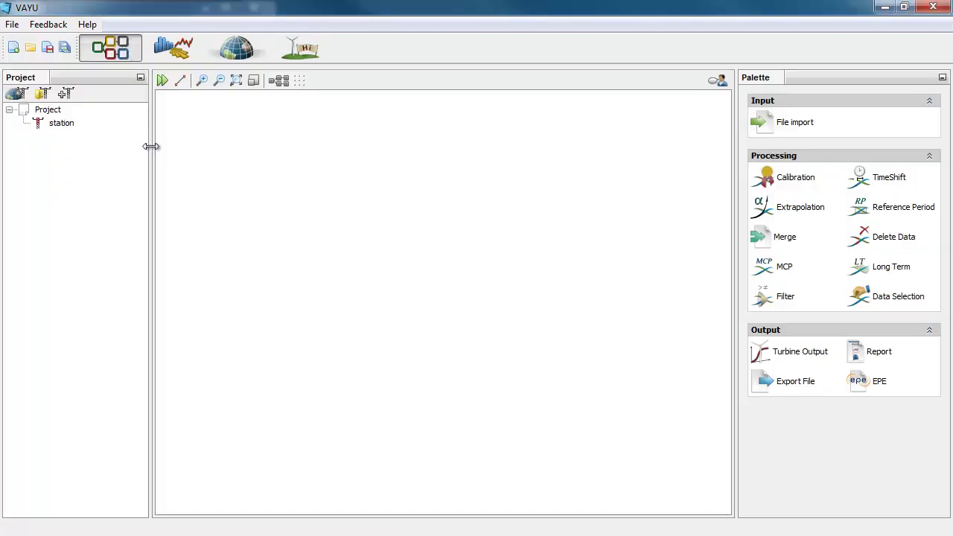
pyautogui.moveTo(151, 146); pyautogui.dragTo(158, 147)
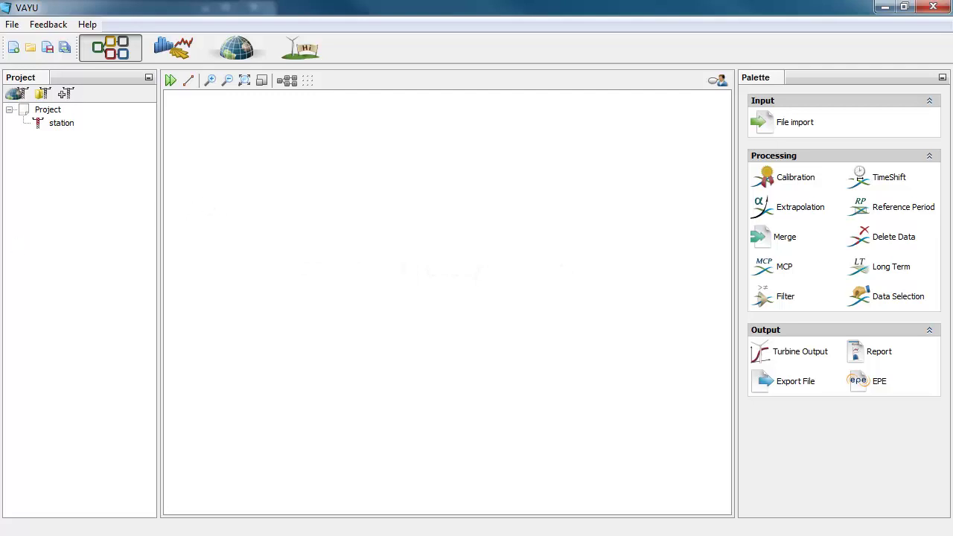
pyautogui.moveTo(475, 10); pyautogui.dragTo(549, 137)
pyautogui.moveTo(94, 107); pyautogui.dragTo(390, 315)
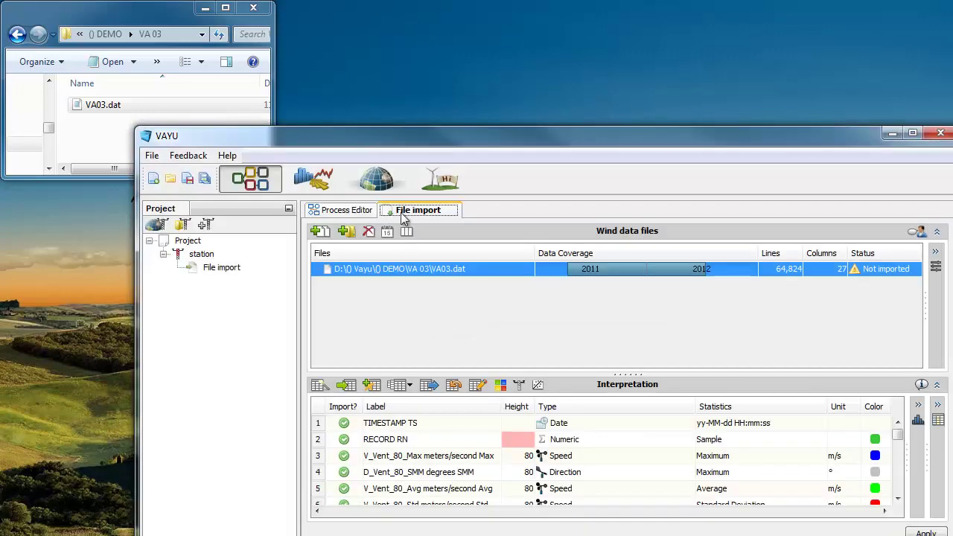
# Load the saved interpretation template for the VA03.dat columns and apply the import.
pyautogui.moveTo(415, 131); pyautogui.dragTo(415, 125)
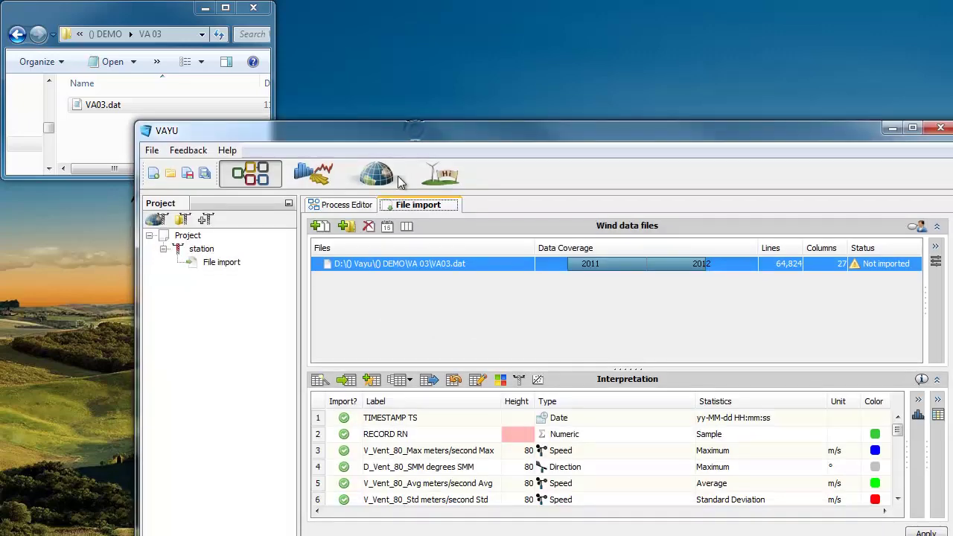
pyautogui.click(409, 381)
pyautogui.click(334, 283)
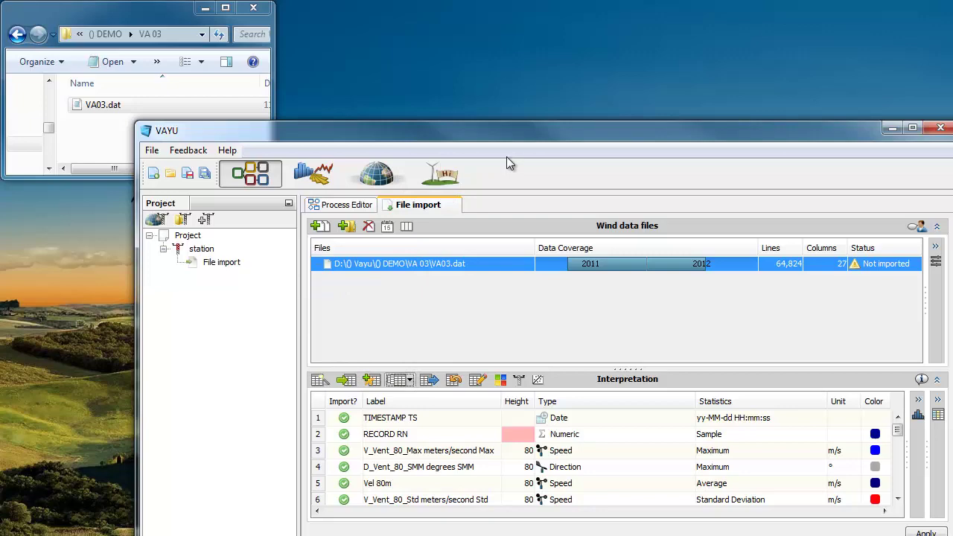
pyautogui.doubleClick(514, 129)
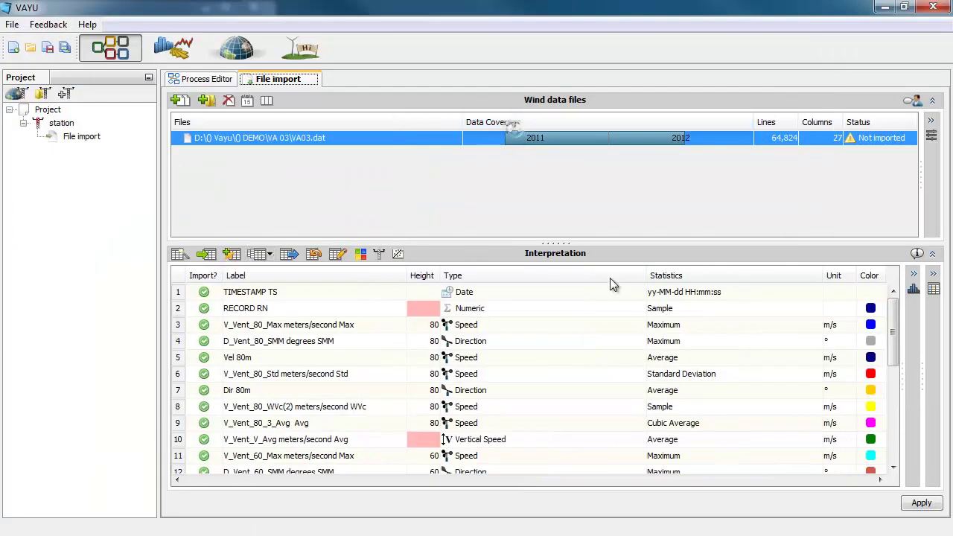
pyautogui.click(921, 504)
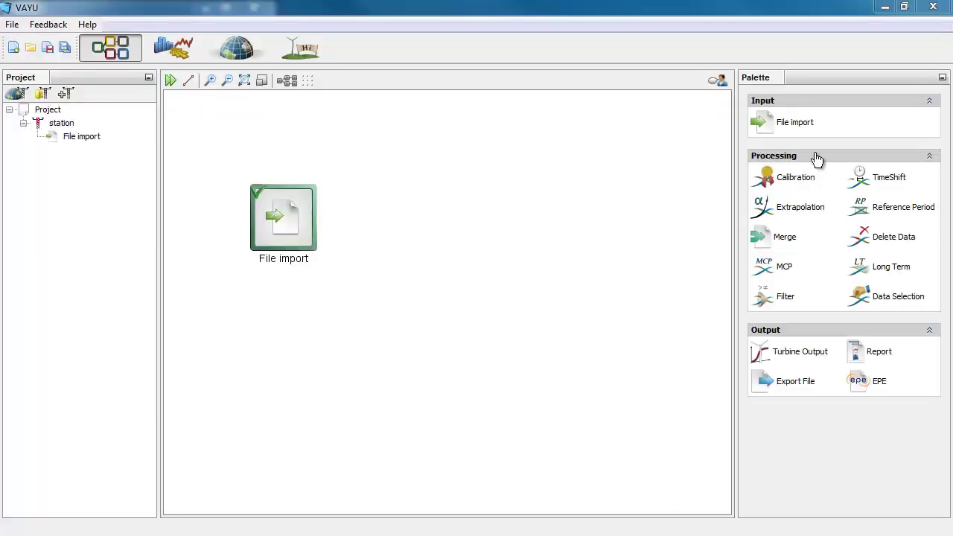
# Add a Calibration step fed by File import and open its settings.
pyautogui.moveTo(797, 181); pyautogui.dragTo(358, 189)
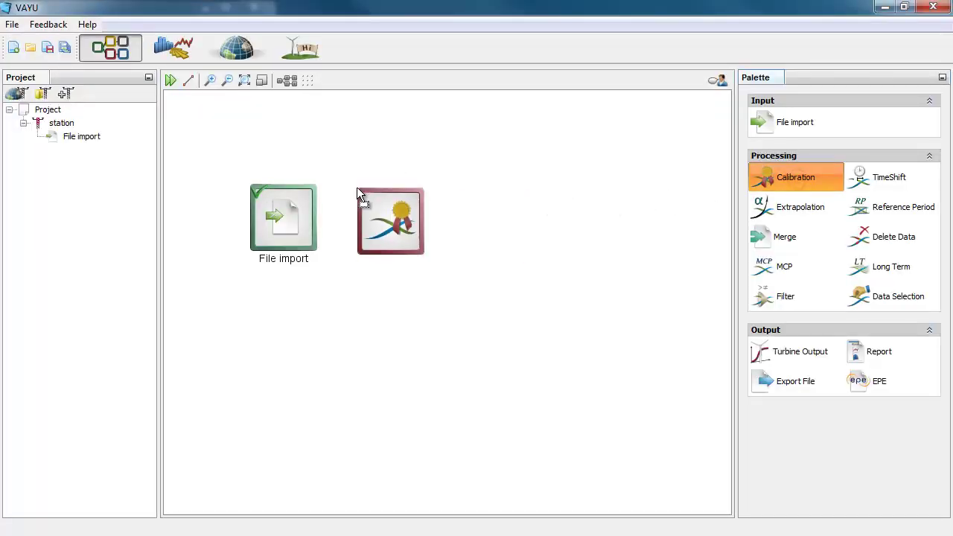
pyautogui.moveTo(295, 216); pyautogui.dragTo(387, 224)
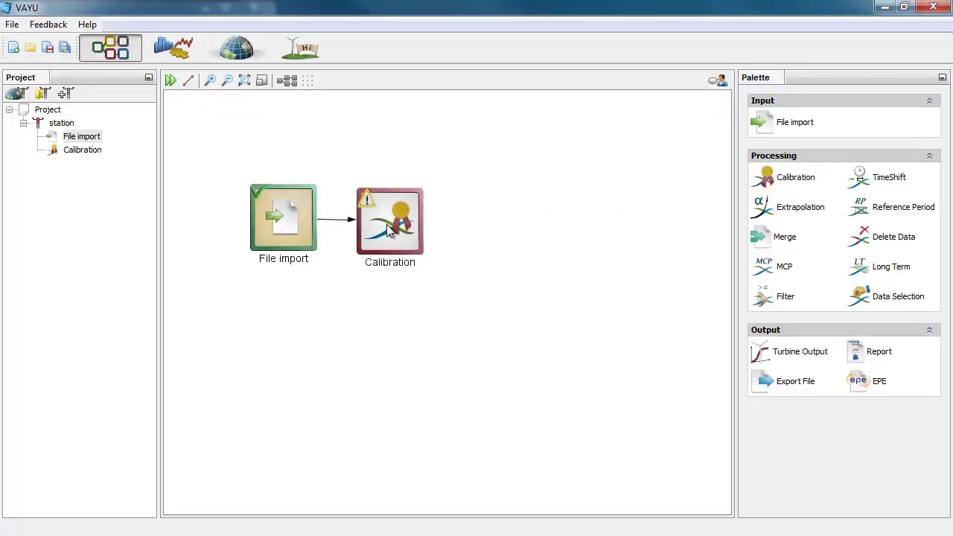
pyautogui.doubleClick(386, 224)
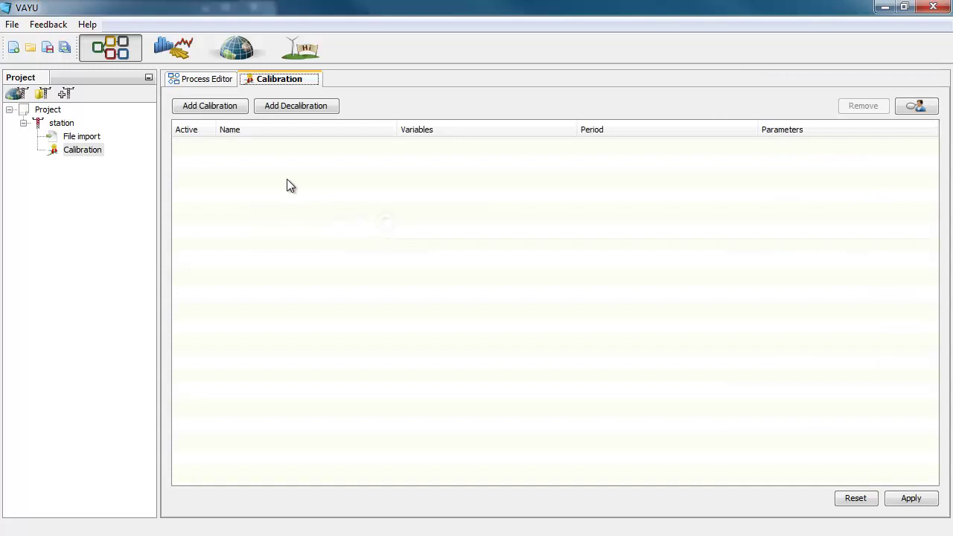
# Add a calibration with offset 3 to the Vel 80m speed variable over all data and apply it.
pyautogui.click(215, 107)
pyautogui.doubleClick(332, 232)
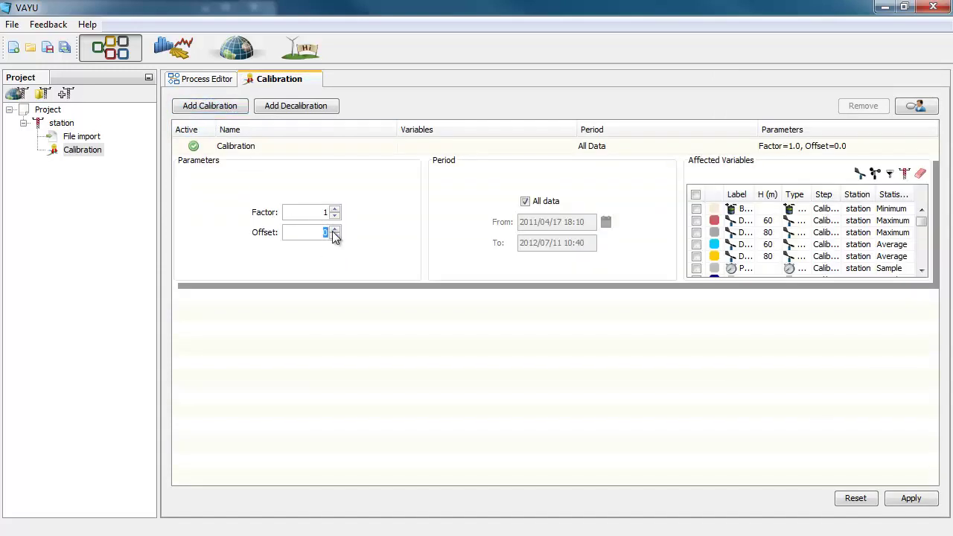
pyautogui.click(876, 173)
pyautogui.click(696, 233)
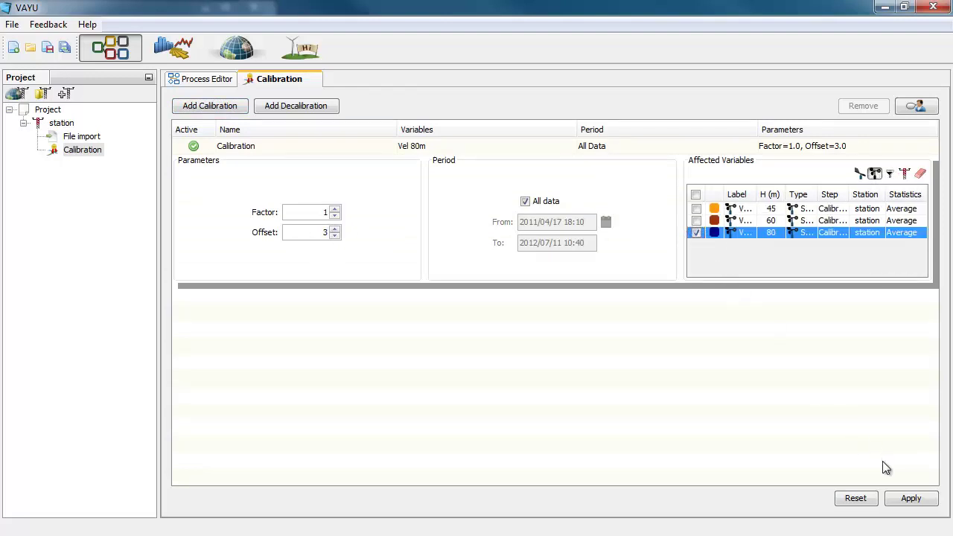
pyautogui.click(911, 498)
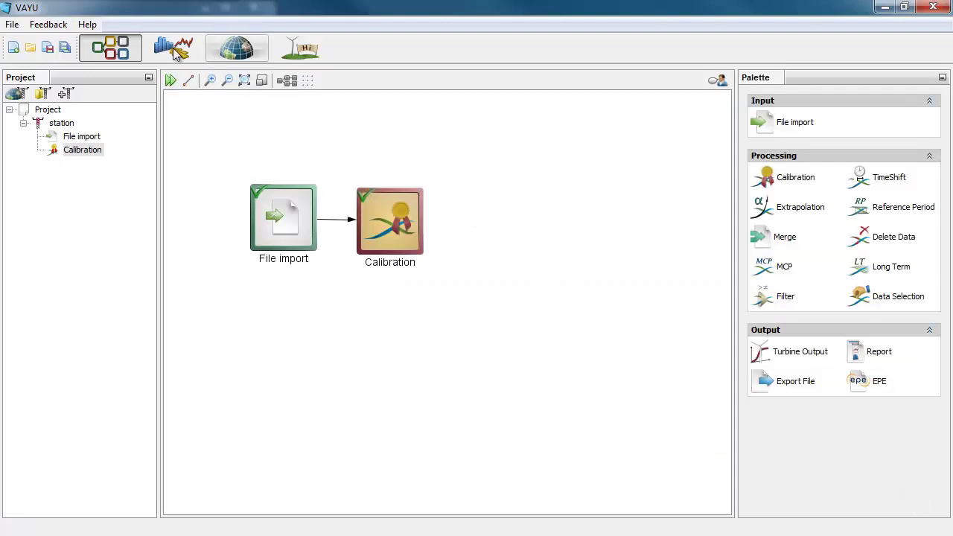
# Save the project as VA 03 in the VA 03 folder.
pyautogui.click(15, 24)
pyautogui.click(30, 75)
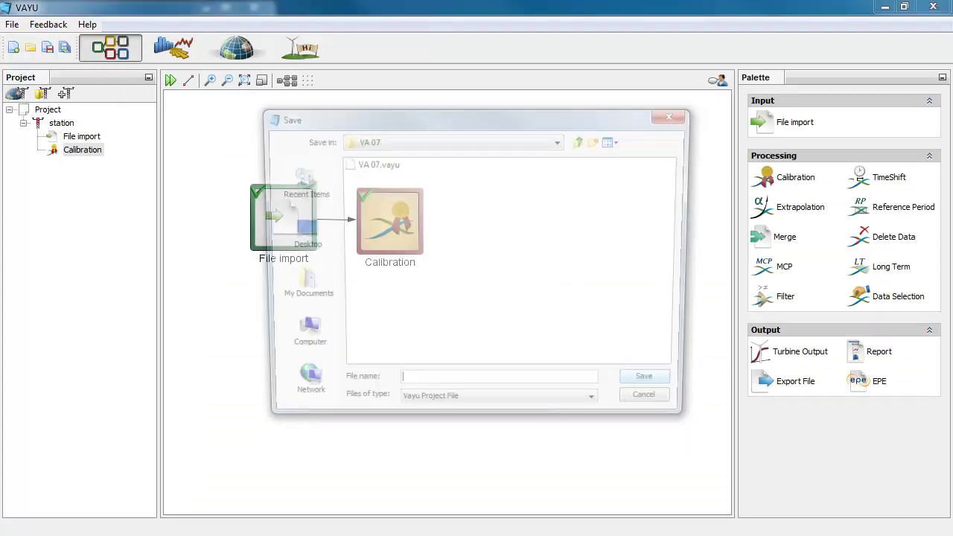
pyautogui.write('VA 03')
pyautogui.press('Return')
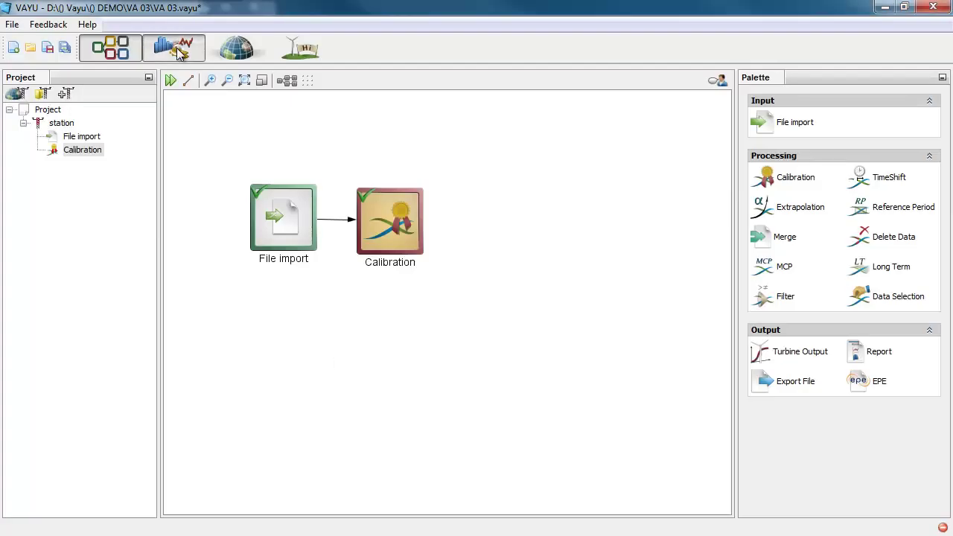
# Switch to the data analysis charts and enlarge the Variables list to show all variables.
pyautogui.click(178, 54)
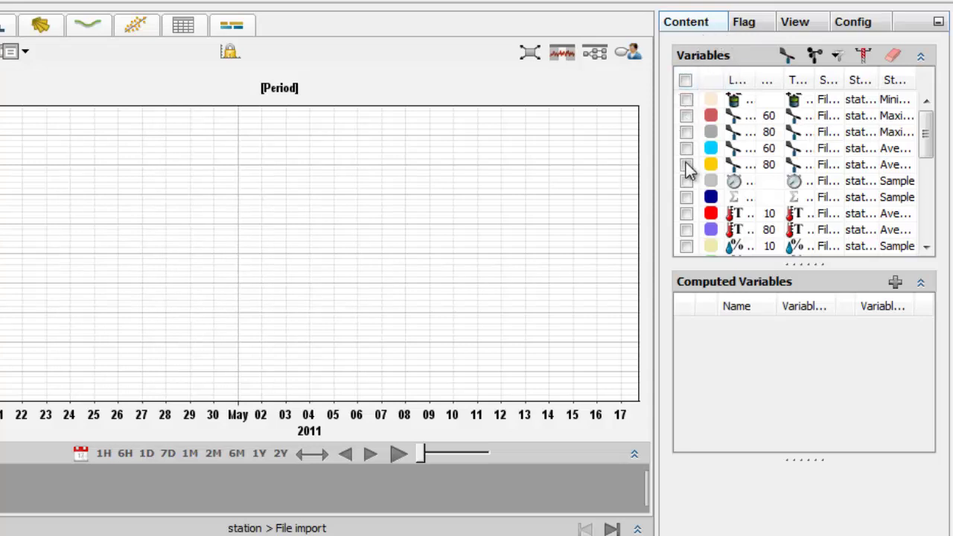
pyautogui.moveTo(928, 125); pyautogui.dragTo(932, 223)
pyautogui.moveTo(857, 263); pyautogui.dragTo(858, 497)
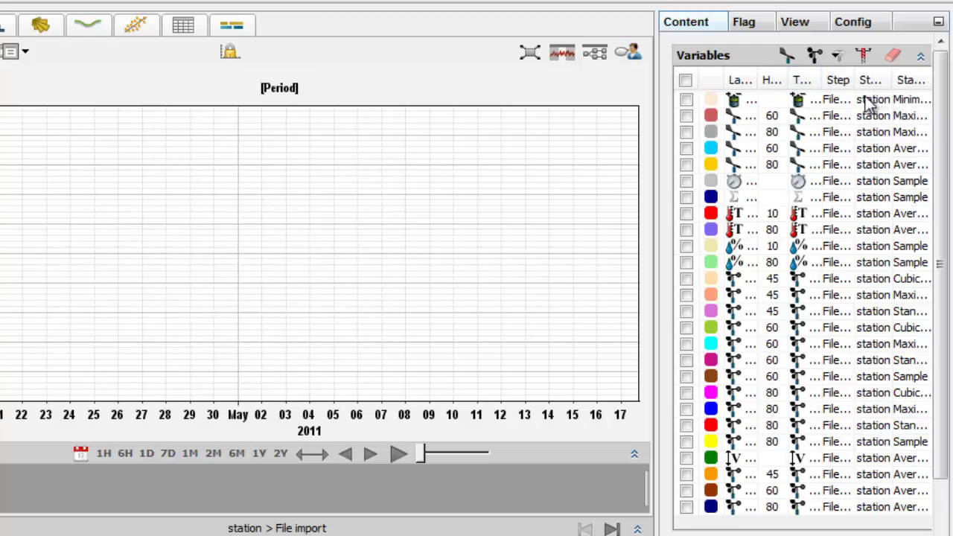
# Hide the Statistics, Station and Step columns in the Variables list.
pyautogui.click(796, 80)
pyautogui.click(819, 203)
pyautogui.click(793, 83)
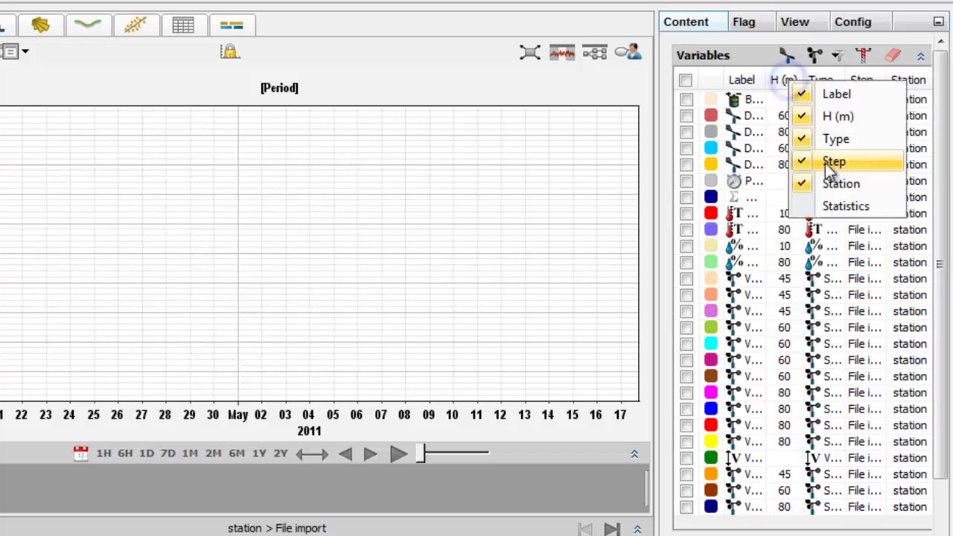
pyautogui.click(806, 185)
pyautogui.click(841, 80)
pyautogui.click(880, 160)
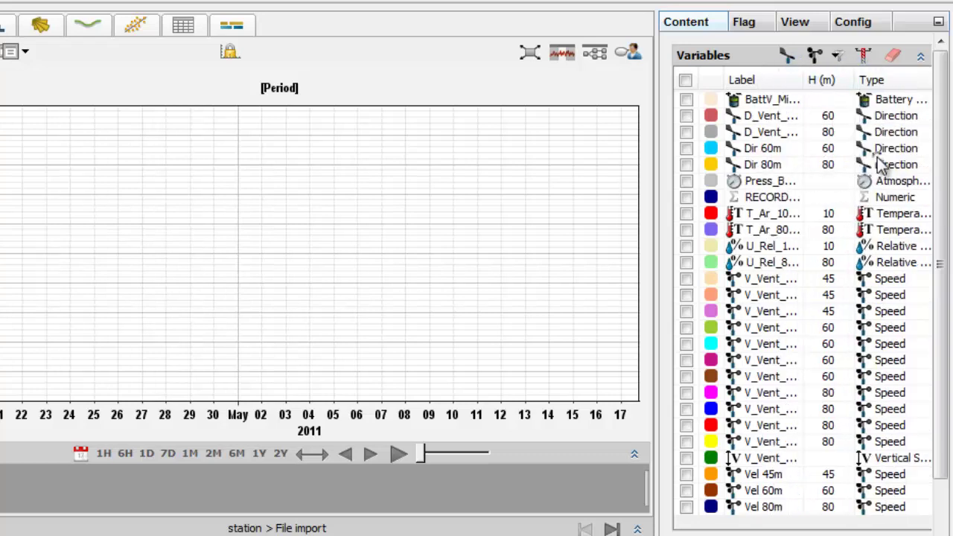
# Filter the H (m) column with a custom condition that keeps only the 60 m and 80 m variables, and shrink the Variables list again.
pyautogui.click(844, 81)
pyautogui.click(830, 119)
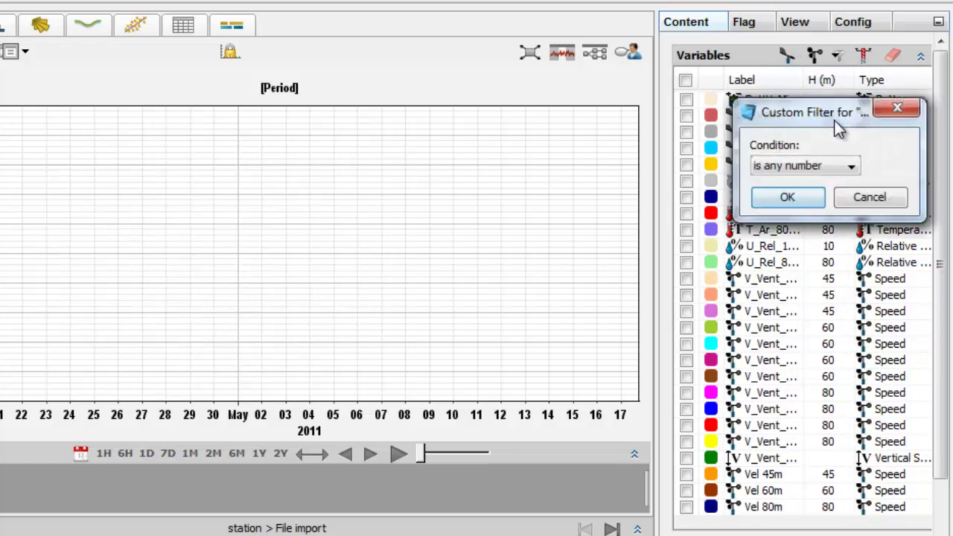
pyautogui.click(851, 166)
pyautogui.click(816, 298)
pyautogui.moveTo(857, 119); pyautogui.dragTo(778, 111)
pyautogui.click(881, 158)
pyautogui.click(867, 209)
pyautogui.click(795, 203)
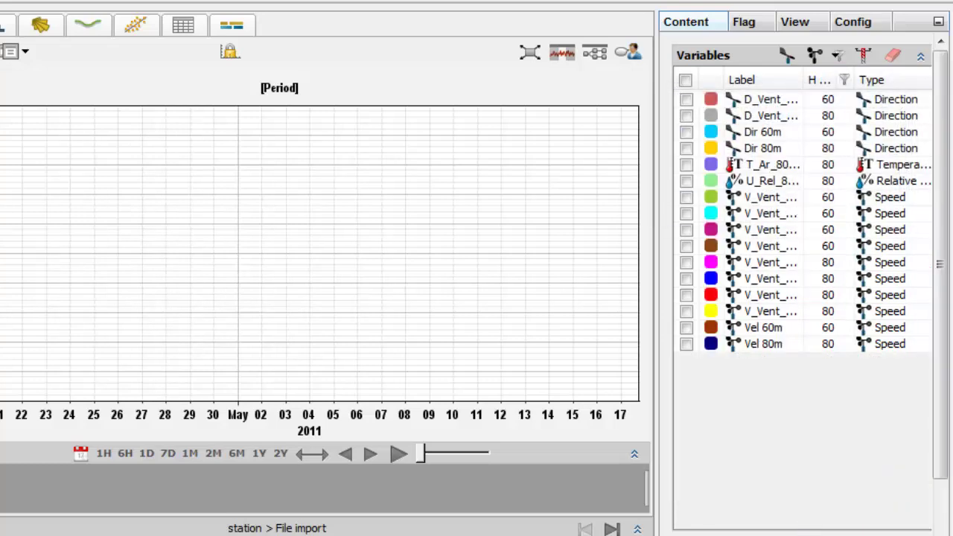
pyautogui.moveTo(806, 533); pyautogui.dragTo(829, 287)
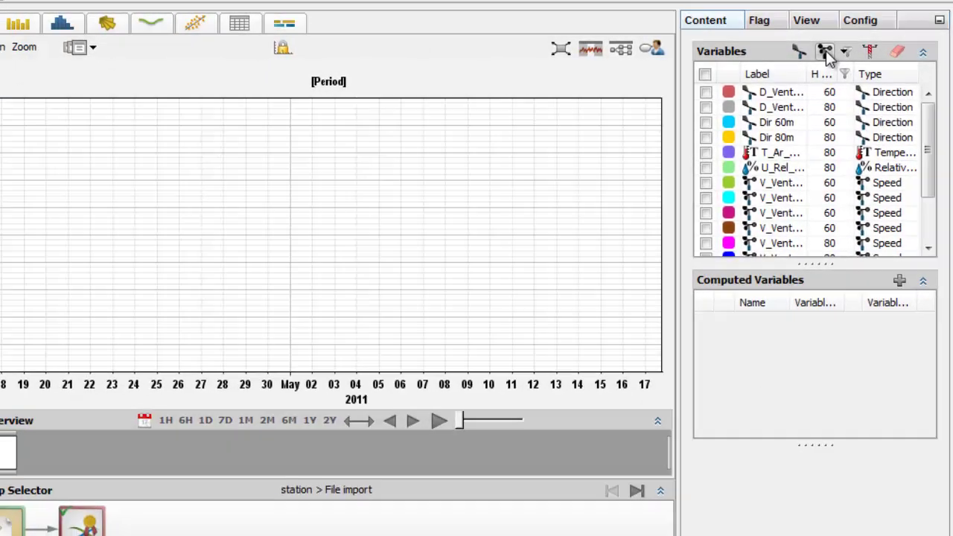
# Examine the chart's flagging options, its sector, rule and month view selections, and its title, data style and axis configuration.
pyautogui.click(766, 23)
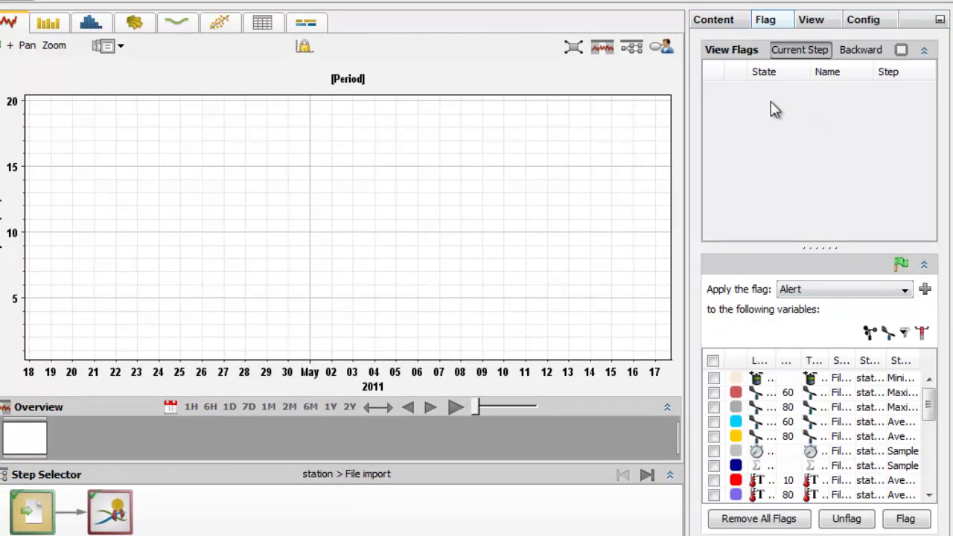
pyautogui.click(817, 27)
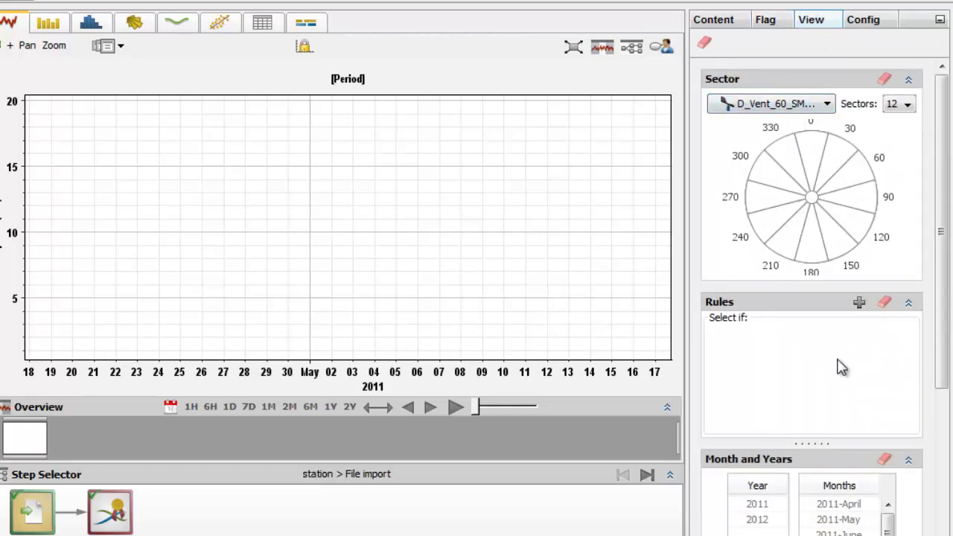
pyautogui.moveTo(943, 330)
pyautogui.mouseDown()
pyautogui.moveTo(949, 484)
pyautogui.moveTo(944, 335)
pyautogui.mouseUp()
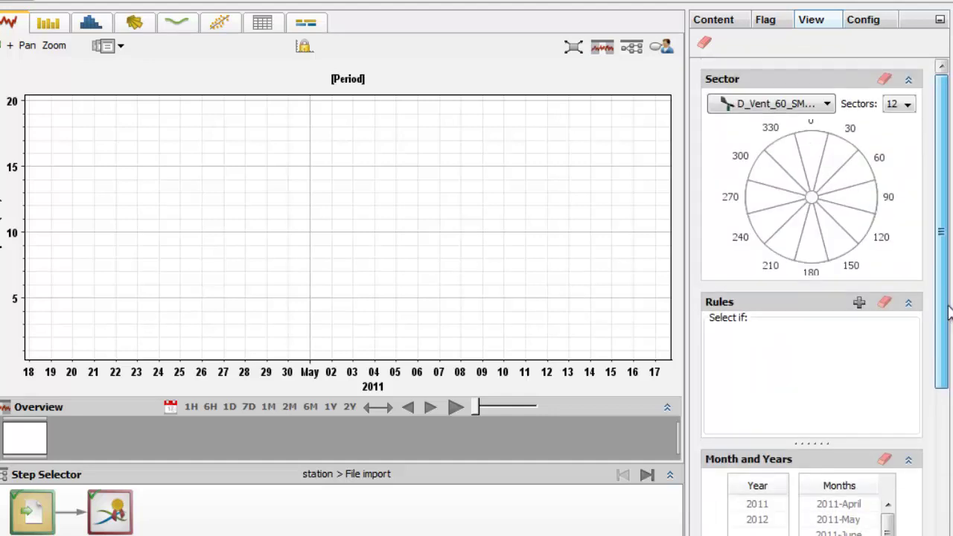
pyautogui.click(862, 24)
pyautogui.moveTo(944, 111); pyautogui.dragTo(949, 201)
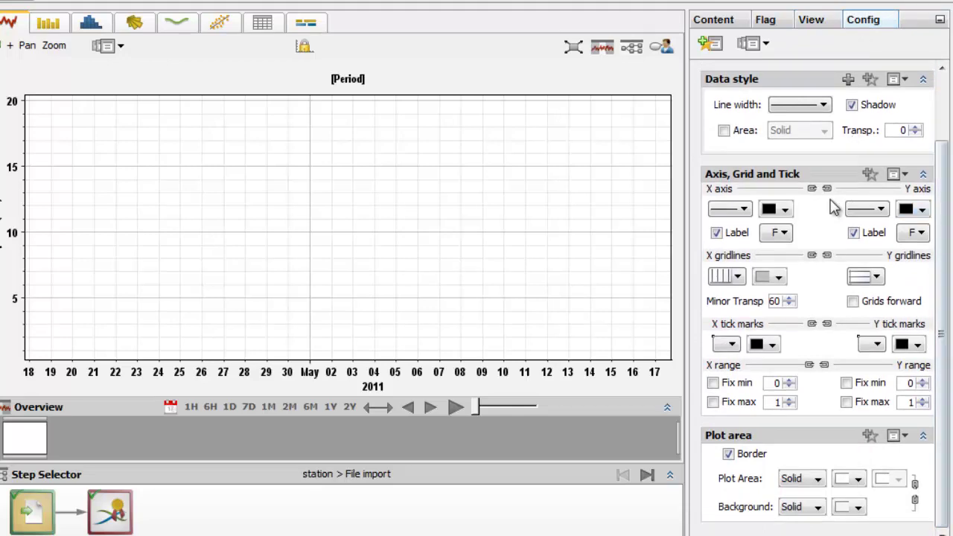
pyautogui.moveTo(943, 259); pyautogui.dragTo(940, 193)
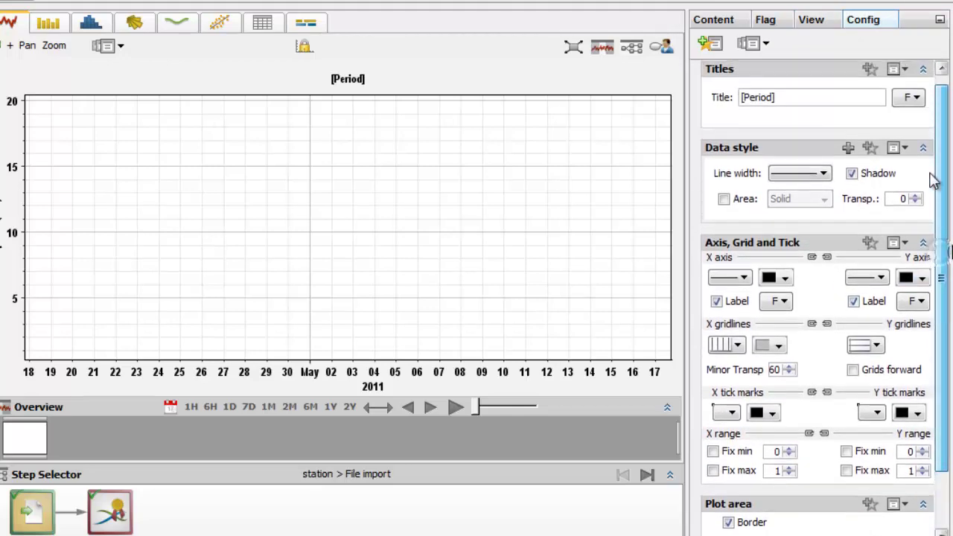
# Plot the Vel 45m, Vel 60m and Vel 80m speeds as a time series and collapse both side panels to widen the chart.
pyautogui.click(722, 23)
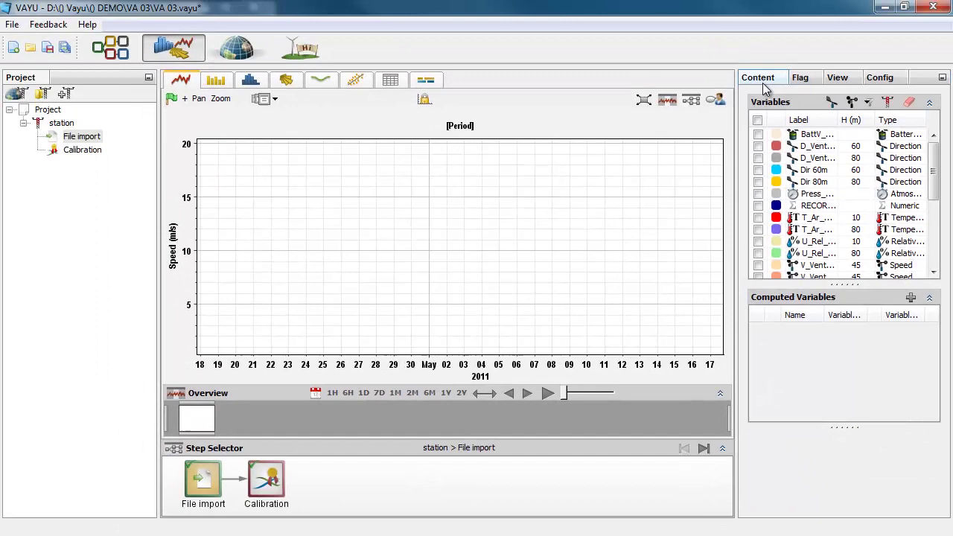
pyautogui.click(852, 102)
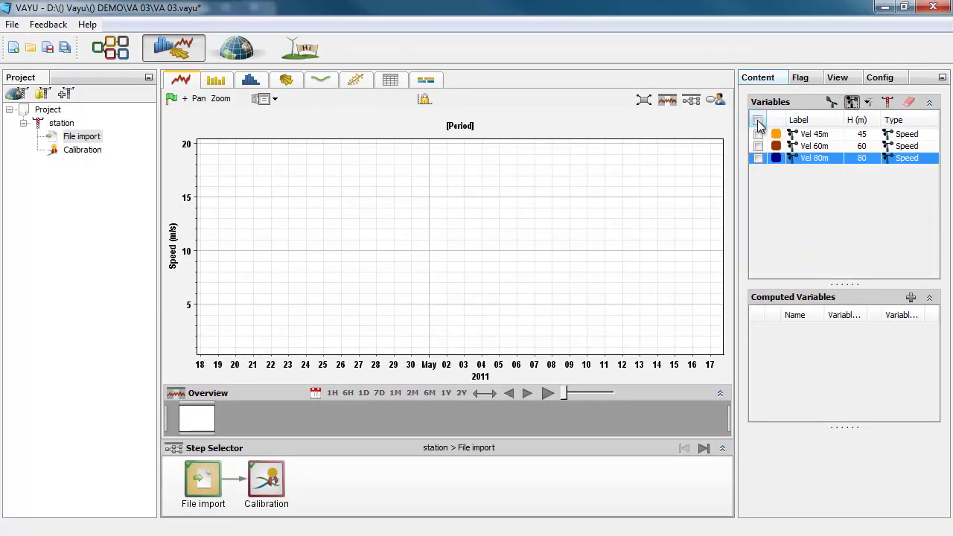
pyautogui.click(757, 121)
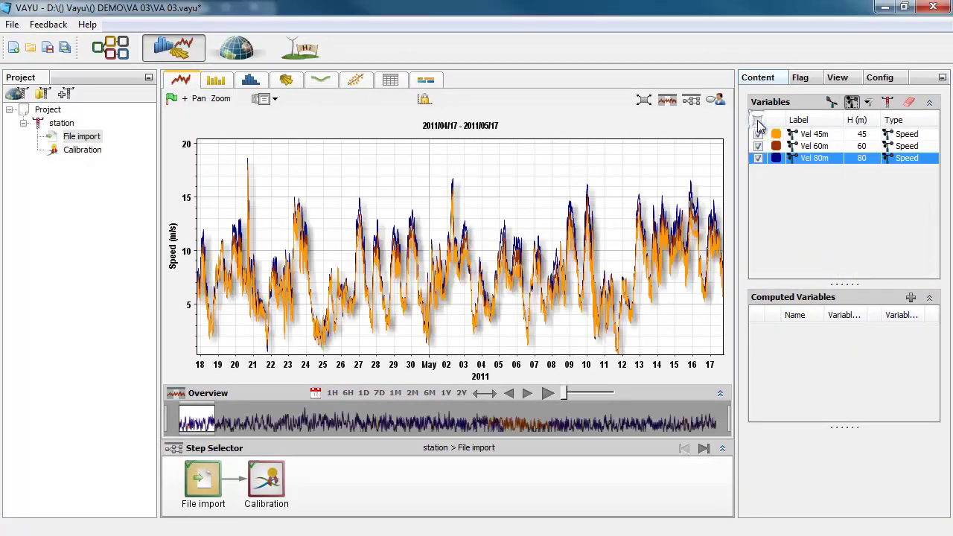
pyautogui.click(150, 78)
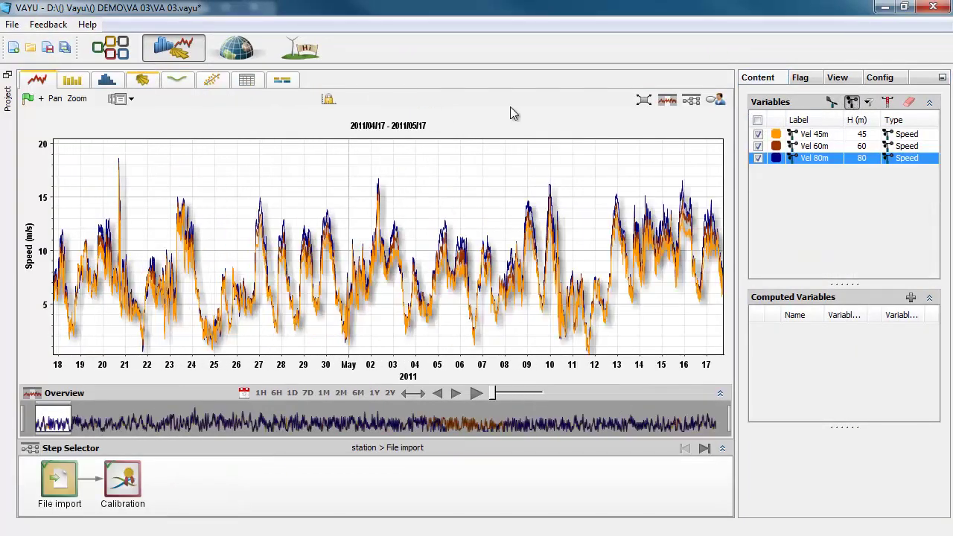
pyautogui.click(942, 77)
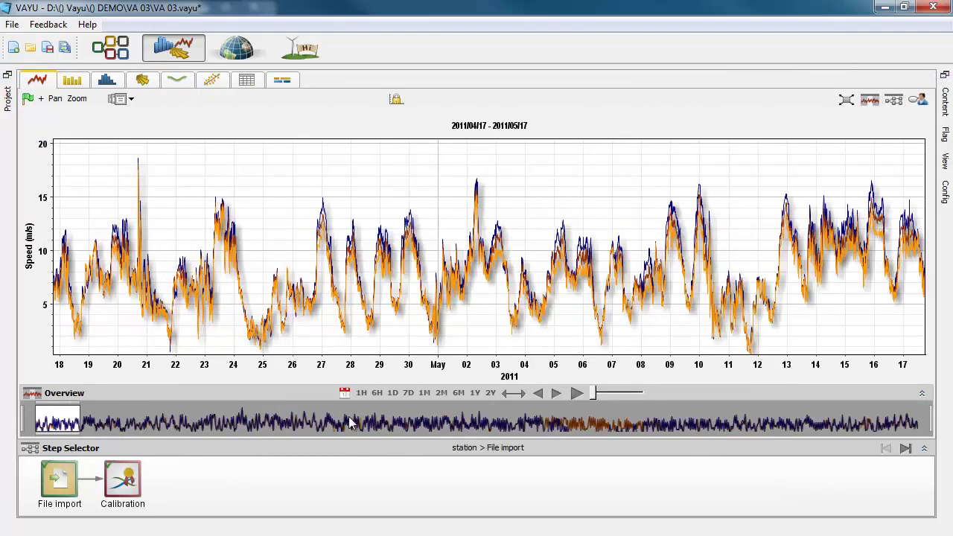
# View the wind speed time series over 1 day, 7 days, 1 year and the full data period.
pyautogui.click(392, 393)
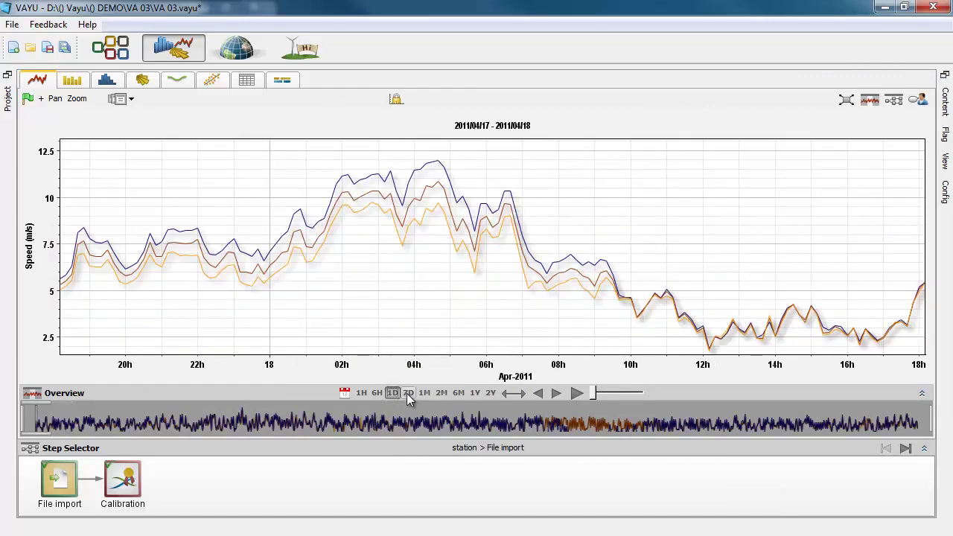
pyautogui.click(408, 393)
pyautogui.click(474, 393)
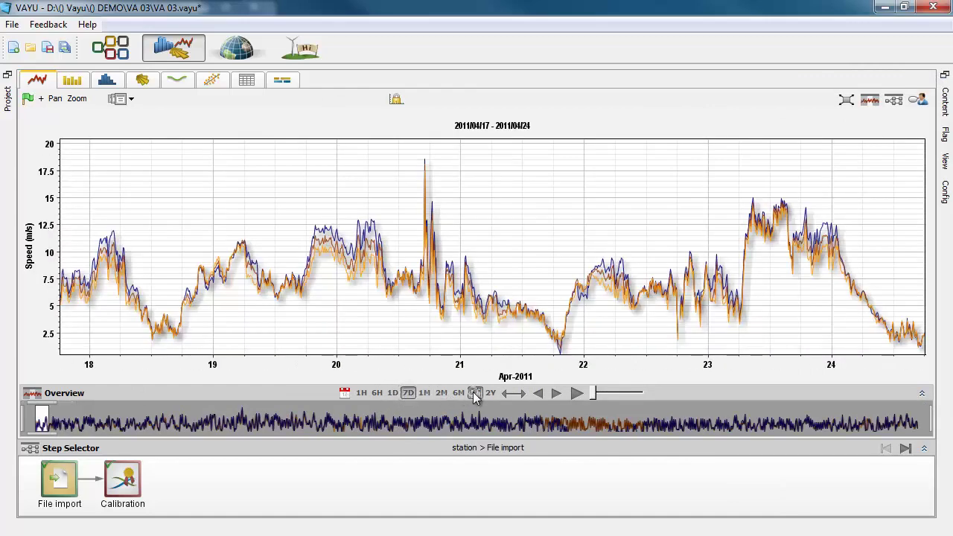
pyautogui.click(512, 395)
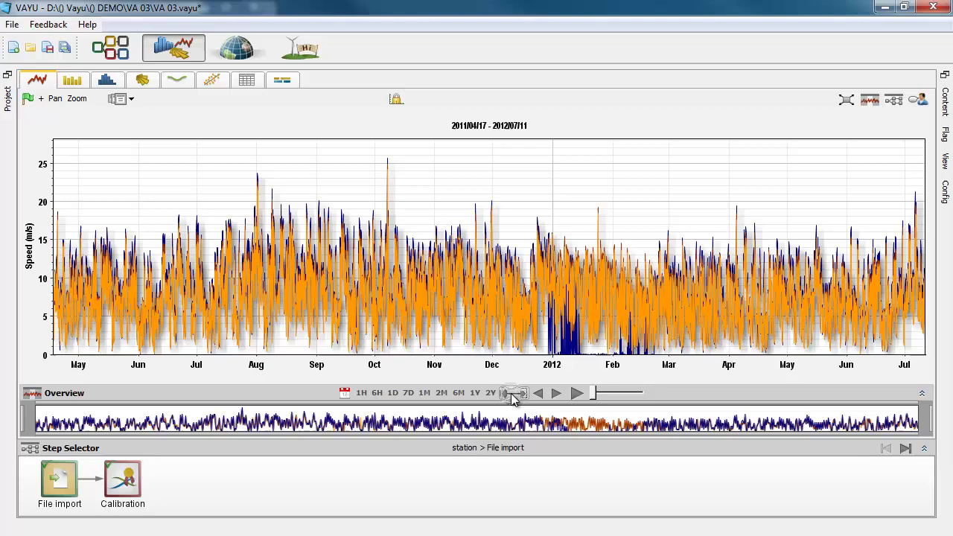
# Limit the displayed chart period to 2011/07/08 18:50 through 2011/10/28 02:30.
pyautogui.click(344, 393)
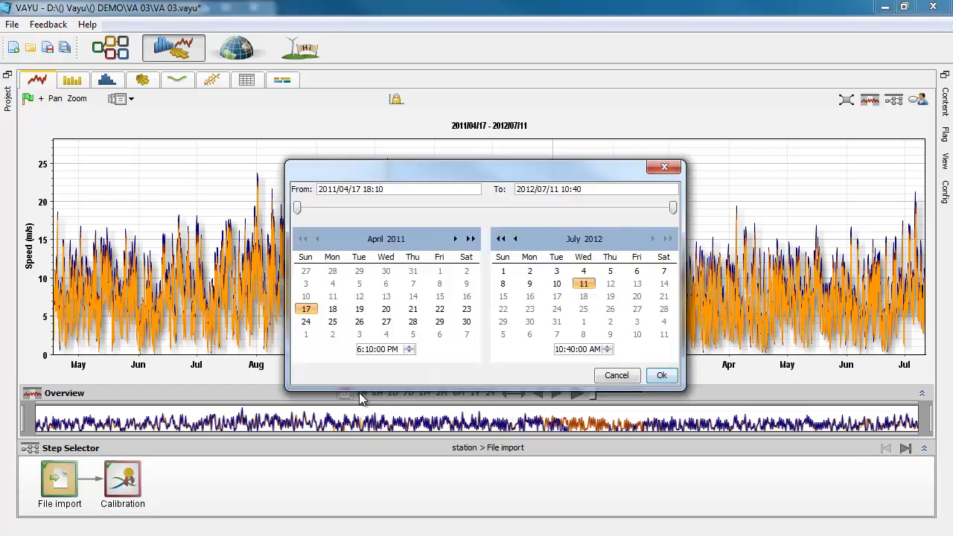
pyautogui.moveTo(301, 208); pyautogui.dragTo(365, 208)
pyautogui.moveTo(674, 208); pyautogui.dragTo(610, 208)
pyautogui.moveTo(525, 209); pyautogui.dragTo(462, 208)
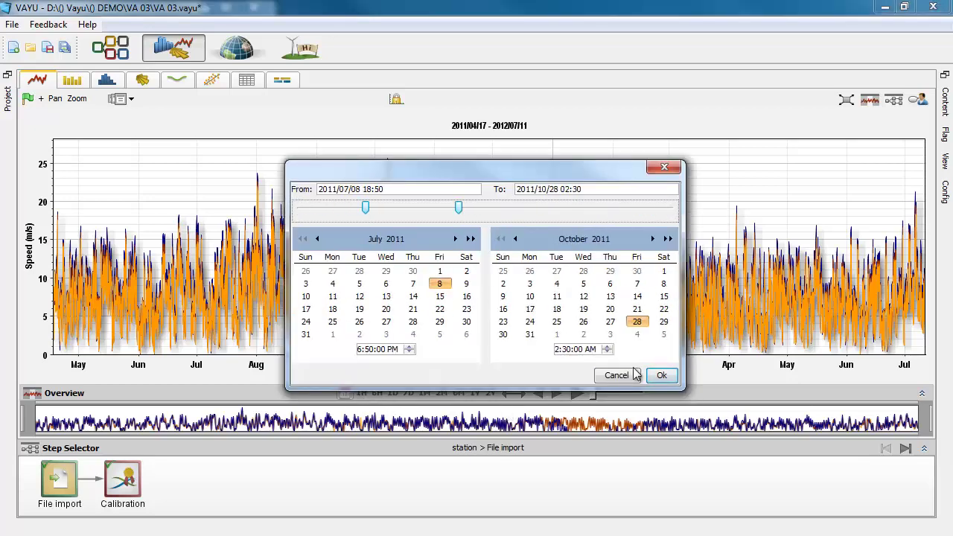
pyautogui.click(661, 375)
# Show a 7-day window starting 8 July 2011 and play the wind speed time series forward into early September.
pyautogui.click(409, 393)
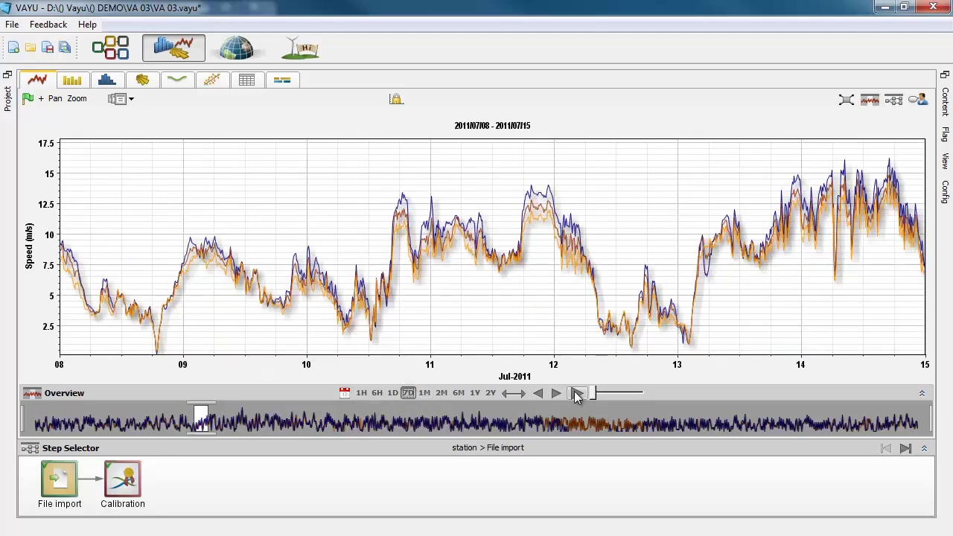
pyautogui.click(577, 393)
pyautogui.moveTo(591, 392)
pyautogui.mouseDown()
pyautogui.moveTo(647, 397)
pyautogui.moveTo(592, 397)
pyautogui.mouseUp()
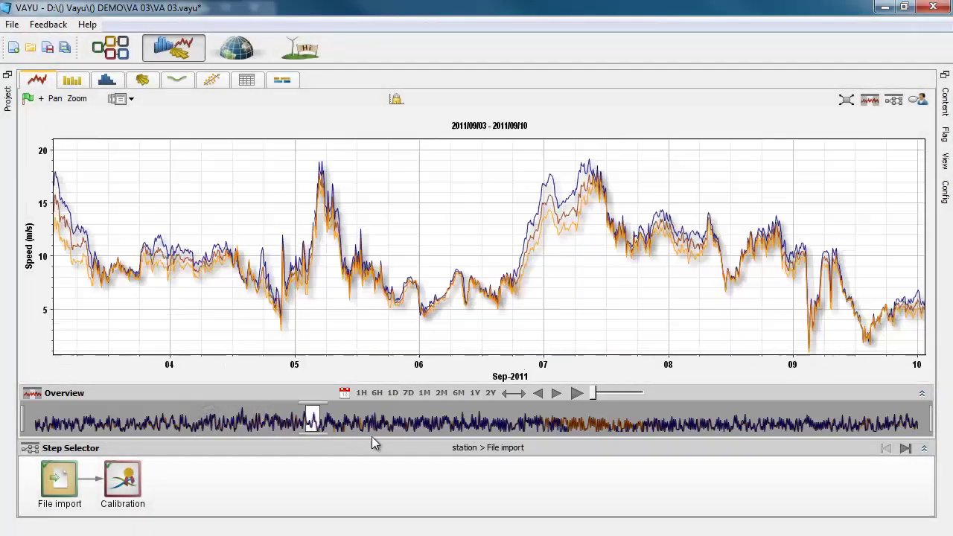
# Move the overview window to late December 2011, narrow it to about two days, and play it faster up to 29–31 December.
pyautogui.moveTo(312, 421); pyautogui.dragTo(535, 422)
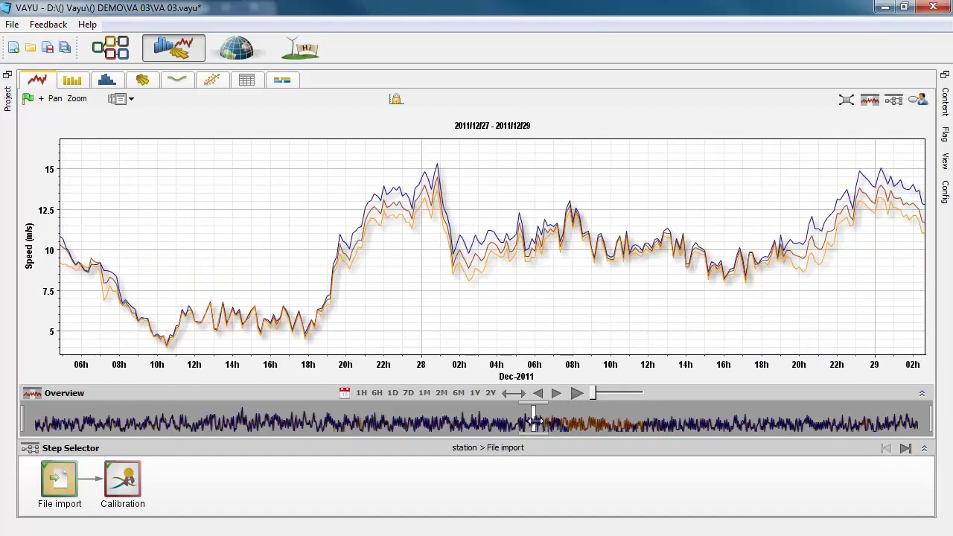
pyautogui.click(575, 393)
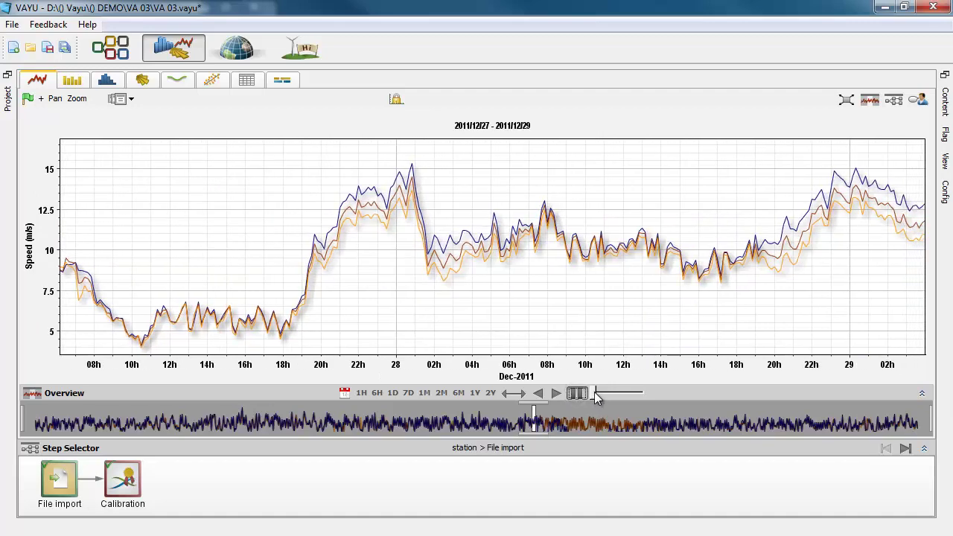
pyautogui.moveTo(596, 392); pyautogui.dragTo(615, 394)
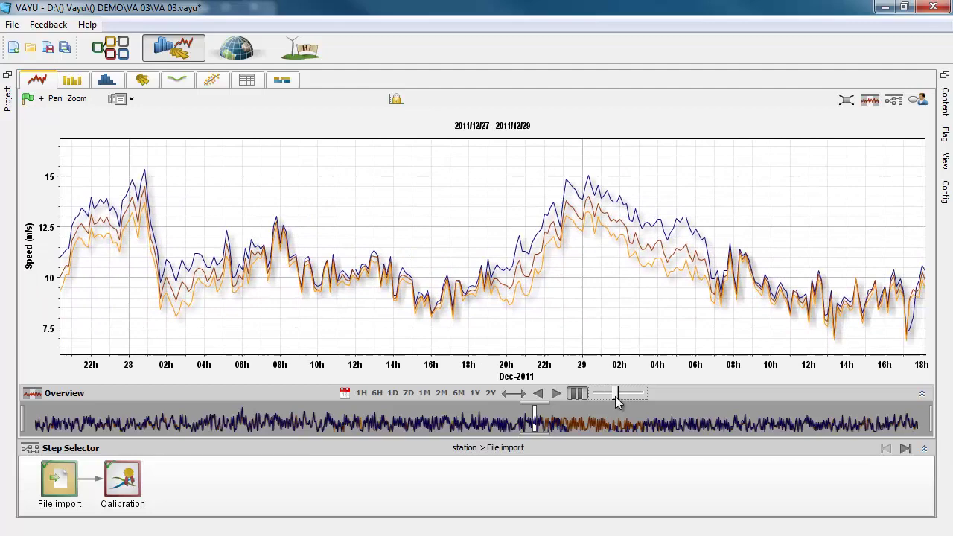
pyautogui.click(578, 393)
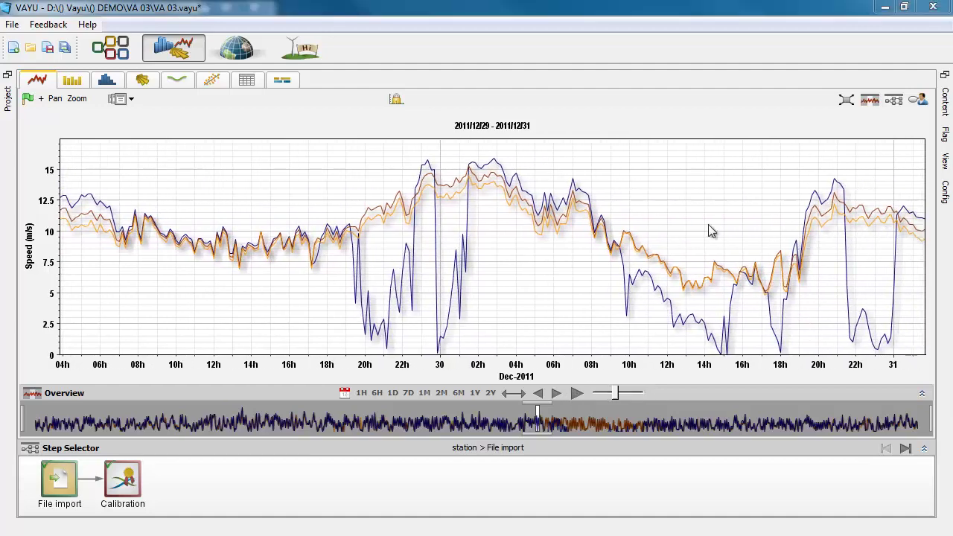
# Select about 17:30 on 29 December to 06:00 on 30 December for flagging, with only the 80 m speed variable as the target.
pyautogui.click(944, 76)
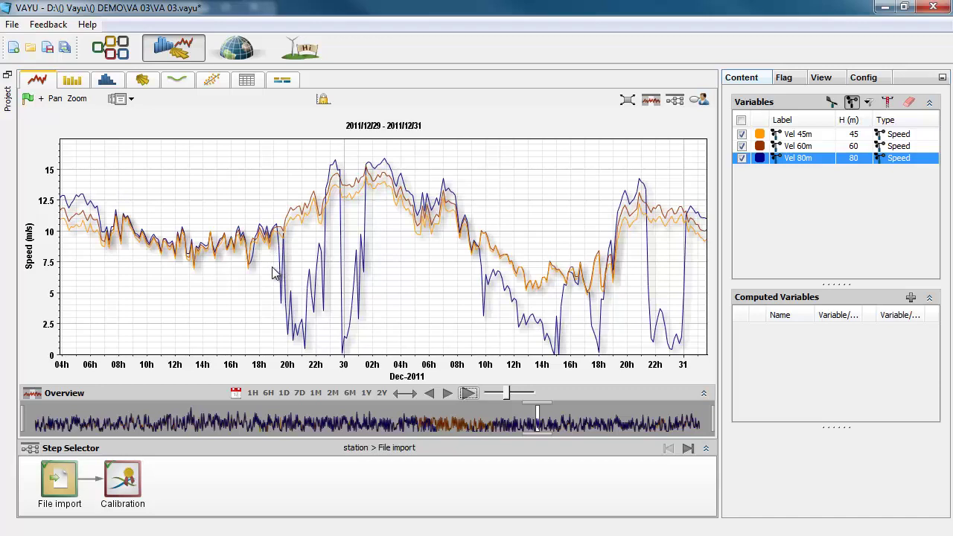
pyautogui.click(27, 100)
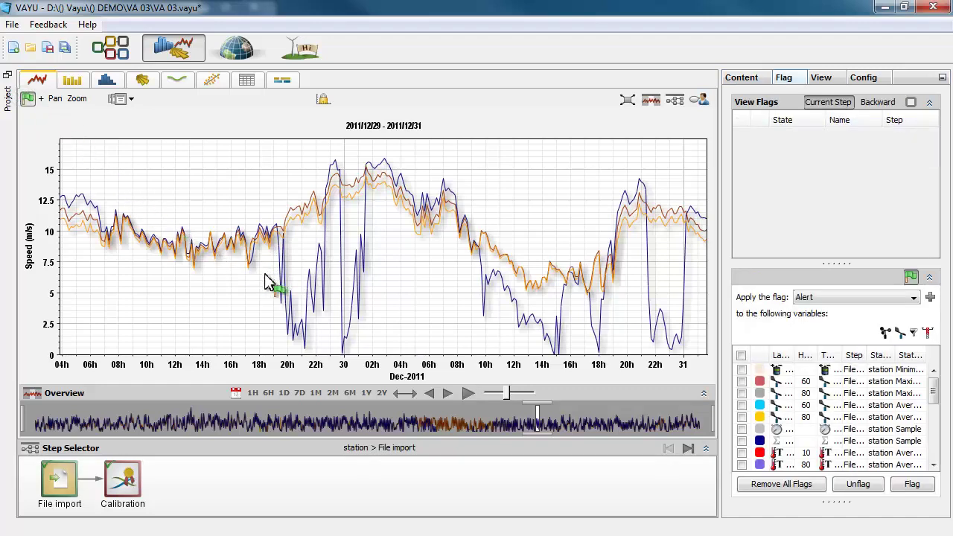
pyautogui.moveTo(253, 281); pyautogui.dragTo(430, 301)
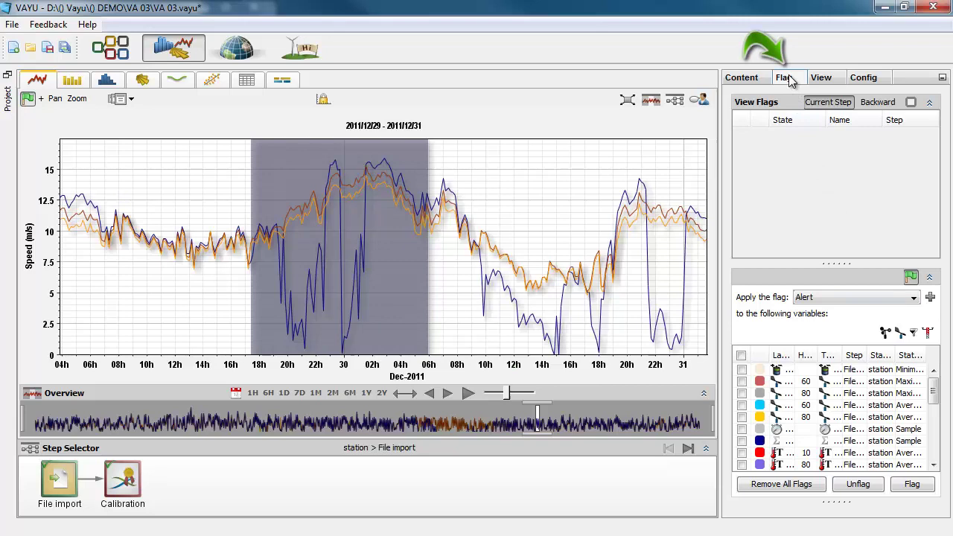
pyautogui.click(886, 333)
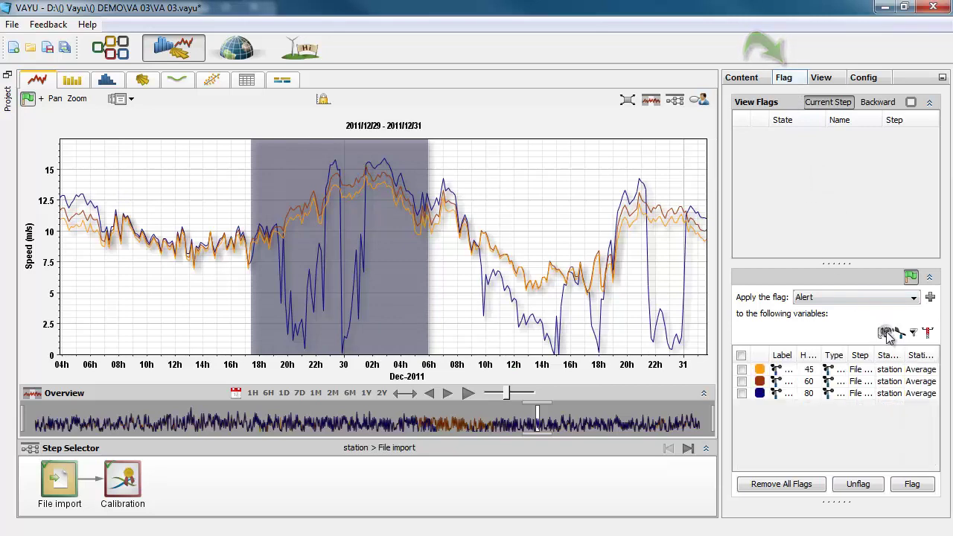
pyautogui.click(742, 394)
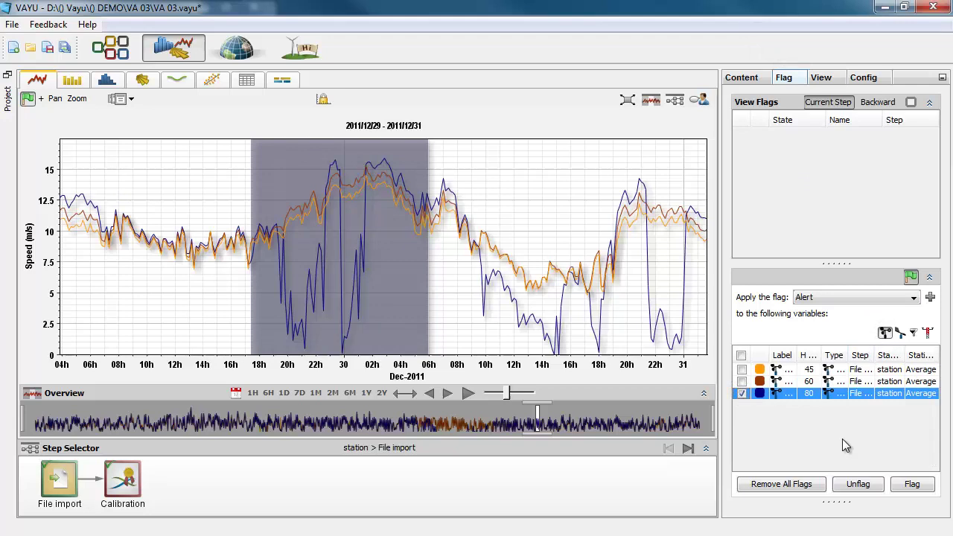
# Create a new flag named Demo Flag and apply it to the selected period of the 80 m speed.
pyautogui.click(914, 297)
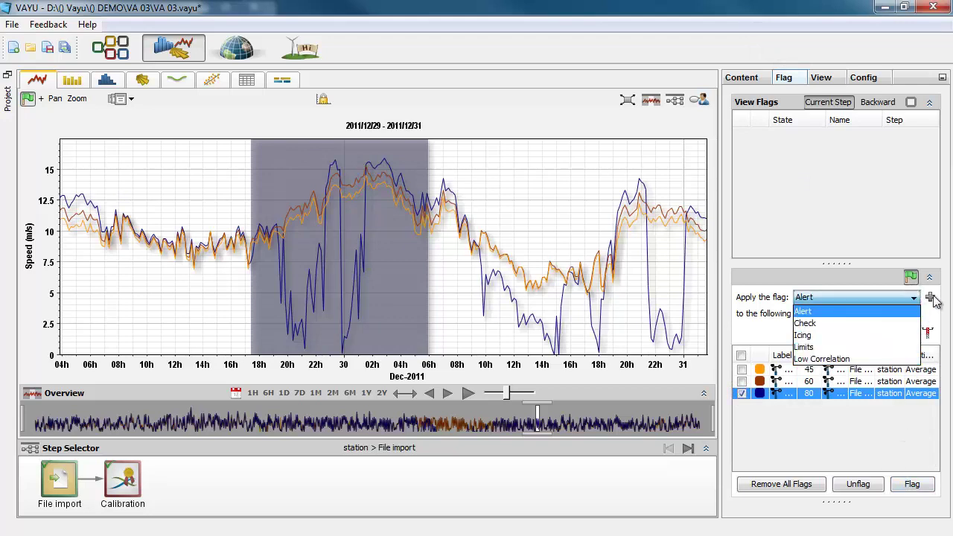
pyautogui.click(931, 298)
pyautogui.write('D')
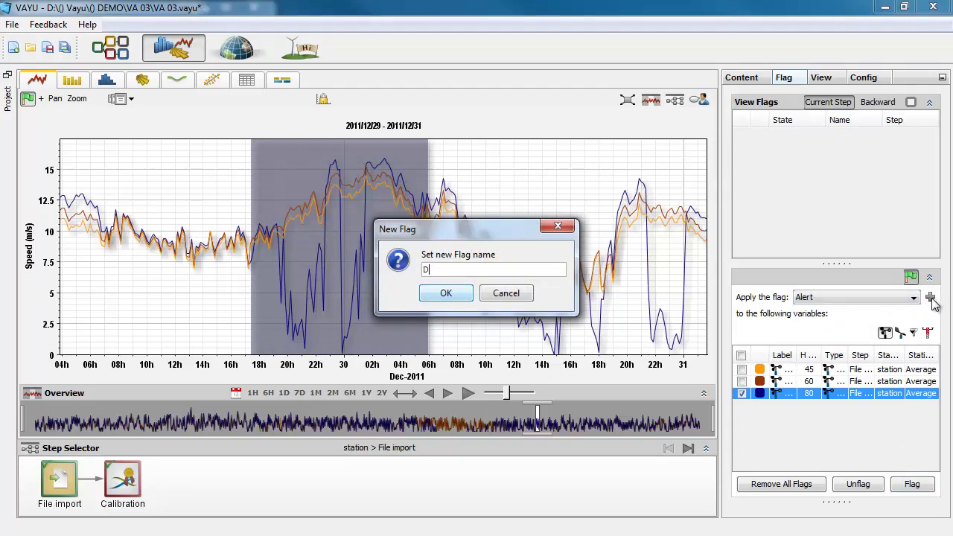
pyautogui.write('emo Flag')
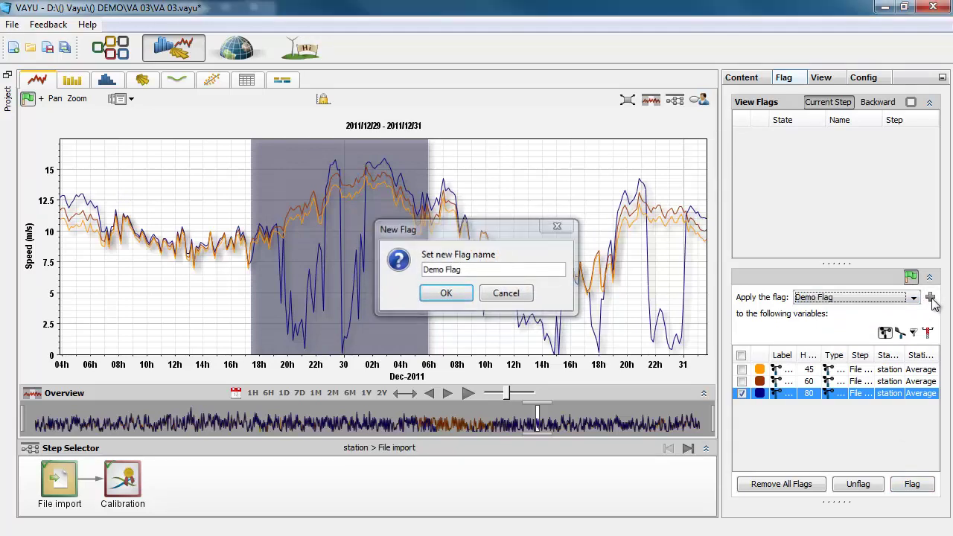
pyautogui.press('Return')
pyautogui.click(927, 488)
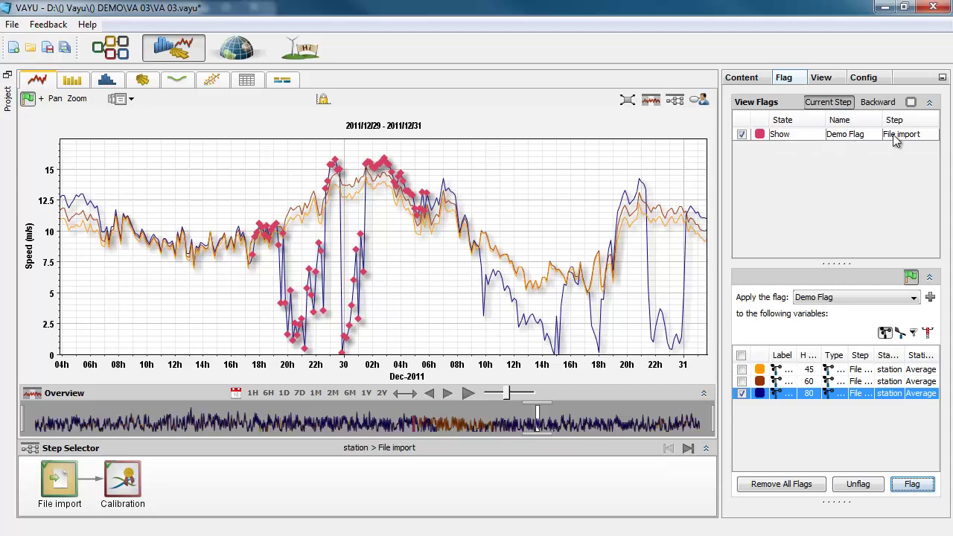
# Recolour Demo Flag blue and cycle its display state through Hide, Highlight and Show, ending on Highlight.
pyautogui.click(760, 134)
pyautogui.click(732, 182)
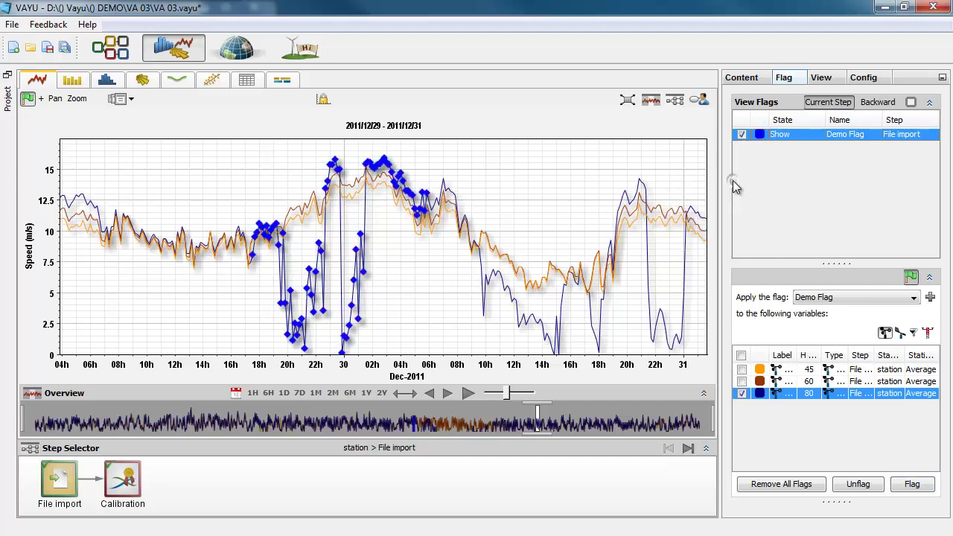
pyautogui.click(814, 141)
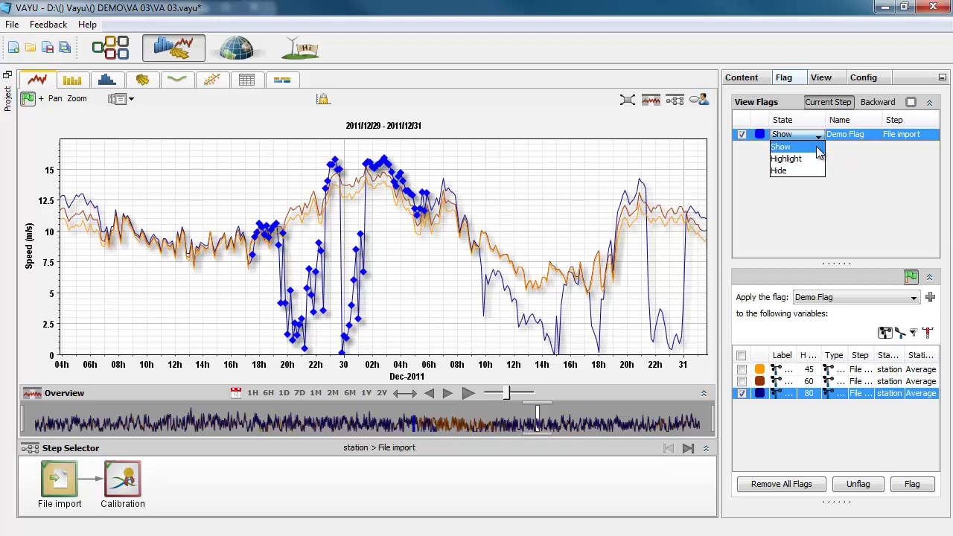
pyautogui.click(813, 170)
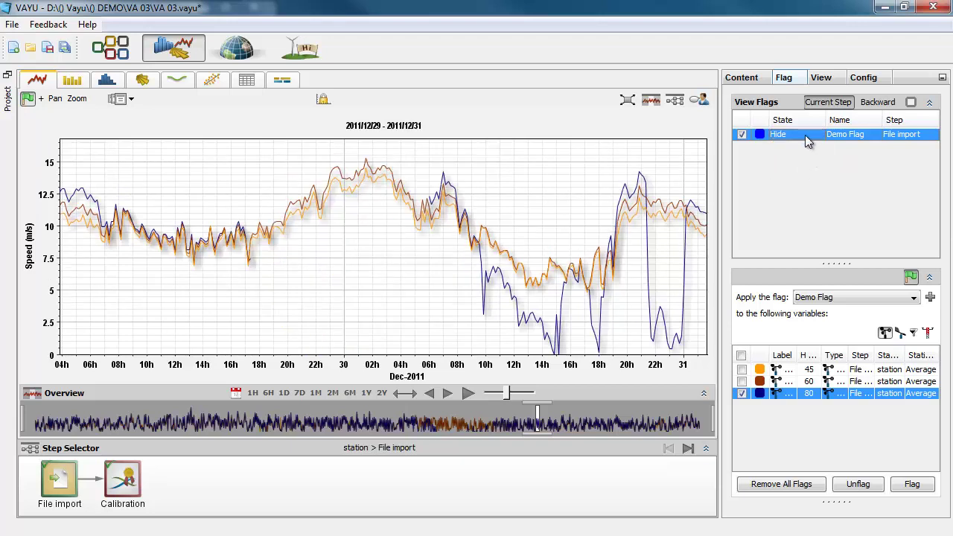
pyautogui.click(807, 141)
pyautogui.click(805, 155)
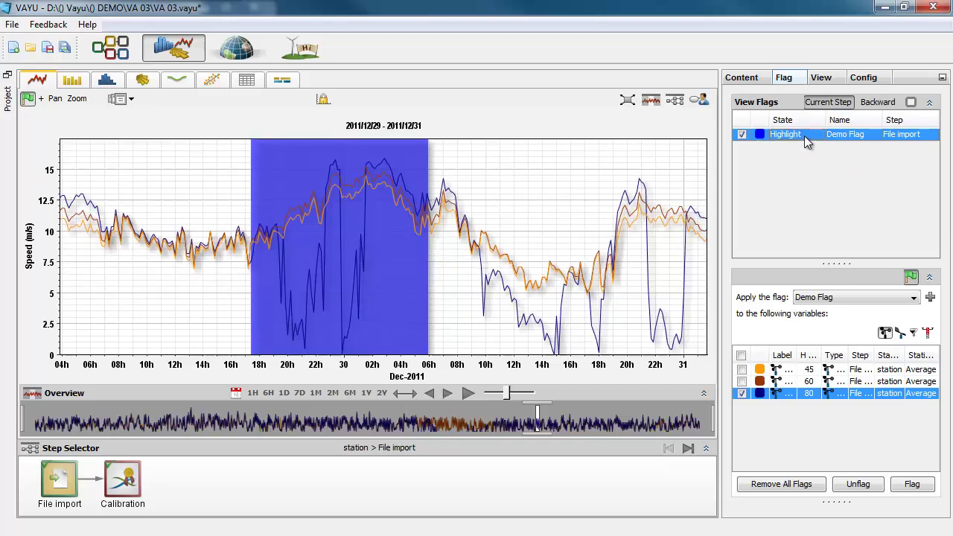
pyautogui.click(808, 142)
pyautogui.click(804, 148)
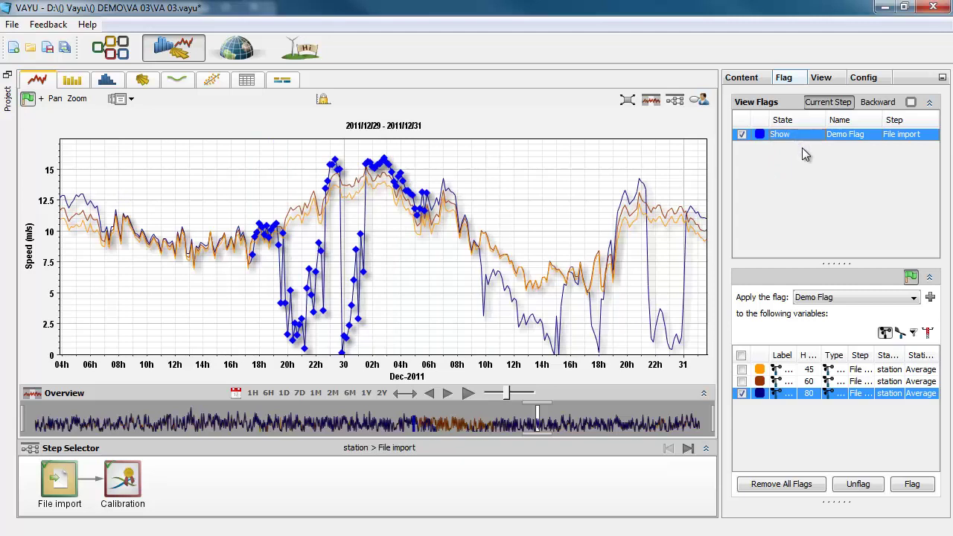
pyautogui.click(805, 140)
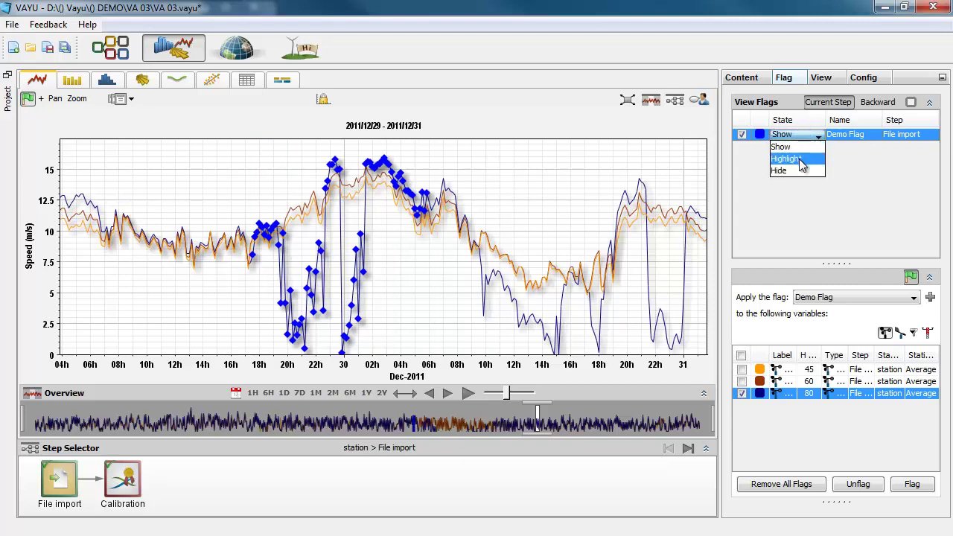
pyautogui.click(804, 155)
# Hide the Vel 80m series to view the highlighted period without it, and display it again.
pyautogui.click(751, 81)
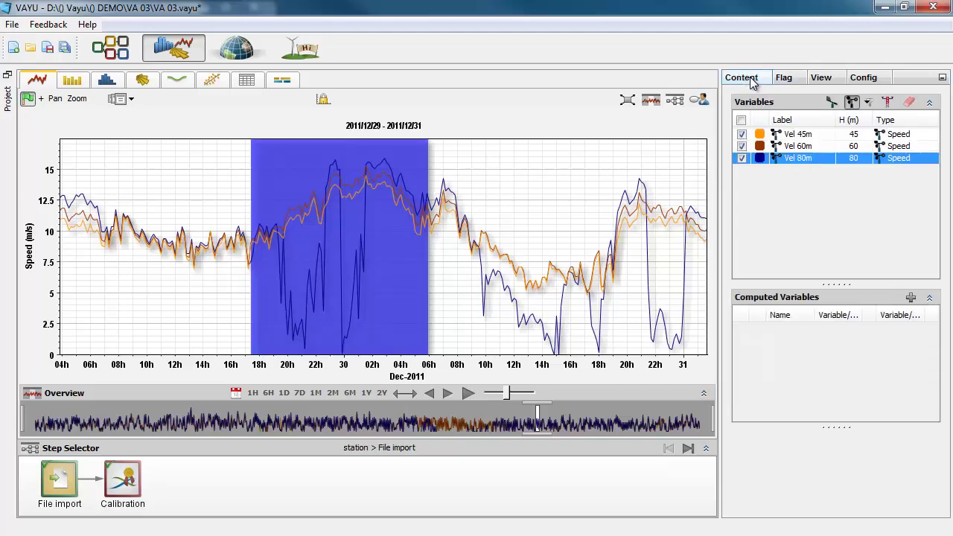
pyautogui.click(741, 159)
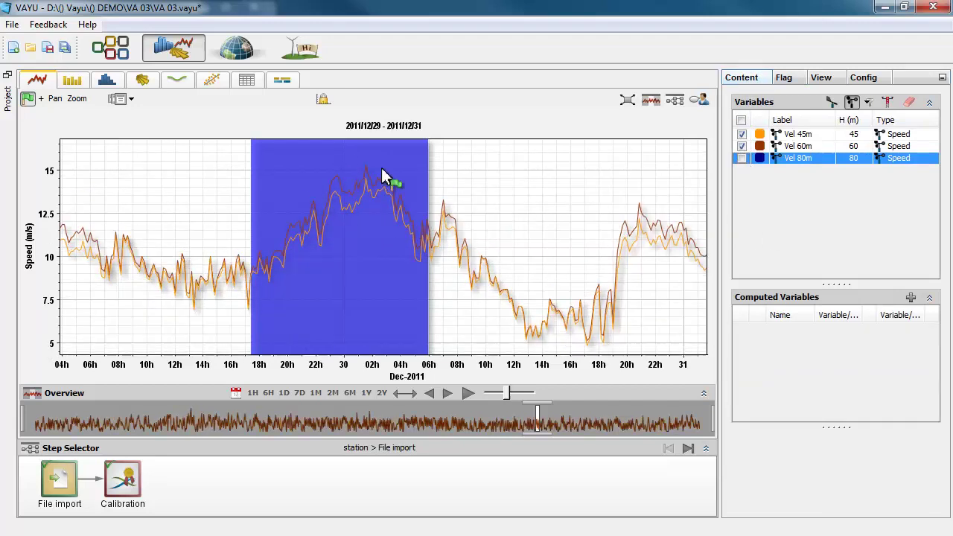
pyautogui.click(741, 158)
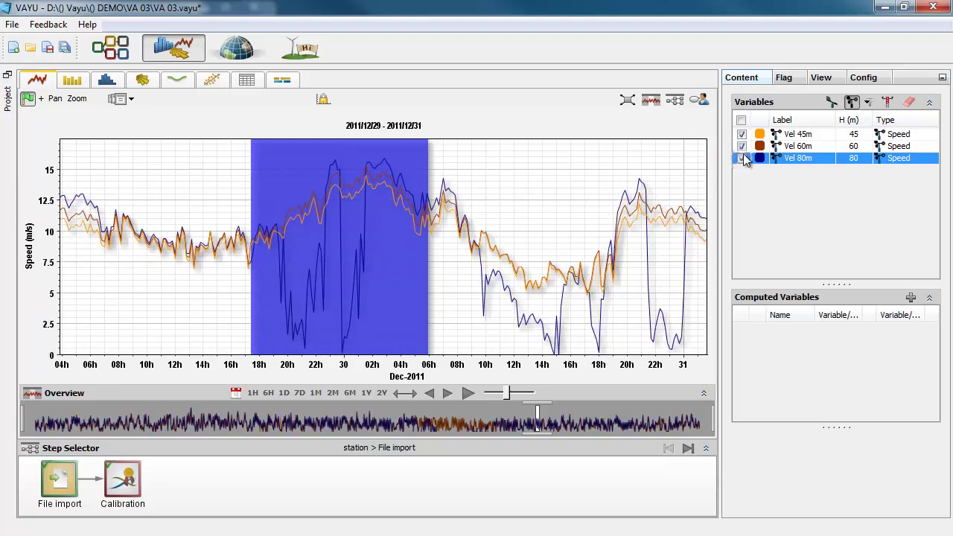
# Set Demo Flag's state to Show and unflag the 80 m speed from about 01:30 to 06:30 on 30 December.
pyautogui.click(785, 78)
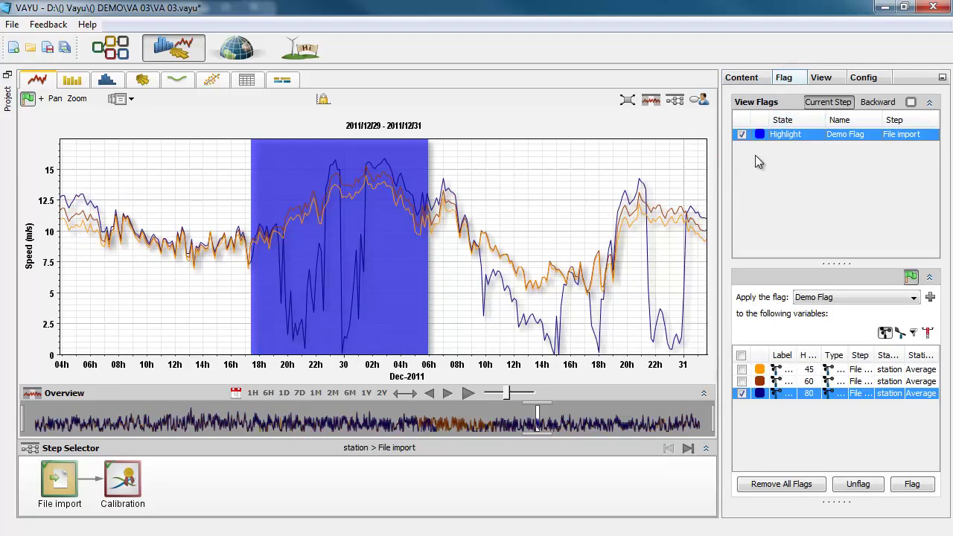
pyautogui.click(783, 136)
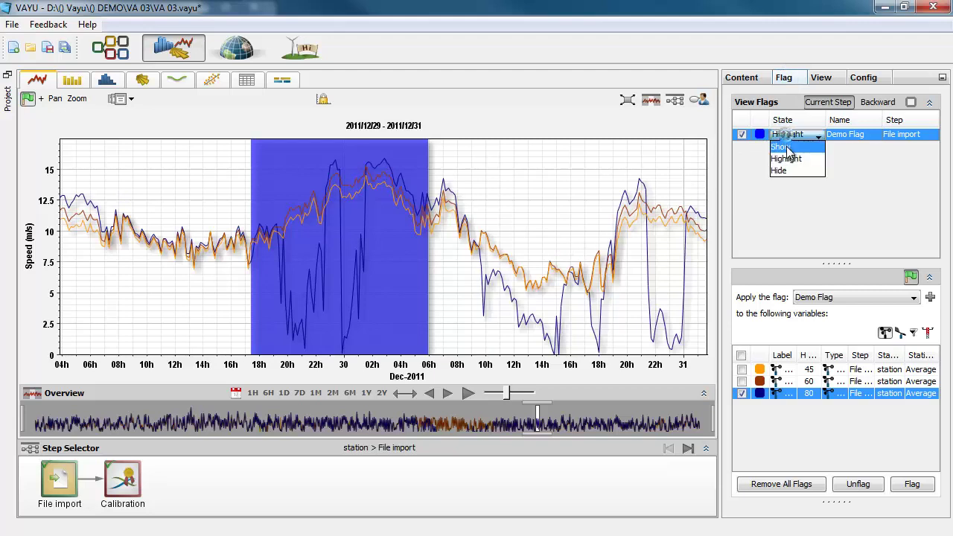
pyautogui.click(786, 145)
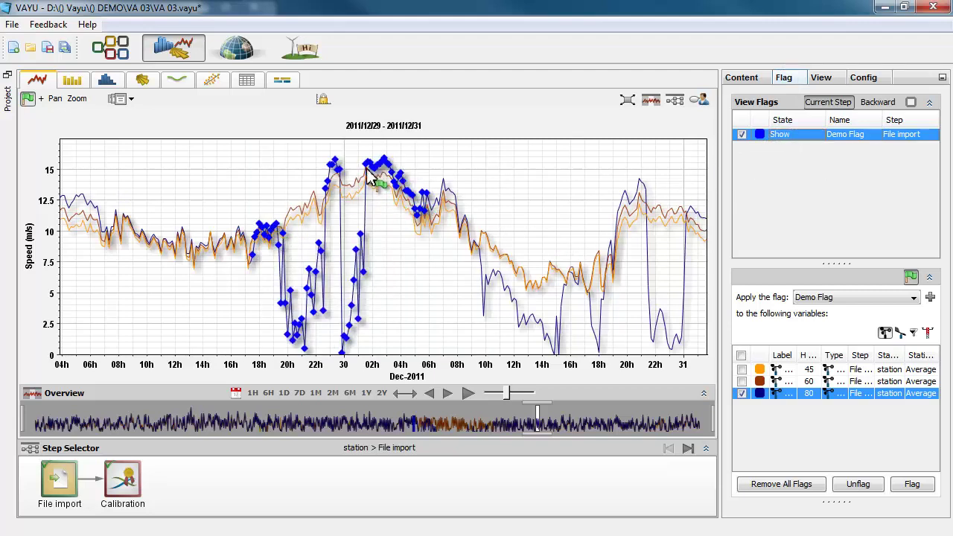
pyautogui.moveTo(367, 173); pyautogui.dragTo(435, 201)
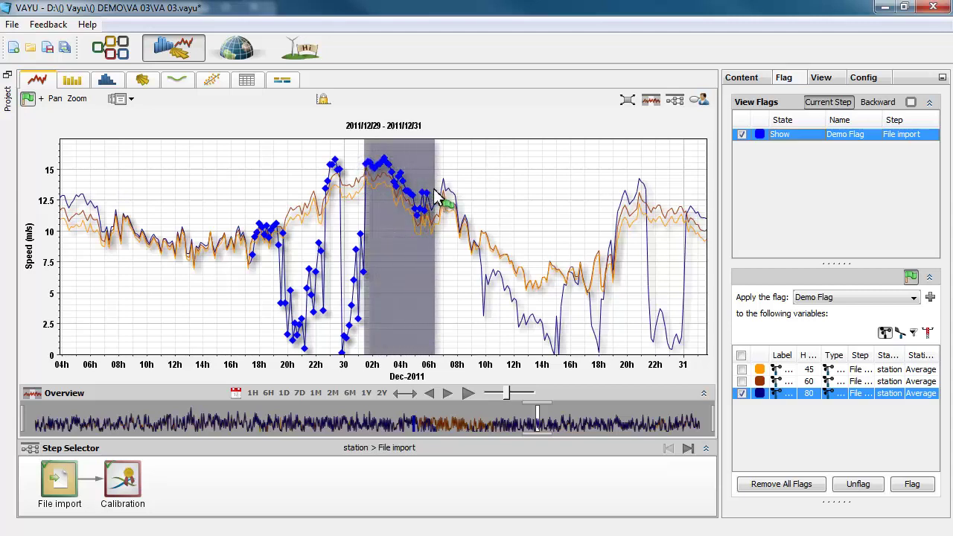
pyautogui.click(858, 485)
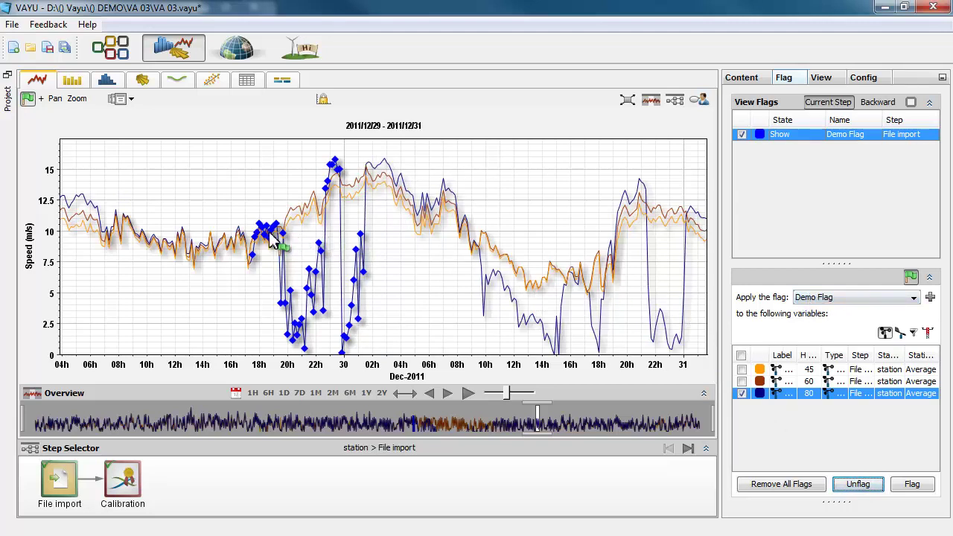
# Unflag the 80 m speed from about 17:15 to 19:25 on 29 December.
pyautogui.scroll(3, 261, 264)
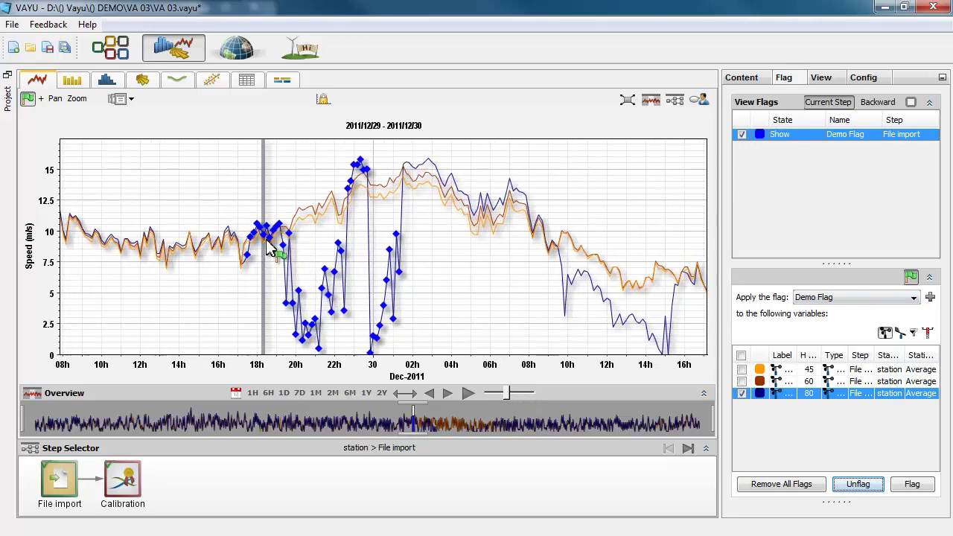
pyautogui.scroll(3, 253, 264)
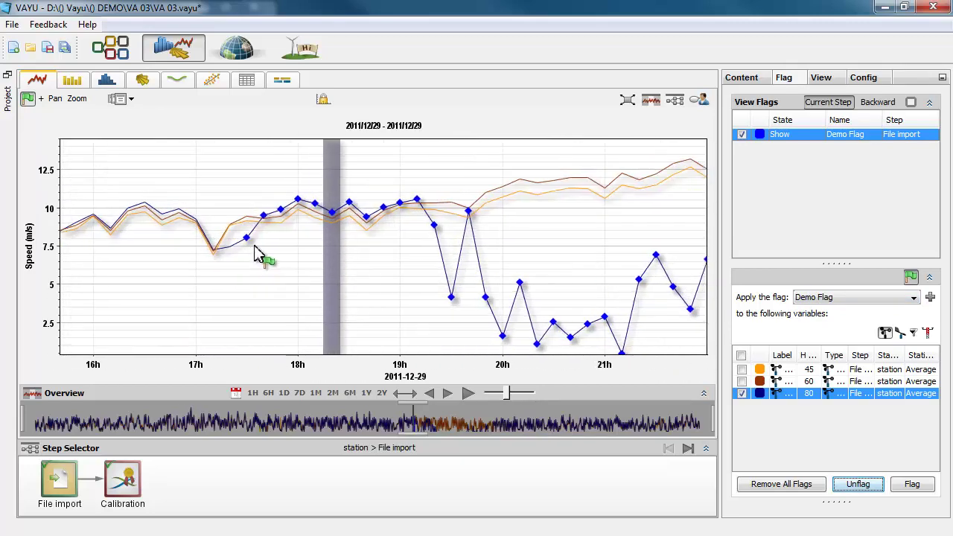
pyautogui.moveTo(229, 225)
pyautogui.mouseDown()
pyautogui.moveTo(442, 255)
pyautogui.moveTo(463, 276)
pyautogui.mouseUp()
pyautogui.press('ctrl')
pyautogui.keyDown('ctrl'); pyautogui.click(453, 299); pyautogui.keyUp('ctrl')
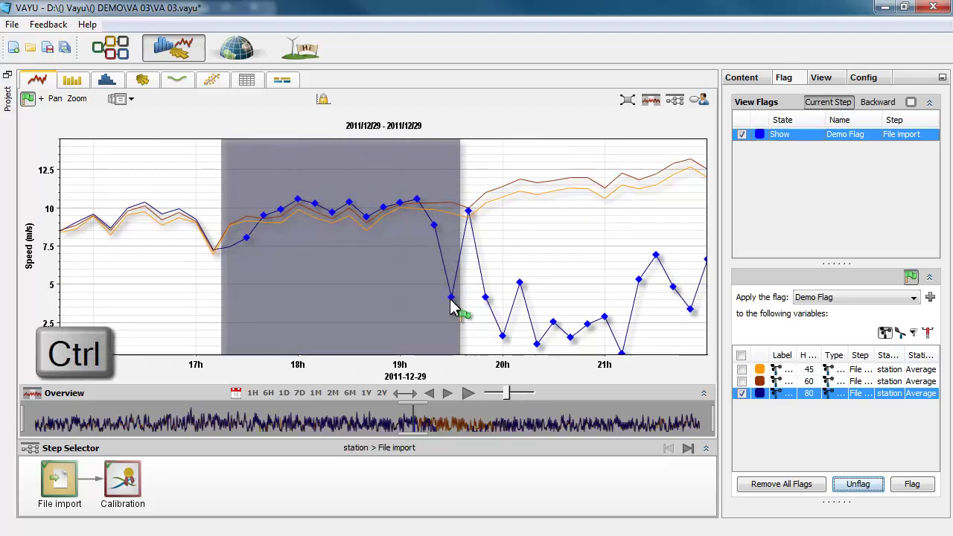
pyautogui.moveTo(273, 246)
pyautogui.mouseDown()
pyautogui.moveTo(304, 251)
pyautogui.moveTo(302, 242)
pyautogui.mouseUp()
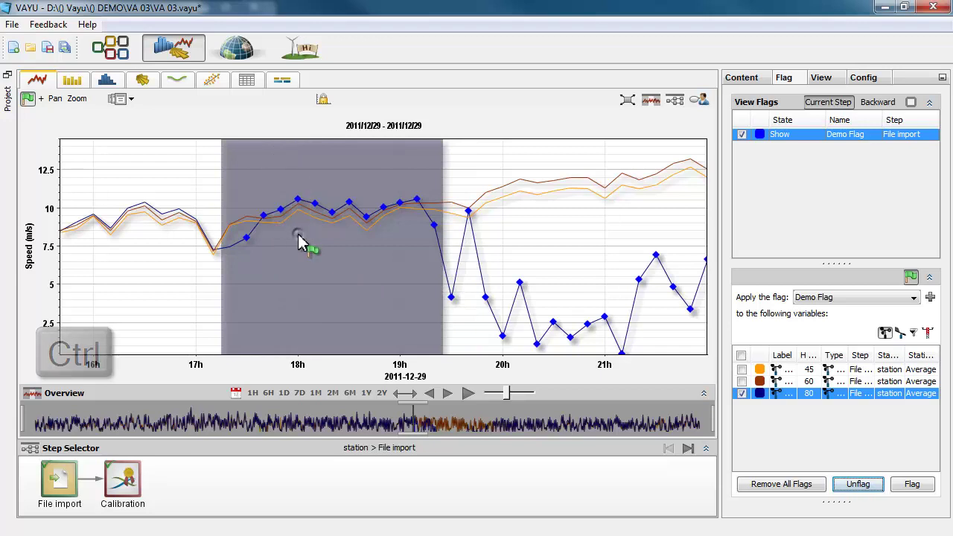
pyautogui.click(858, 484)
pyautogui.scroll(-5, 357, 254)
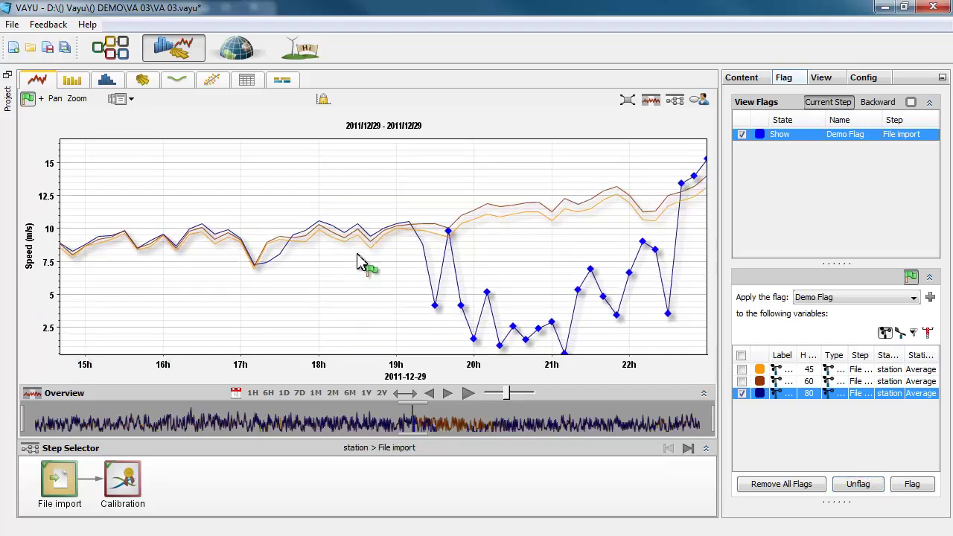
pyautogui.scroll(-2, 360, 274)
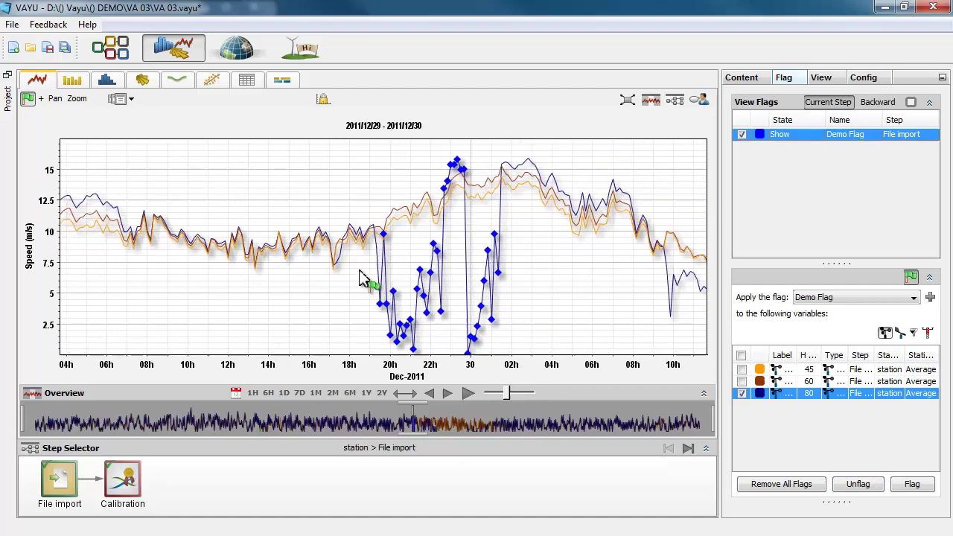
pyautogui.scroll(-1, 361, 277)
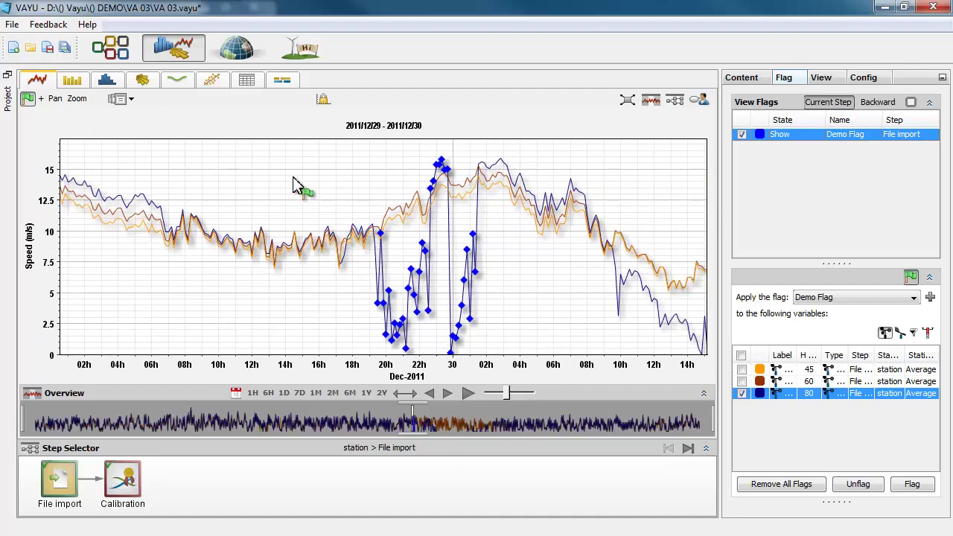
# Plot the three average speeds in the diurnal chart by hour for 26/12/2011 - 25/01/2012, drawn as bars.
pyautogui.click(182, 85)
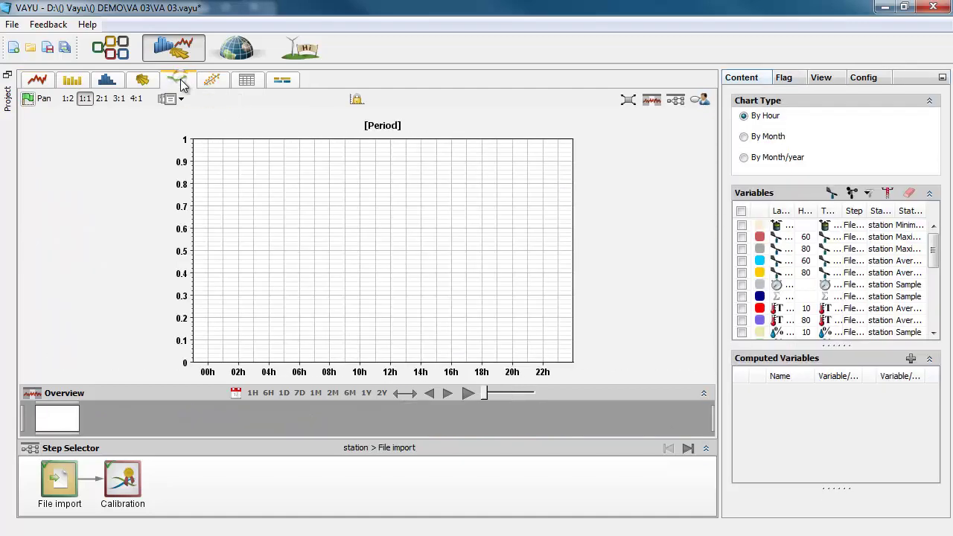
pyautogui.click(853, 193)
pyautogui.click(740, 211)
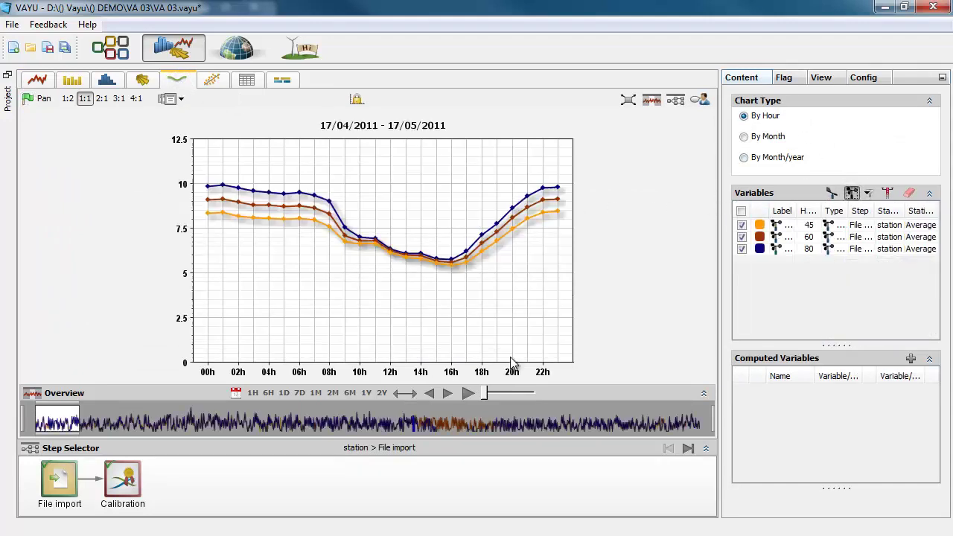
pyautogui.moveTo(64, 414); pyautogui.dragTo(434, 423)
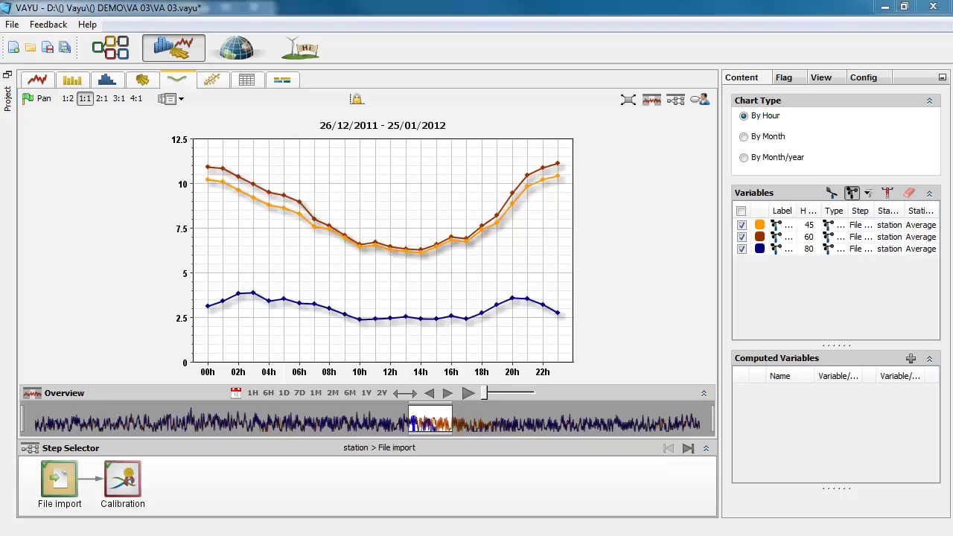
pyautogui.click(864, 78)
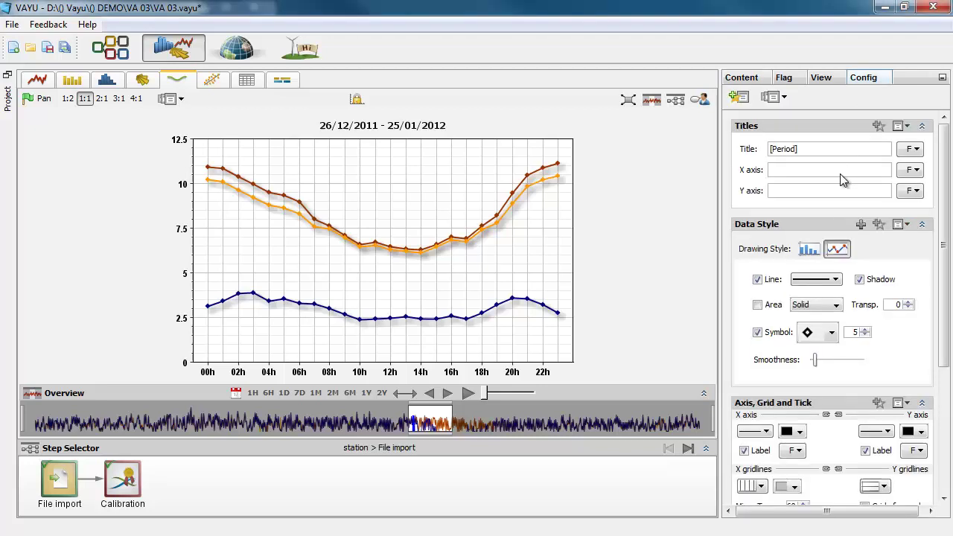
pyautogui.click(812, 251)
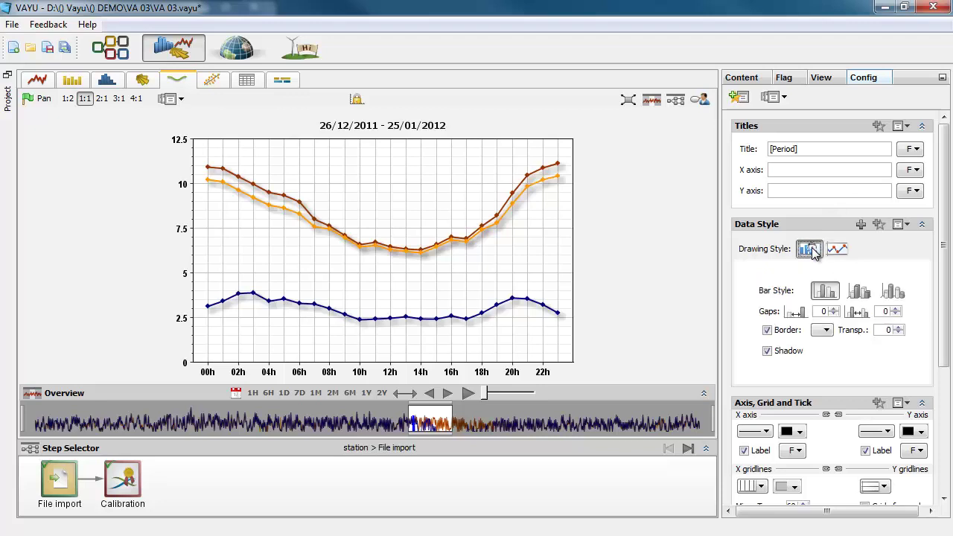
# Create a new flag named Diurnal Flag and apply it to the 80 m speed for the 01h to 03h bars.
pyautogui.click(27, 100)
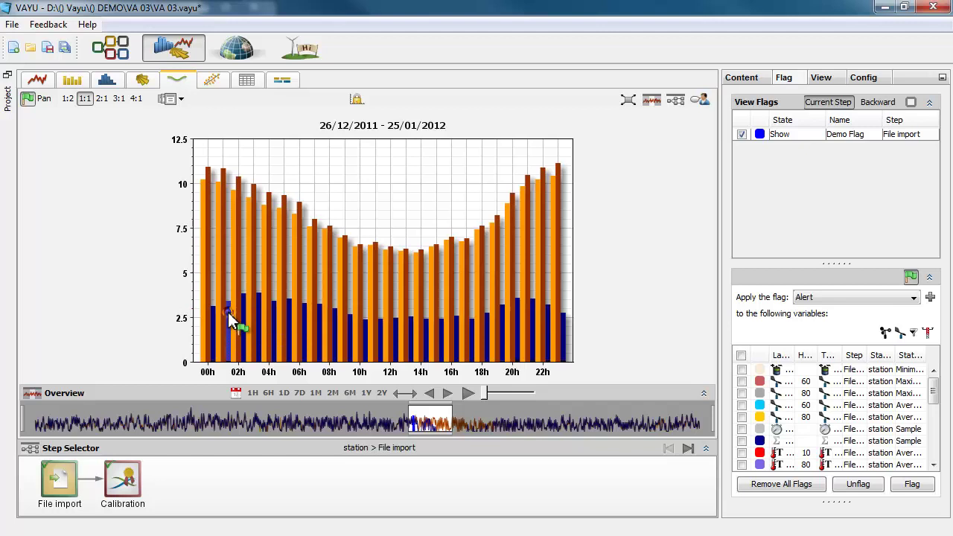
pyautogui.moveTo(229, 313); pyautogui.dragTo(262, 318)
pyautogui.click(885, 332)
pyautogui.click(742, 393)
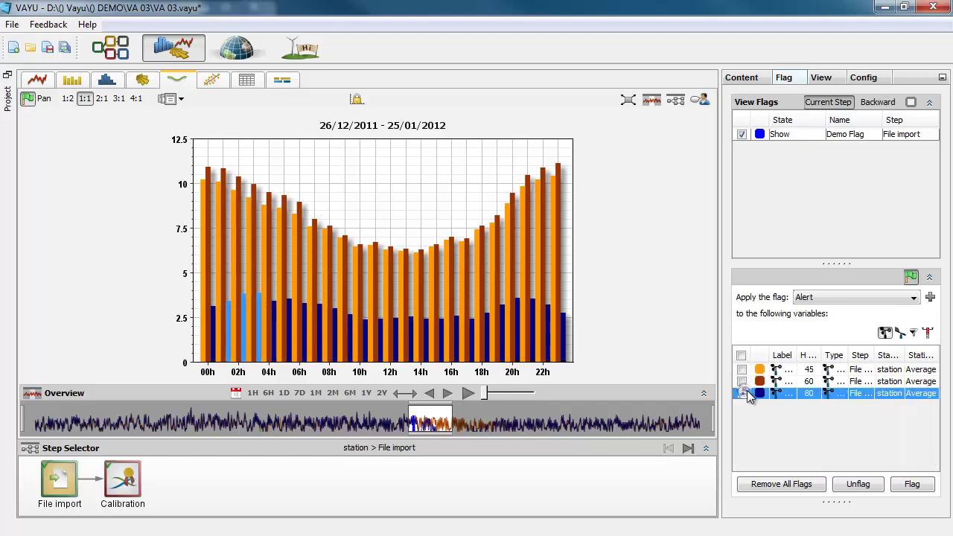
pyautogui.click(929, 297)
pyautogui.write('Diurnal Flag')
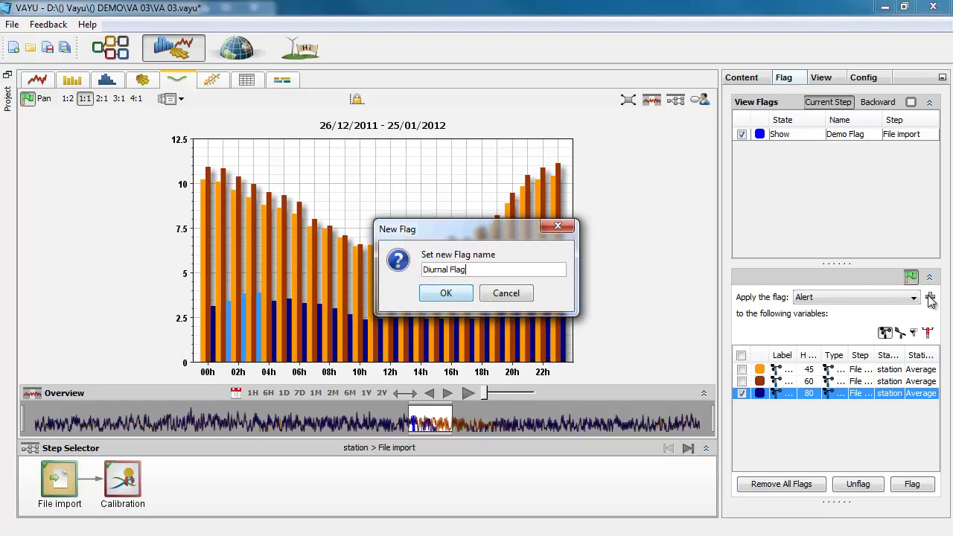
pyautogui.press('Return')
pyautogui.click(913, 485)
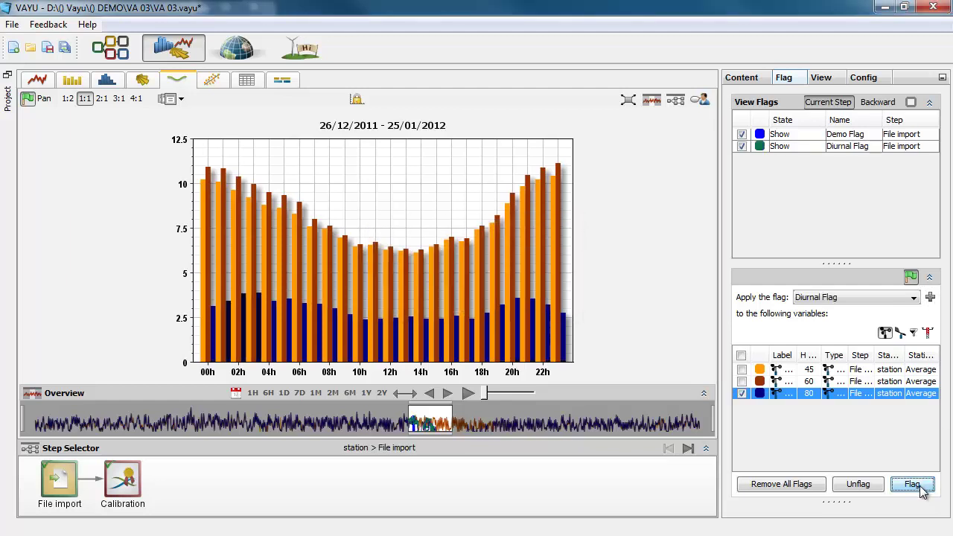
# Examine the flagged points in the time series over 27 to 31 December 2011.
pyautogui.click(37, 82)
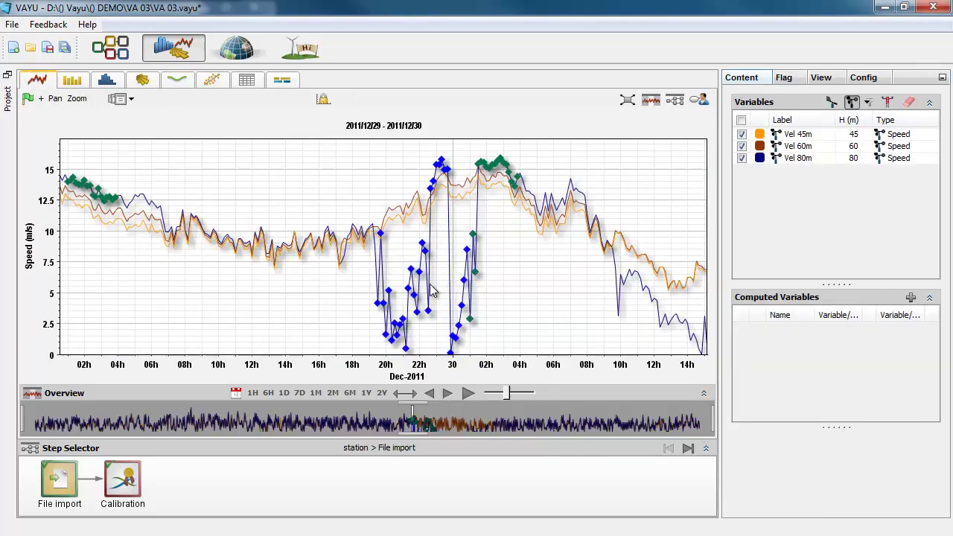
pyautogui.scroll(-2, 428, 295)
pyautogui.scroll(-1, 419, 297)
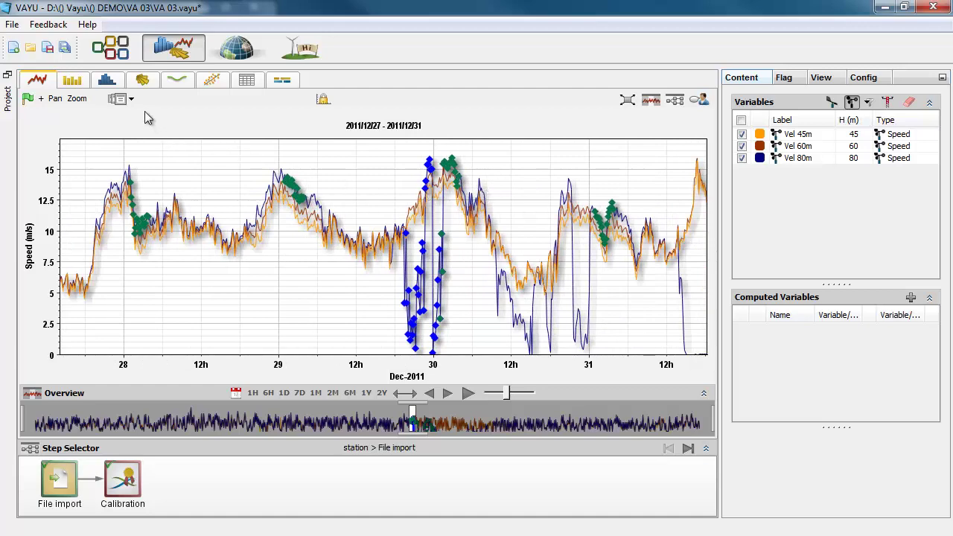
# Plot a histogram of the three average speeds for 25/12/2011 - 24/01/2012, drawn as bars.
pyautogui.click(106, 80)
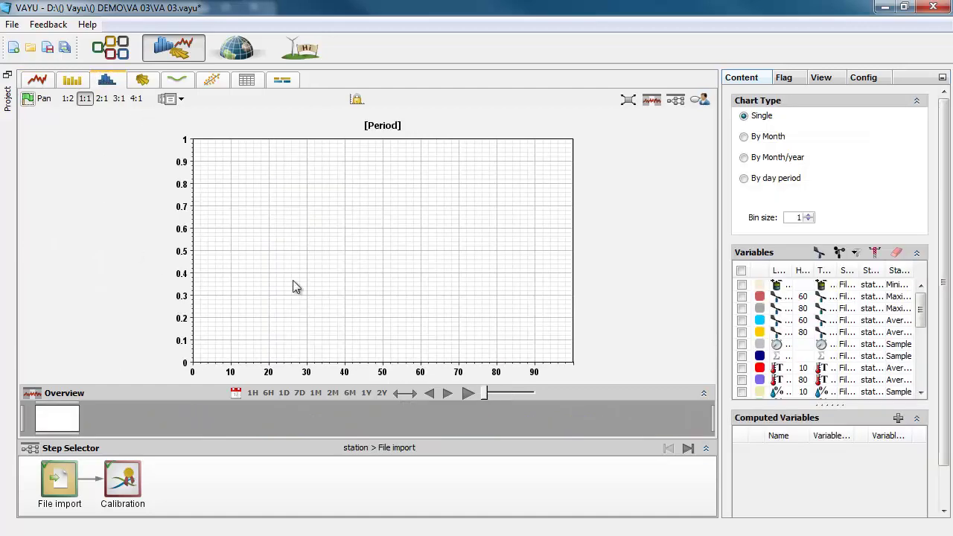
pyautogui.click(839, 252)
pyautogui.click(740, 270)
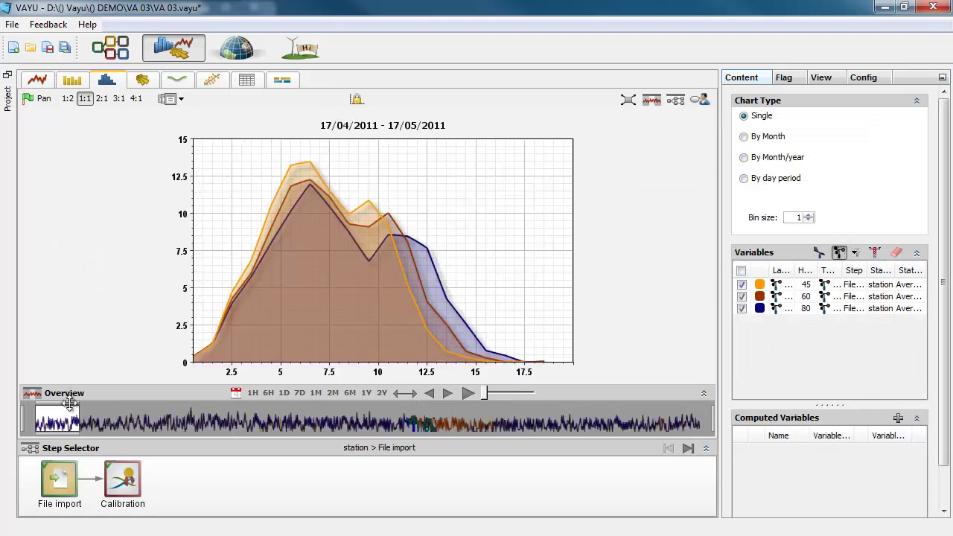
pyautogui.moveTo(278, 424); pyautogui.dragTo(430, 424)
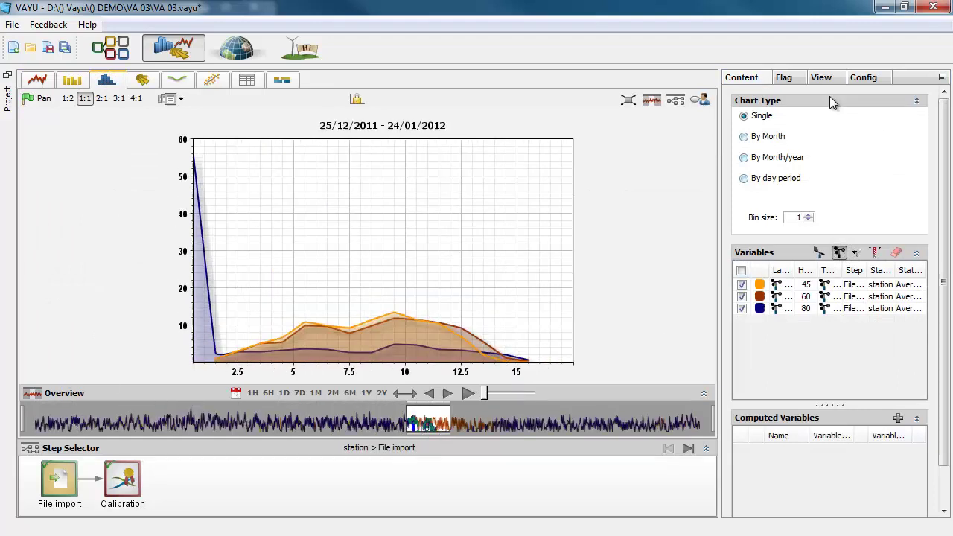
pyautogui.click(864, 77)
pyautogui.click(808, 249)
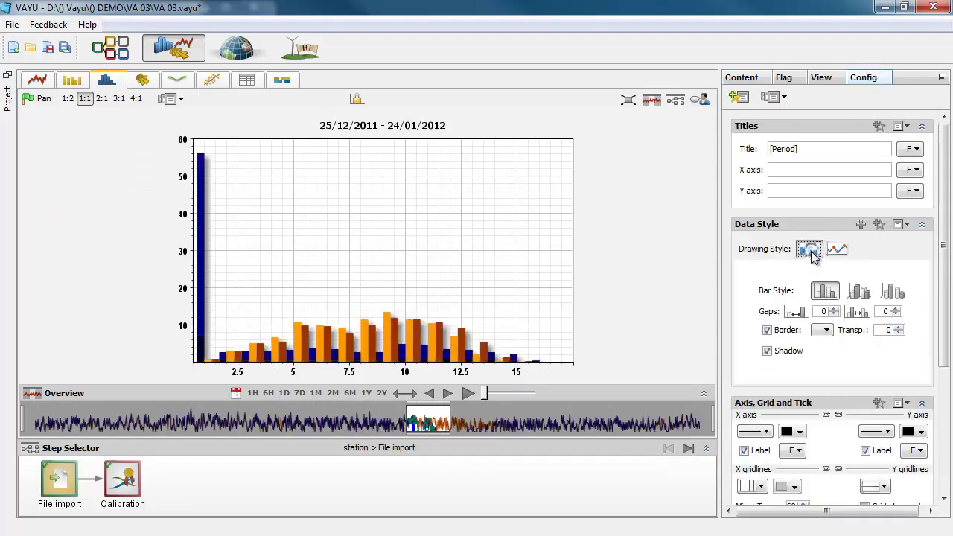
# Create a new flag named Hist. Flag and apply it to the lowest speed bin of the 80 m speed.
pyautogui.click(28, 99)
pyautogui.click(200, 186)
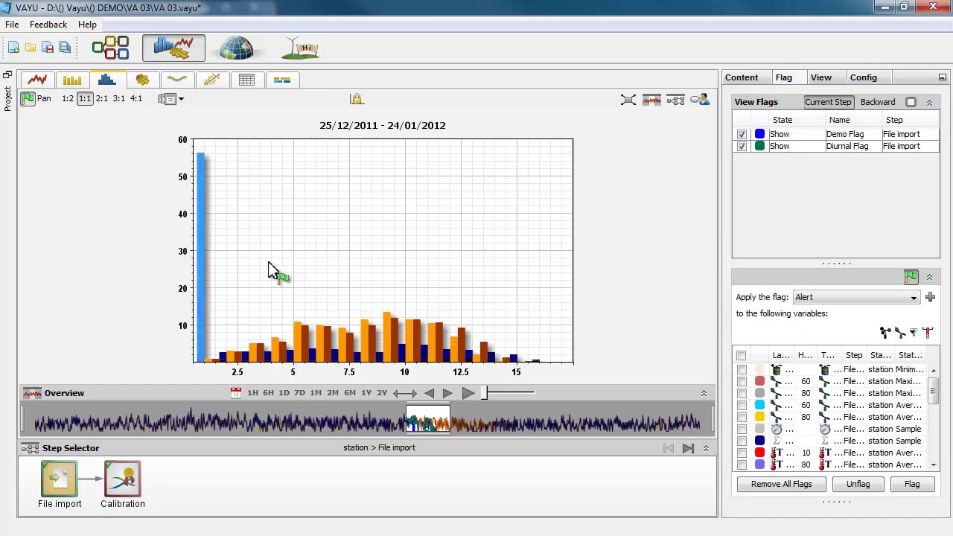
pyautogui.click(891, 332)
pyautogui.click(742, 393)
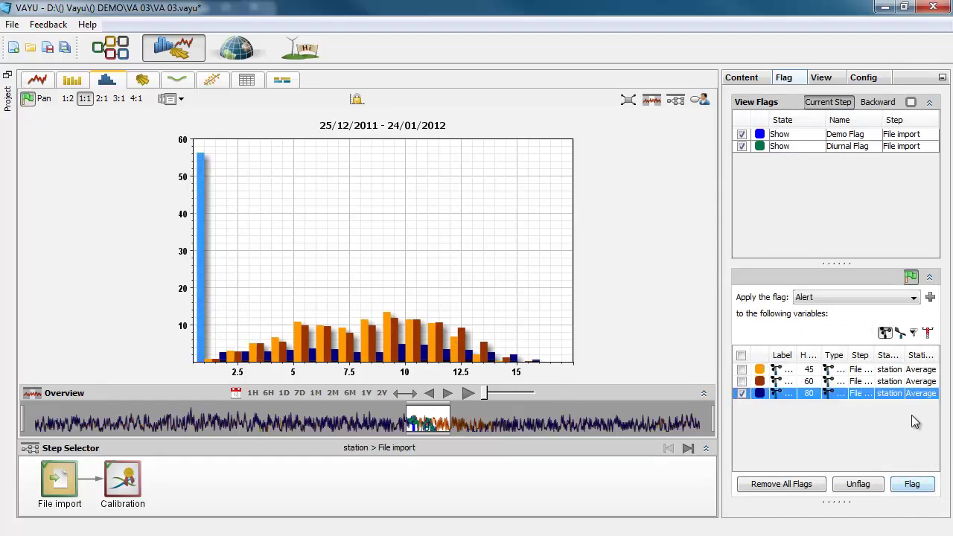
pyautogui.click(930, 297)
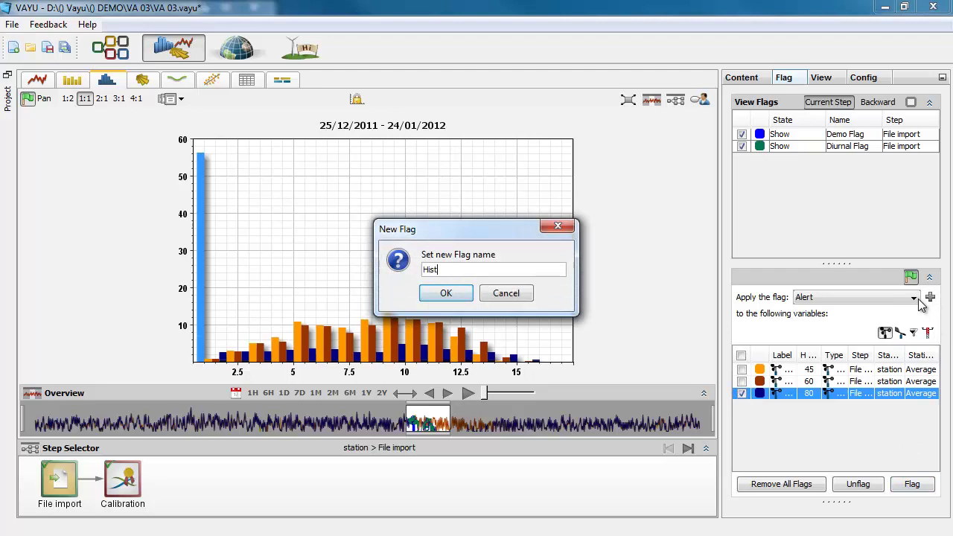
pyautogui.write('Hist. Flag')
pyautogui.press('Return')
# Recolour Hist. Flag red in the time series and view the flagged points around 30 December.
pyautogui.click(37, 81)
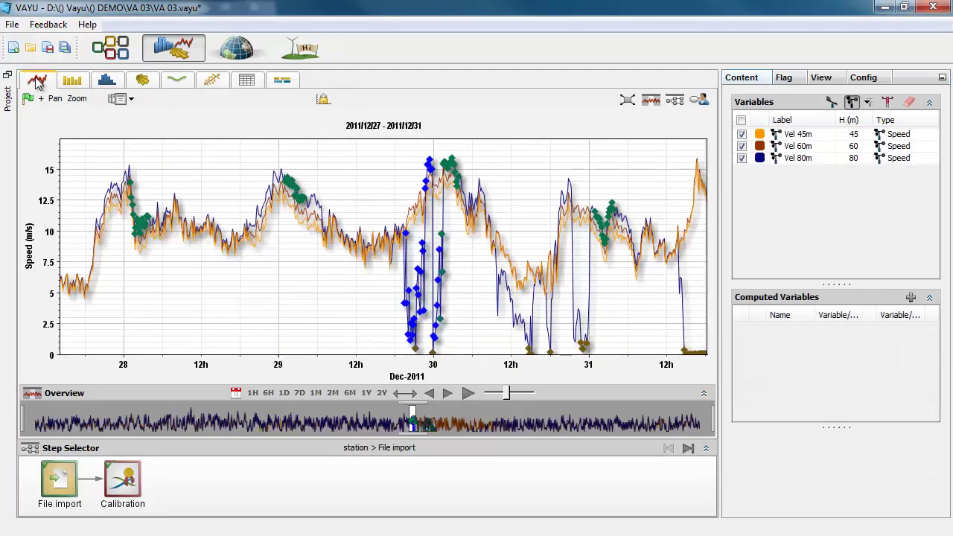
pyautogui.click(784, 78)
pyautogui.click(759, 158)
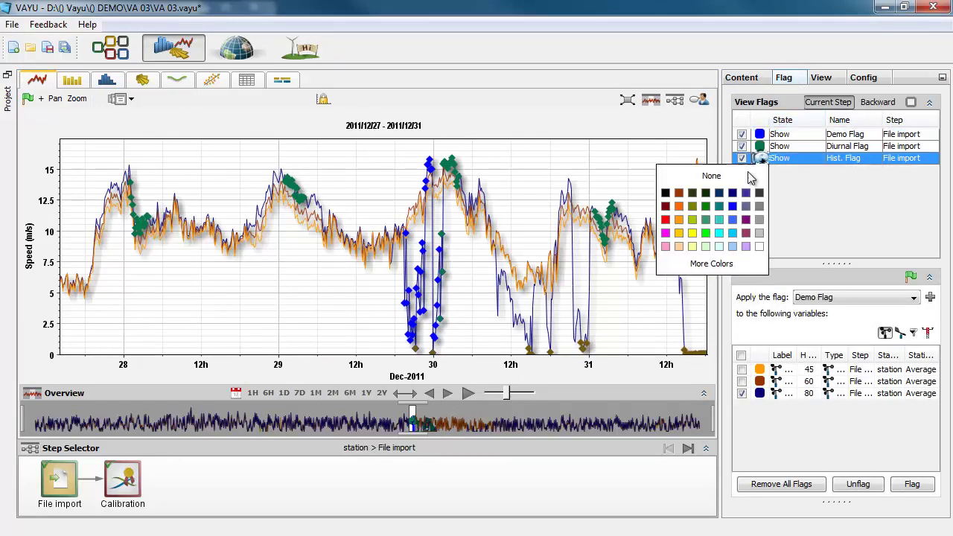
pyautogui.click(667, 223)
pyautogui.scroll(-1, 324, 292)
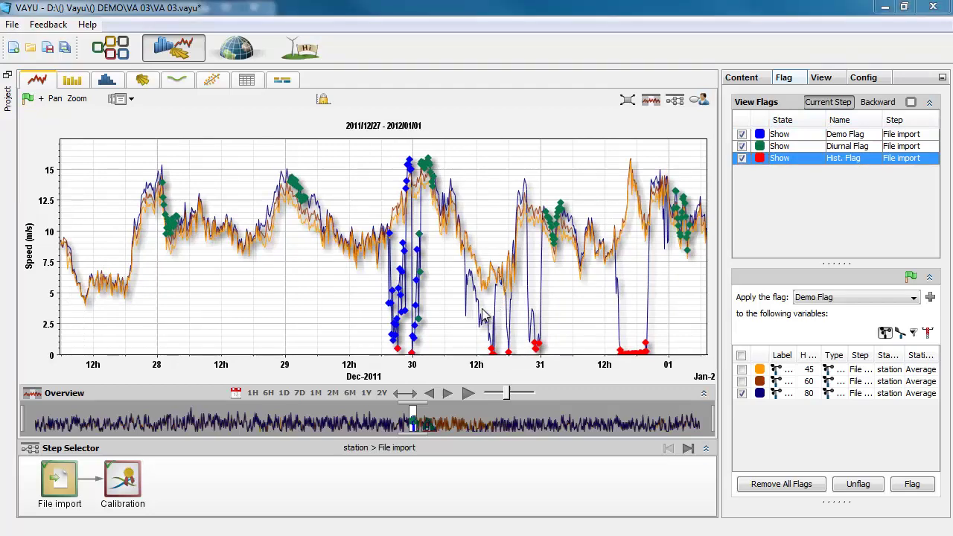
pyautogui.scroll(2, 484, 317)
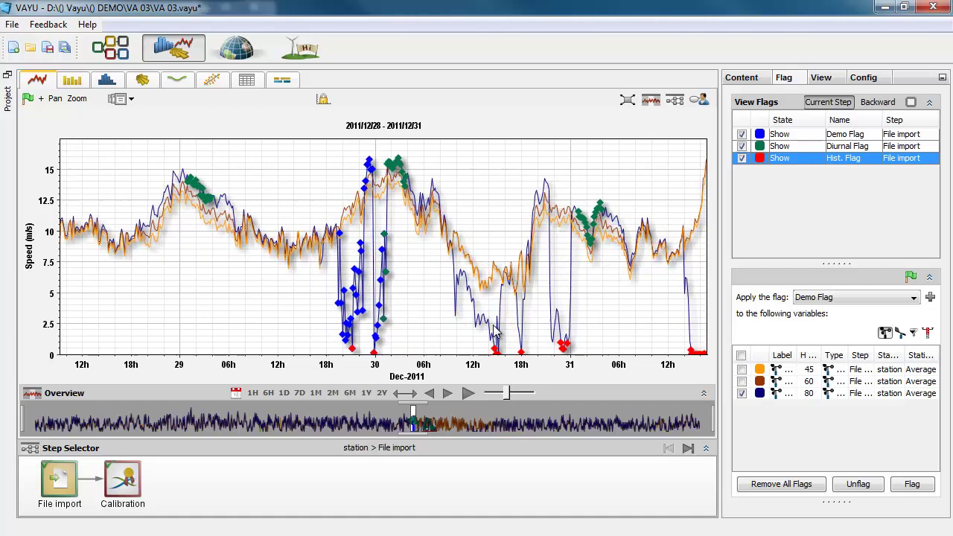
# Plot a scatter chart of the 80 m average speed against Vel 60m for 20/12/2011 - 19/01/2012.
pyautogui.click(212, 82)
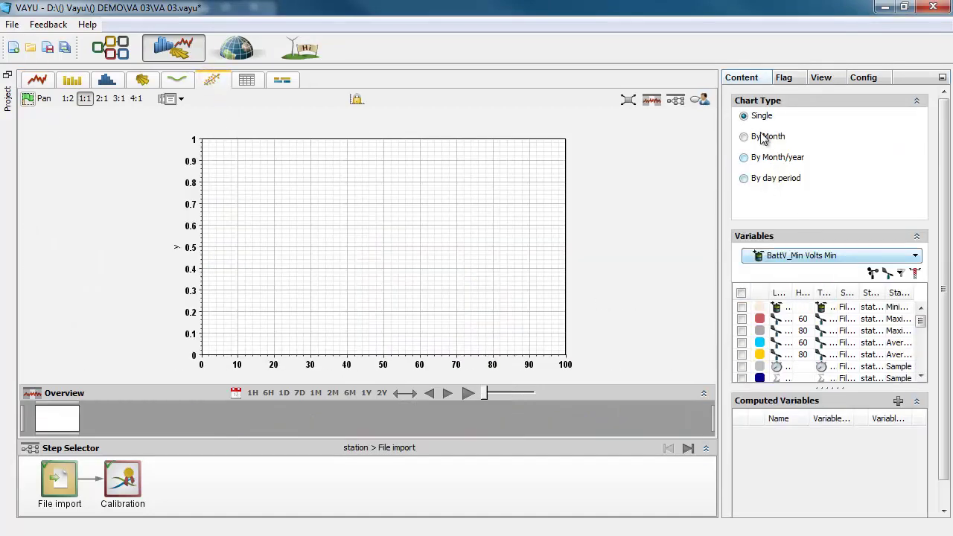
pyautogui.click(886, 257)
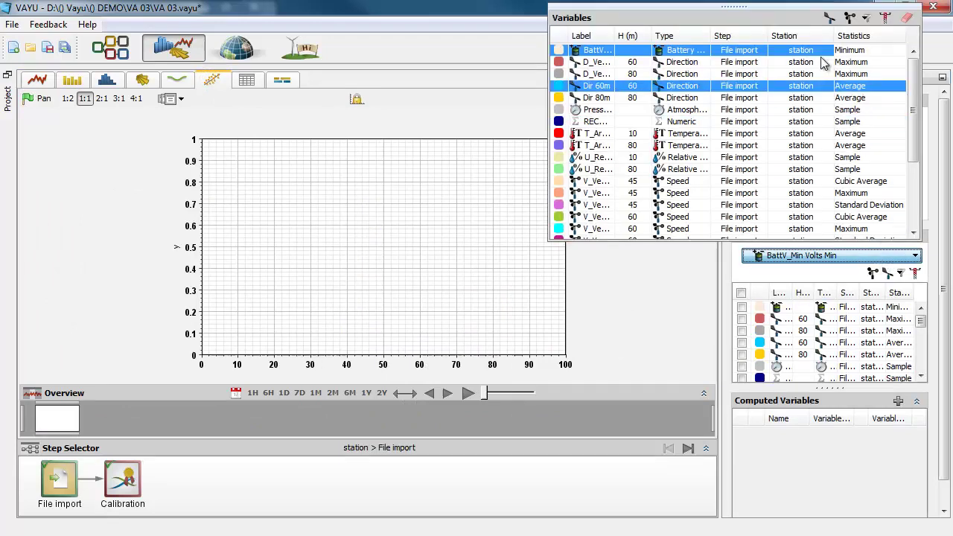
pyautogui.click(850, 18)
pyautogui.click(729, 63)
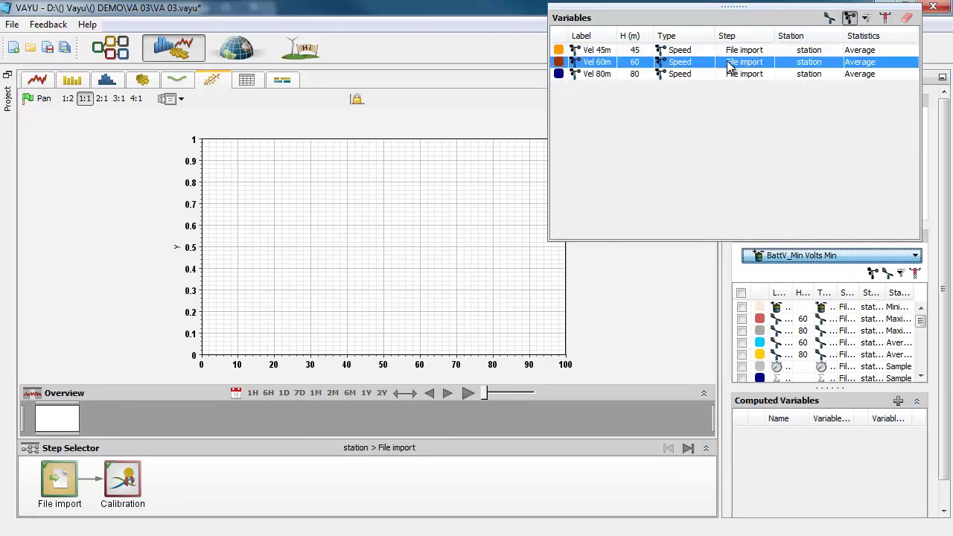
pyautogui.doubleClick(729, 63)
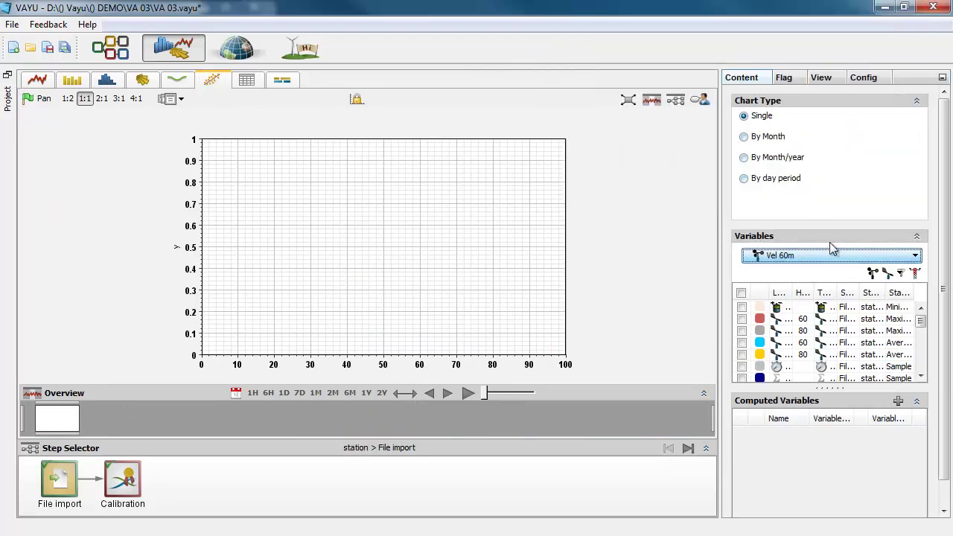
pyautogui.click(873, 274)
pyautogui.click(742, 331)
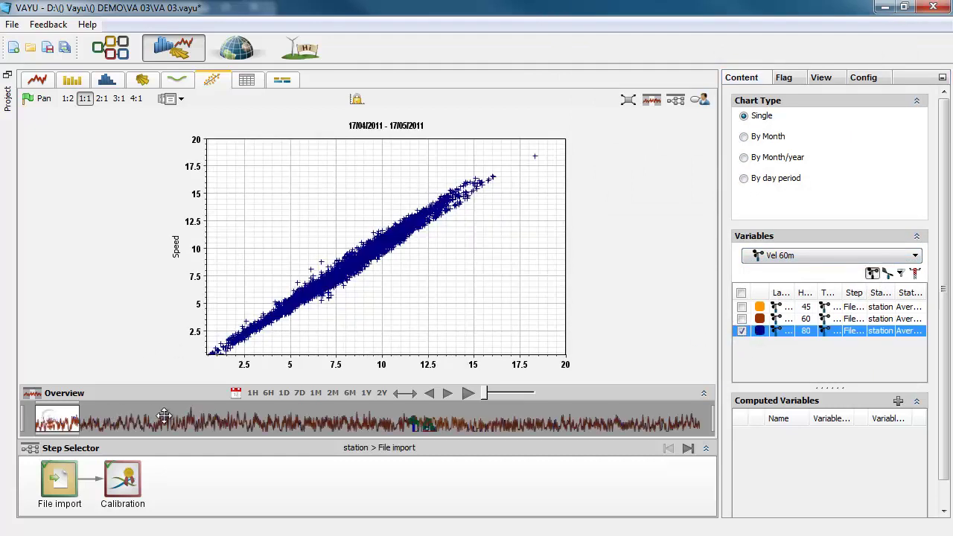
pyautogui.moveTo(55, 422); pyautogui.dragTo(412, 422)
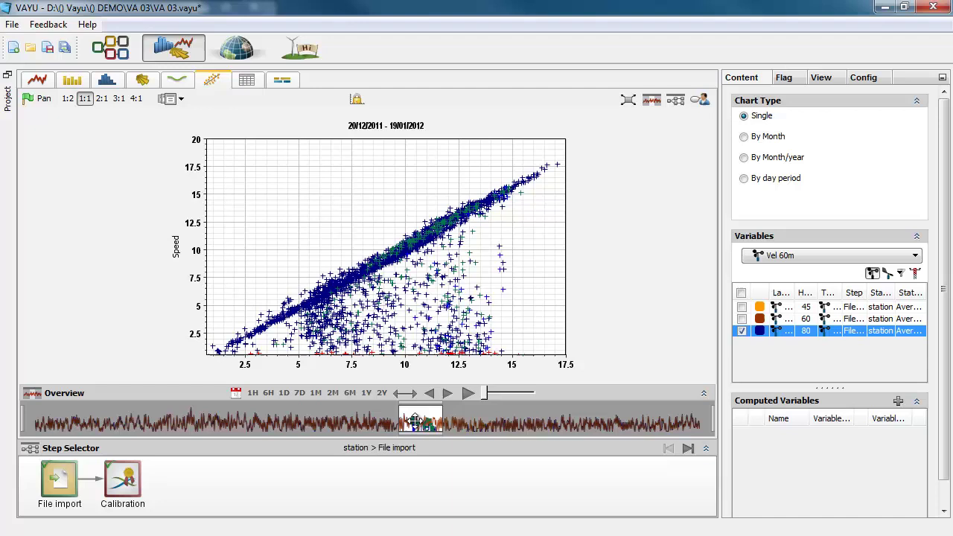
# Shift the scatter chart to 23/12/2011 - 22/01/2012 and draw its points as filled squares with transparency 60.
pyautogui.moveTo(414, 421); pyautogui.dragTo(420, 421)
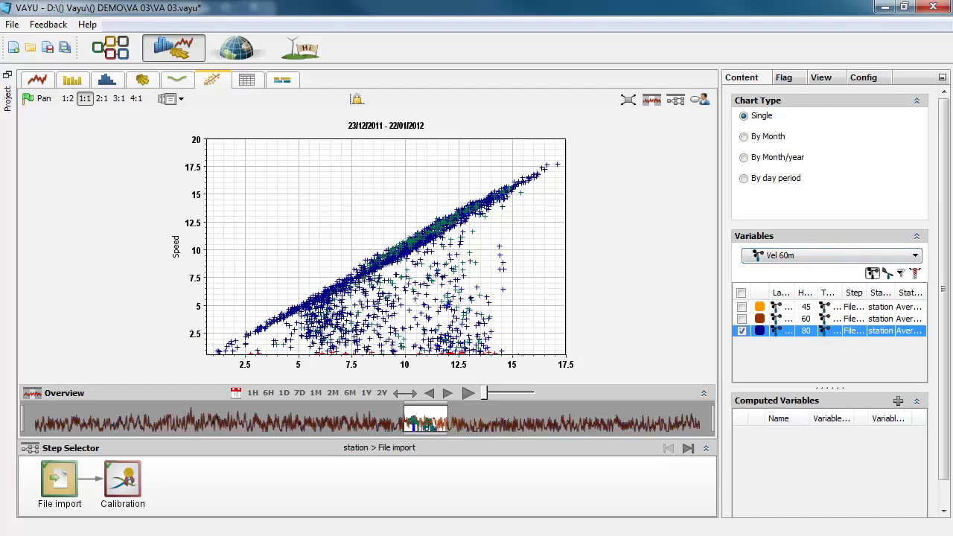
pyautogui.click(864, 78)
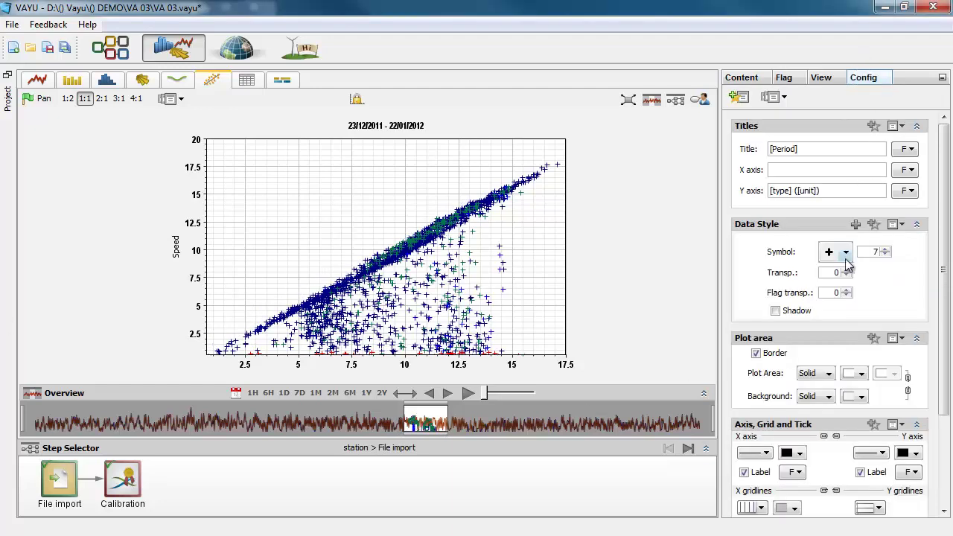
pyautogui.click(846, 253)
pyautogui.moveTo(846, 349); pyautogui.dragTo(856, 377)
pyautogui.click(828, 292)
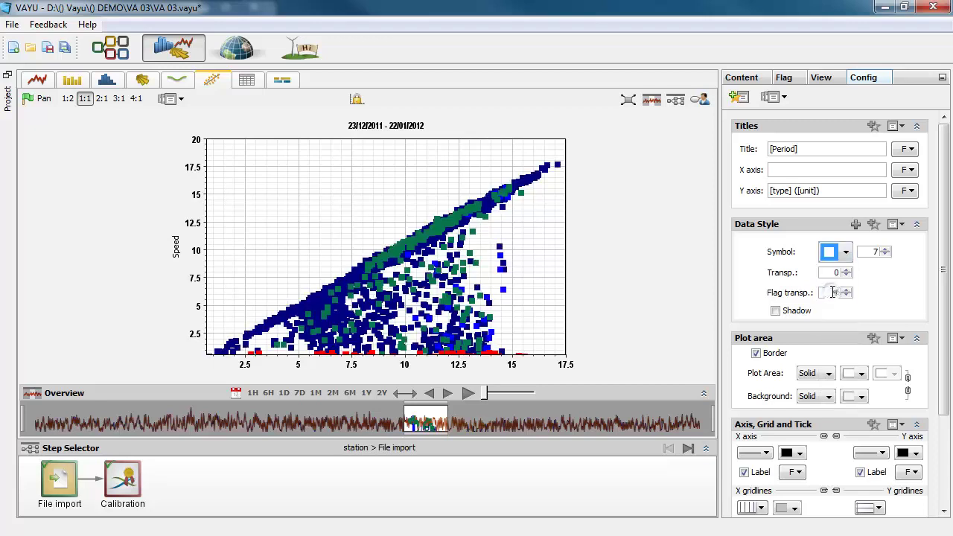
pyautogui.click(847, 270)
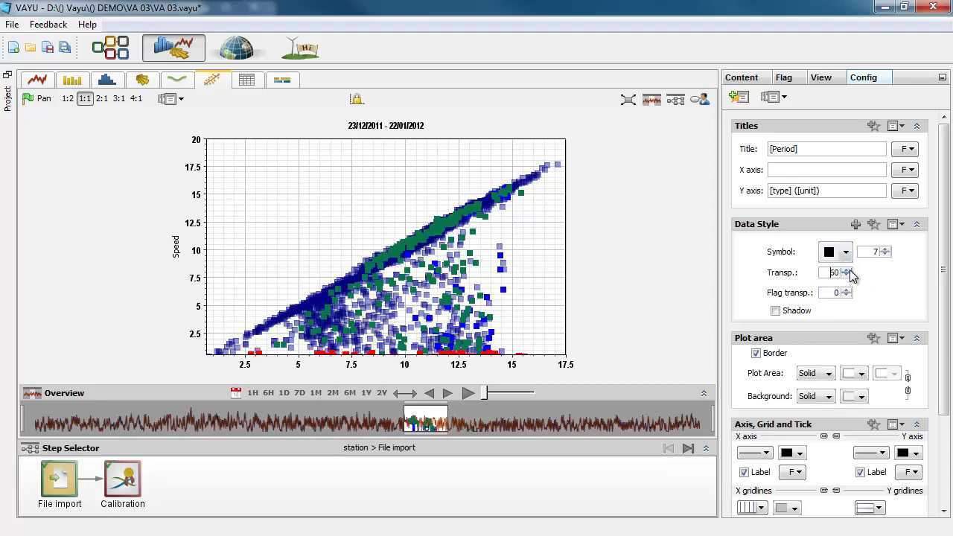
# Outline the outliers below the diagonal band, create a flag named Scatter Flag, and apply it to the 80 m average speed.
pyautogui.click(742, 78)
pyautogui.click(27, 98)
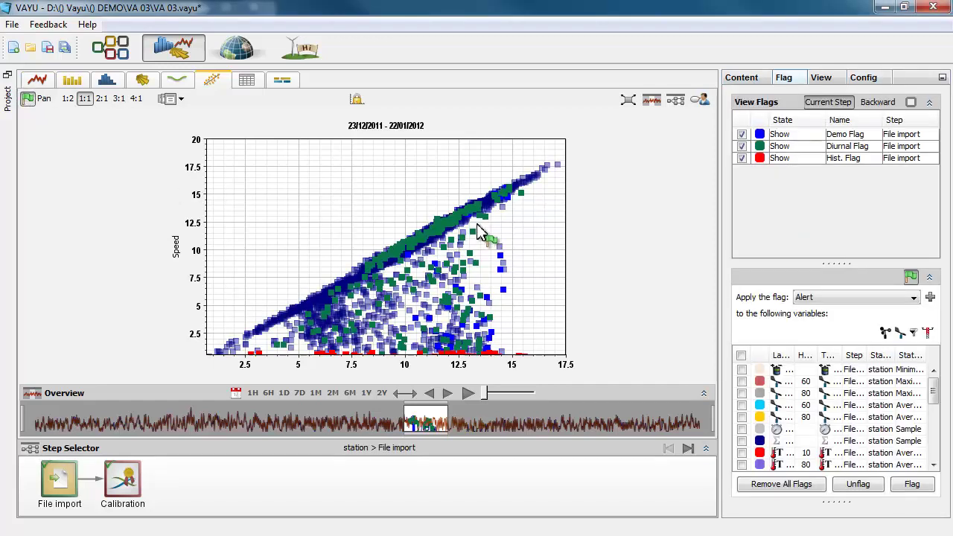
pyautogui.moveTo(482, 231)
pyautogui.mouseDown()
pyautogui.moveTo(447, 261)
pyautogui.moveTo(253, 361)
pyautogui.moveTo(513, 357)
pyautogui.moveTo(530, 237)
pyautogui.mouseUp()
pyautogui.click(930, 297)
pyautogui.write('Scatter')
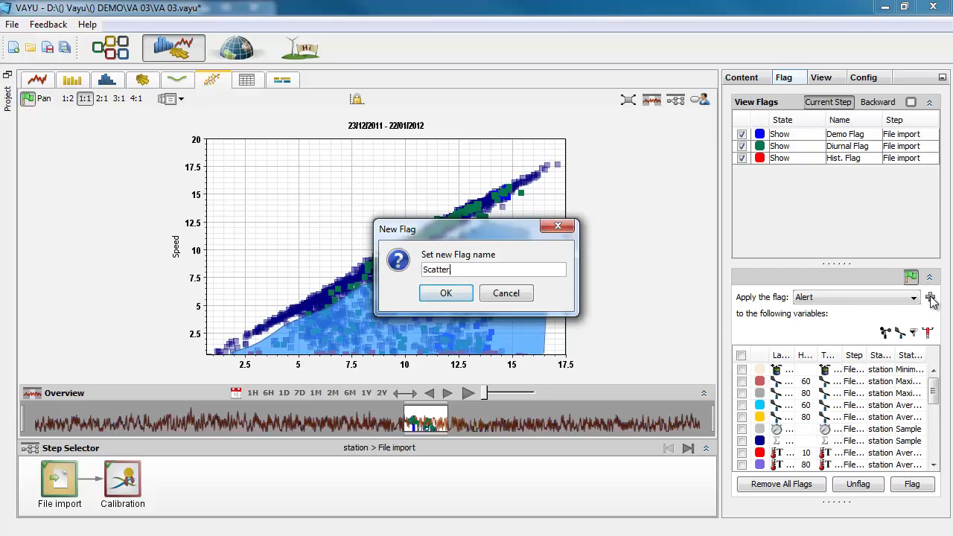
pyautogui.write(' Flag')
pyautogui.press('Return')
pyautogui.click(917, 393)
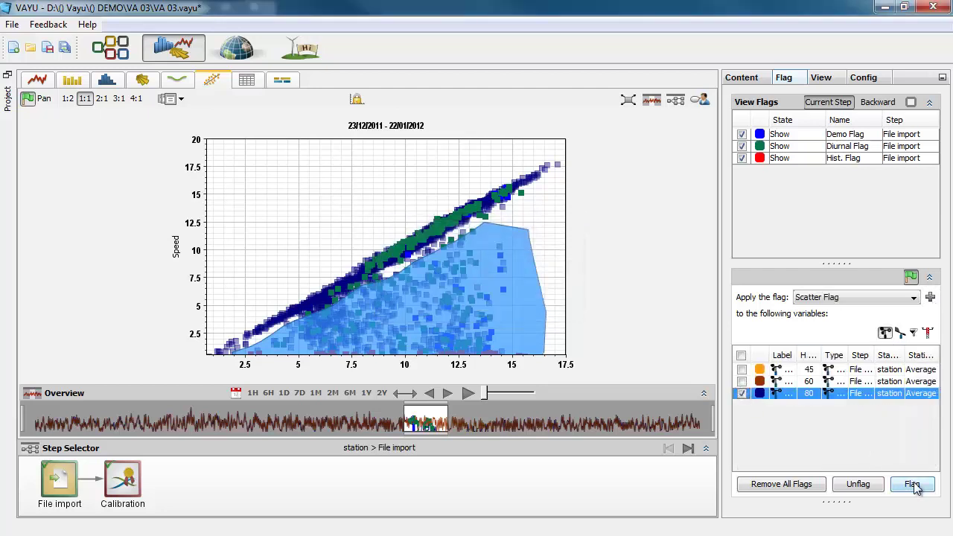
pyautogui.click(912, 484)
# Recolour Scatter Flag yellow in the time series and hide Demo Flag, Diurnal Flag and Hist. Flag.
pyautogui.click(42, 80)
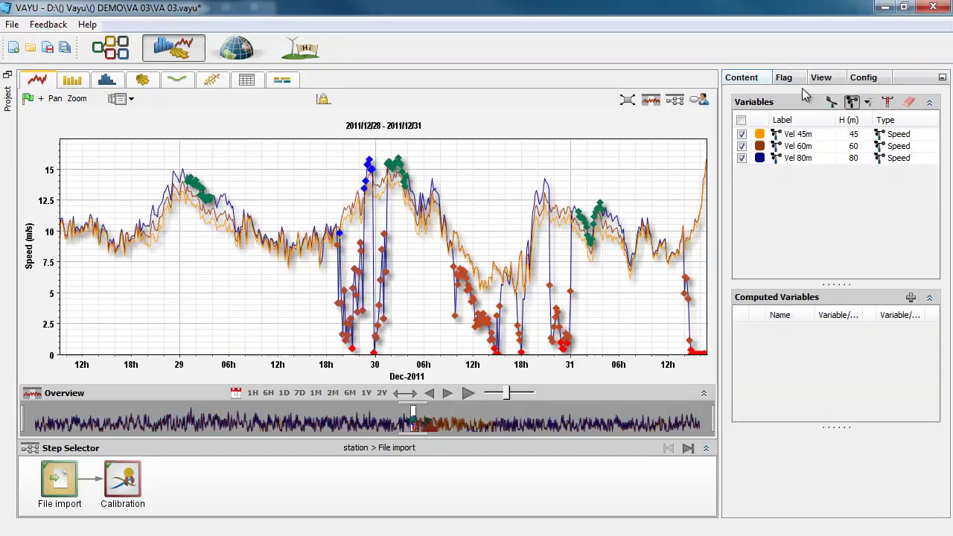
pyautogui.click(788, 78)
pyautogui.click(760, 170)
pyautogui.click(692, 244)
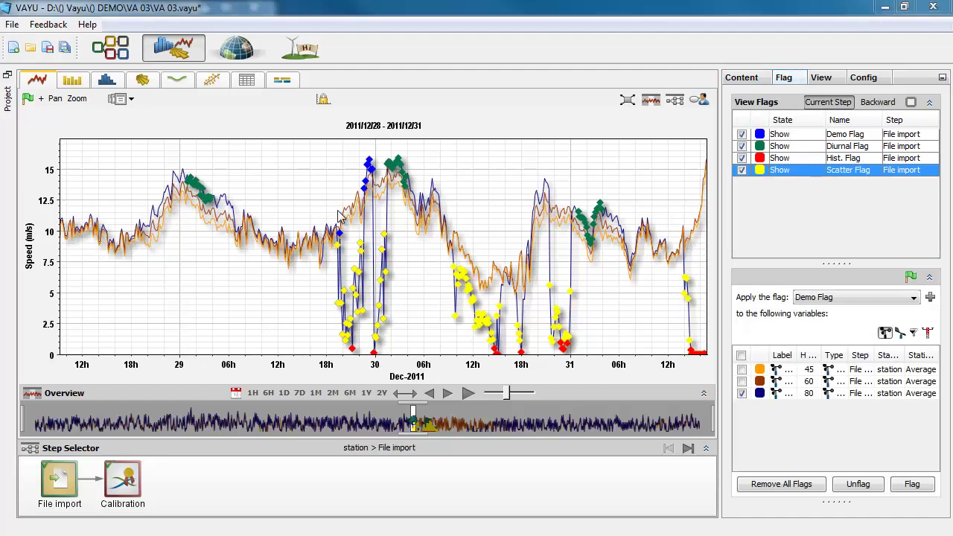
pyautogui.click(741, 134)
pyautogui.click(742, 146)
pyautogui.click(742, 158)
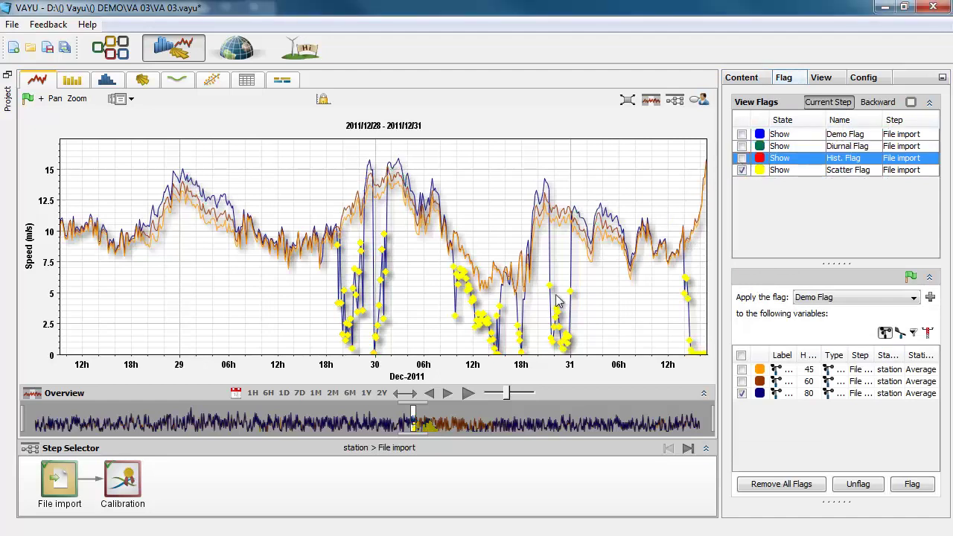
# Try another display state for Scatter Flag in the time series and return it to Show.
pyautogui.click(779, 170)
pyautogui.click(782, 206)
pyautogui.click(779, 170)
pyautogui.click(782, 180)
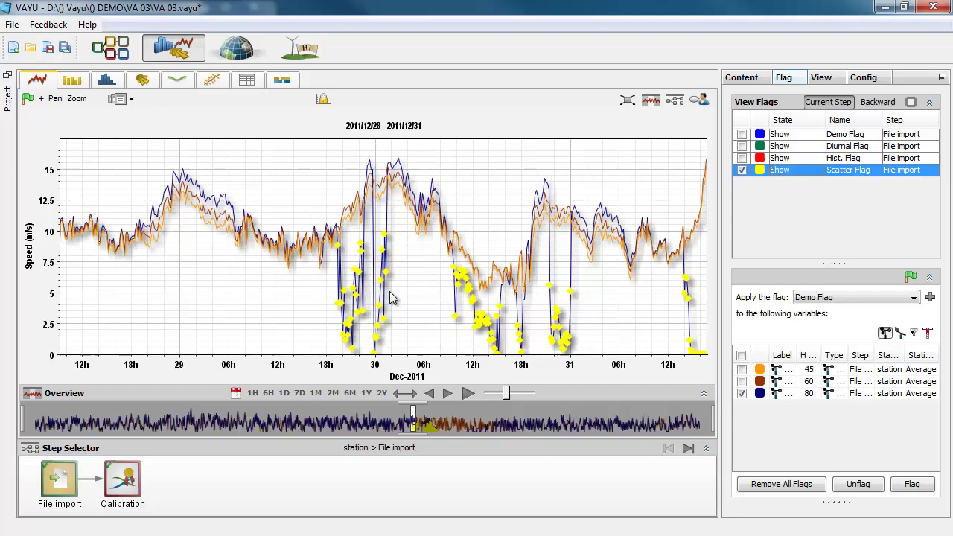
# Add a computed variable to the time series and name it V80m-V60m.
pyautogui.click(744, 79)
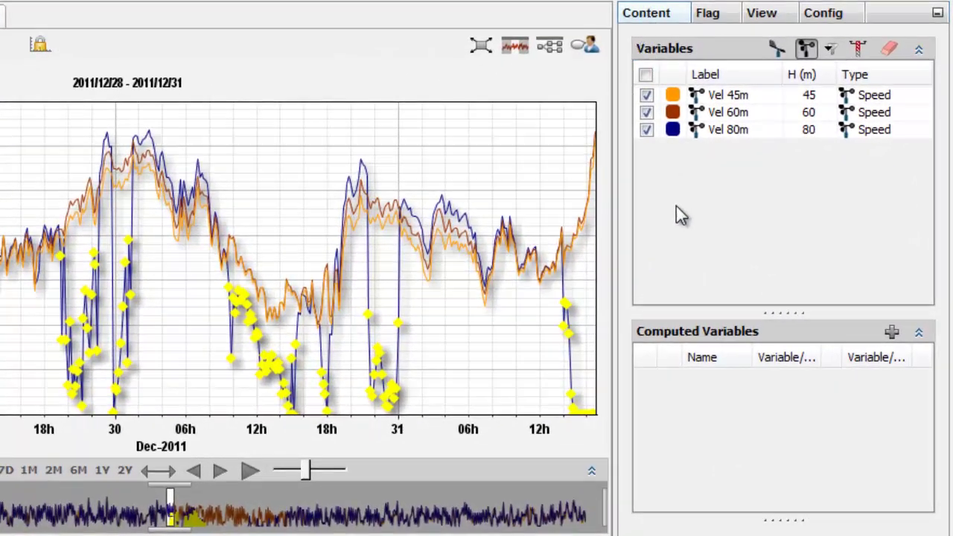
pyautogui.click(892, 334)
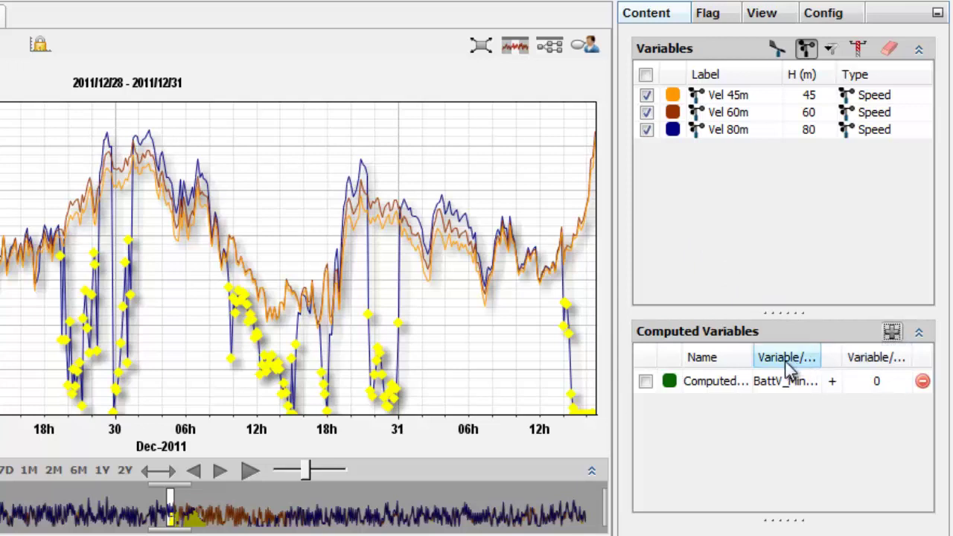
pyautogui.doubleClick(711, 382)
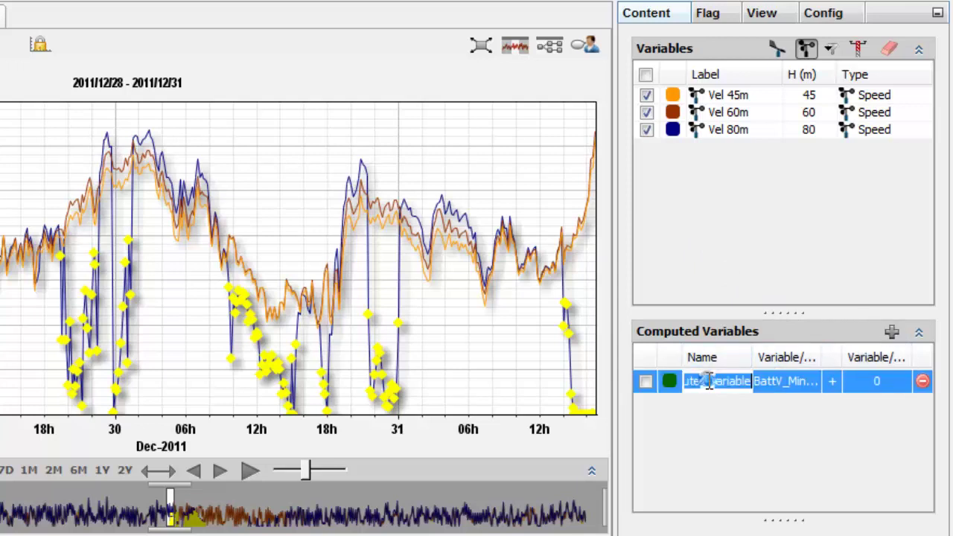
pyautogui.write('V80m-V60m')
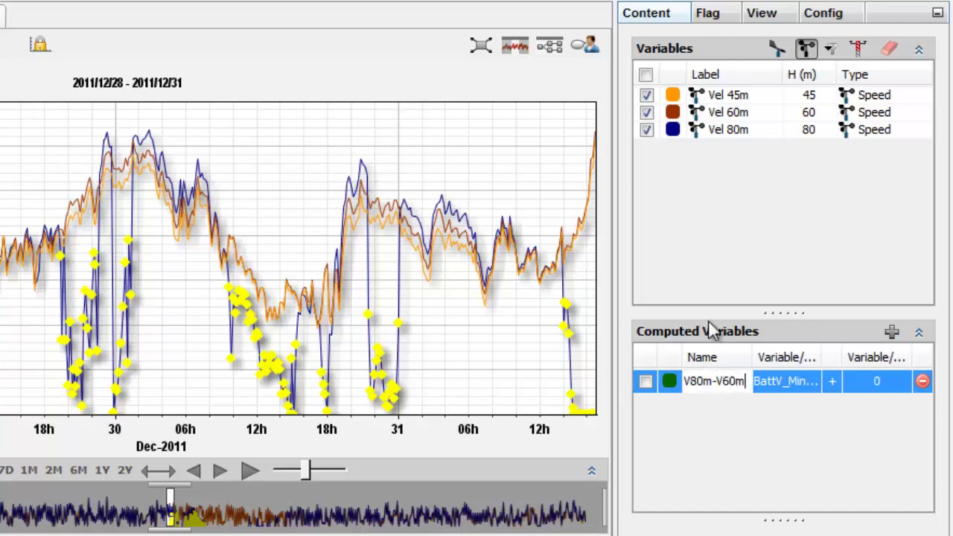
# Set the first operand of V80m-V60m to the Vel 80m average speed and its operator to minus.
pyautogui.click(789, 380)
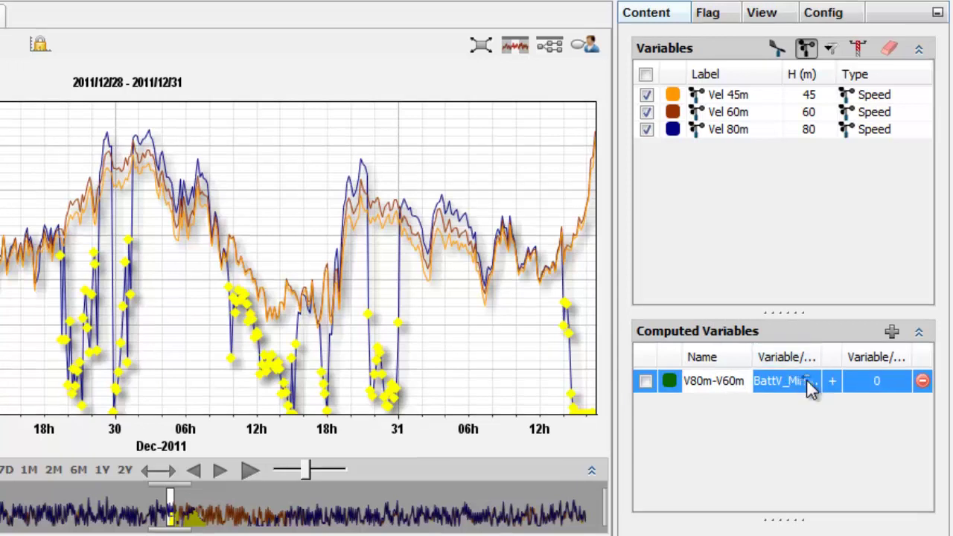
pyautogui.click(810, 382)
pyautogui.click(715, 37)
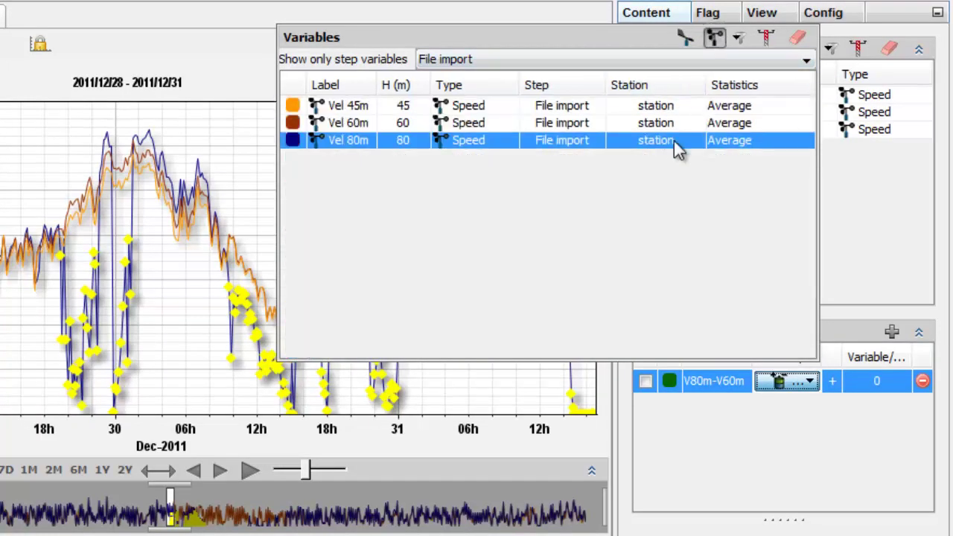
pyautogui.click(677, 149)
pyautogui.click(831, 381)
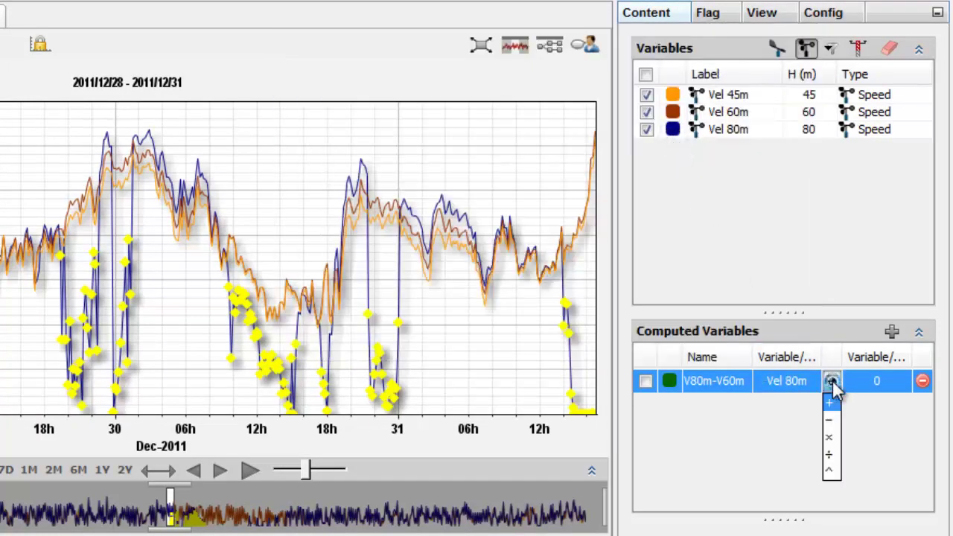
pyautogui.click(831, 420)
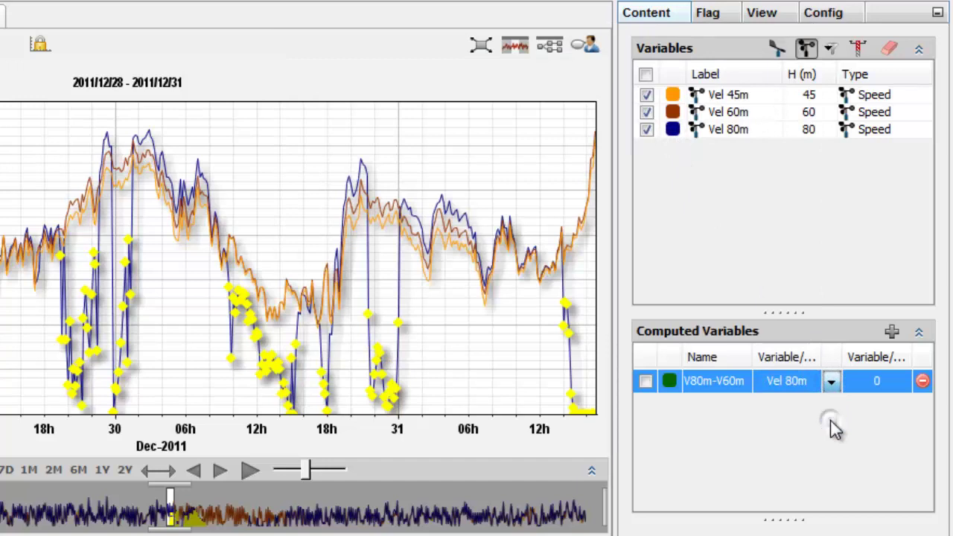
# Try a constant as the second operand of V80m-V60m and check the available operators.
pyautogui.click(875, 391)
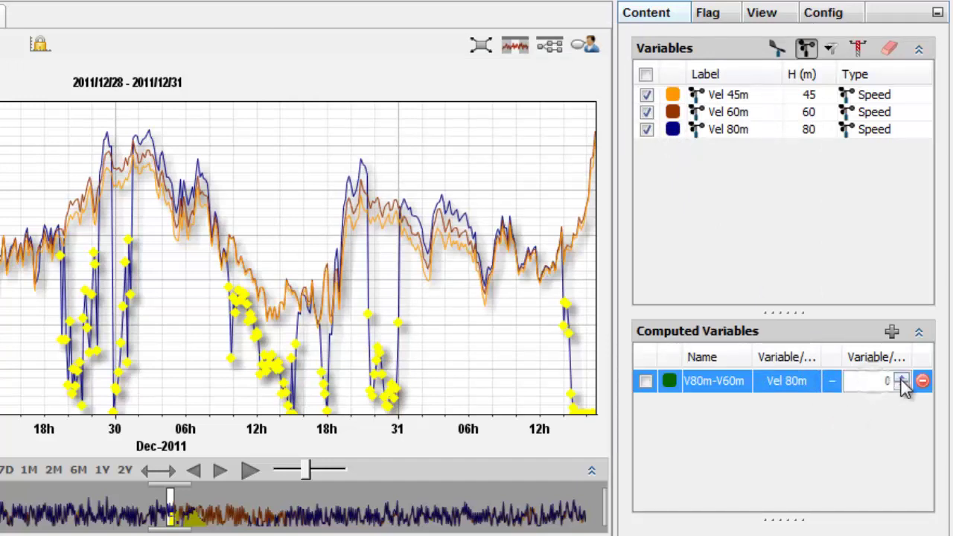
pyautogui.click(902, 377)
pyautogui.click(903, 377)
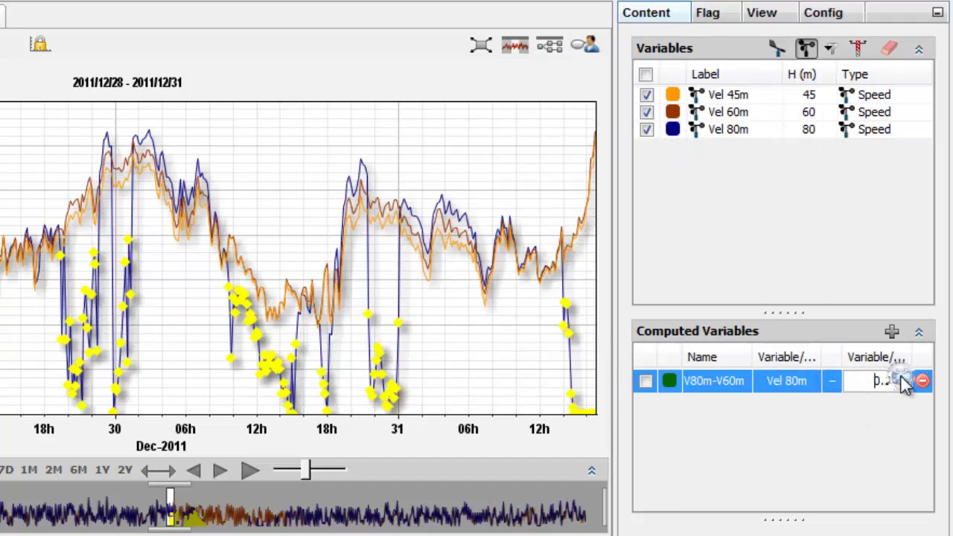
pyautogui.click(853, 409)
pyautogui.click(830, 382)
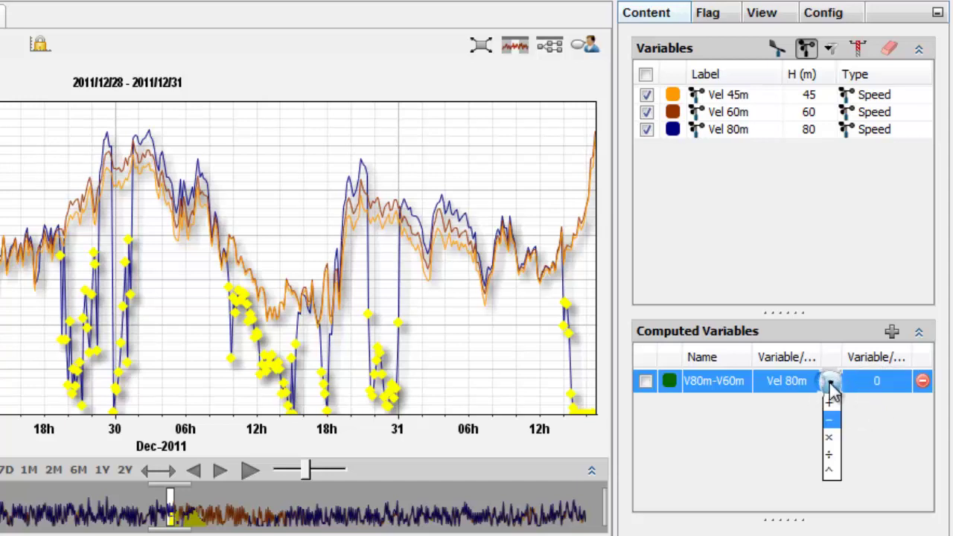
pyautogui.click(828, 381)
# Convert the second operand of V80m-V60m to a measure and set it to the Vel 60m average speed.
pyautogui.rightClick(866, 382)
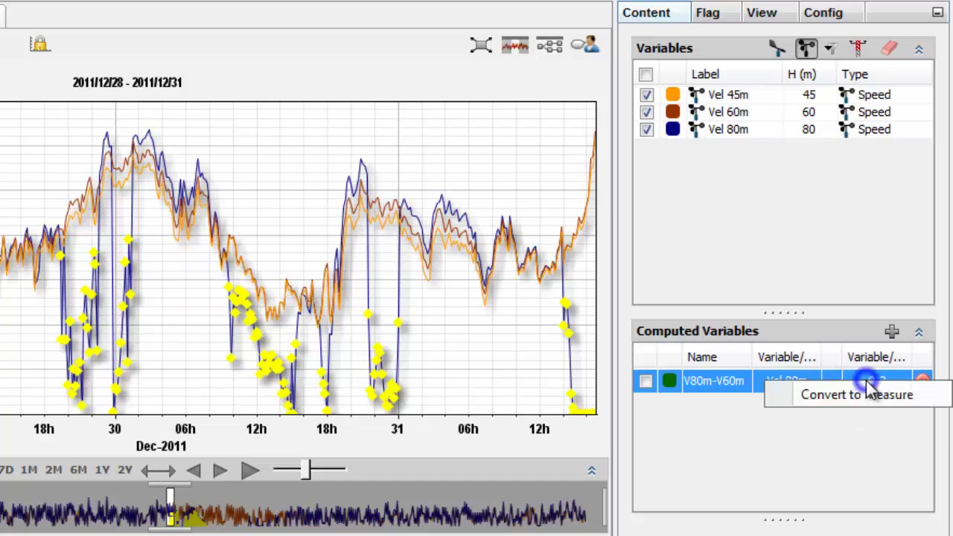
pyautogui.click(875, 402)
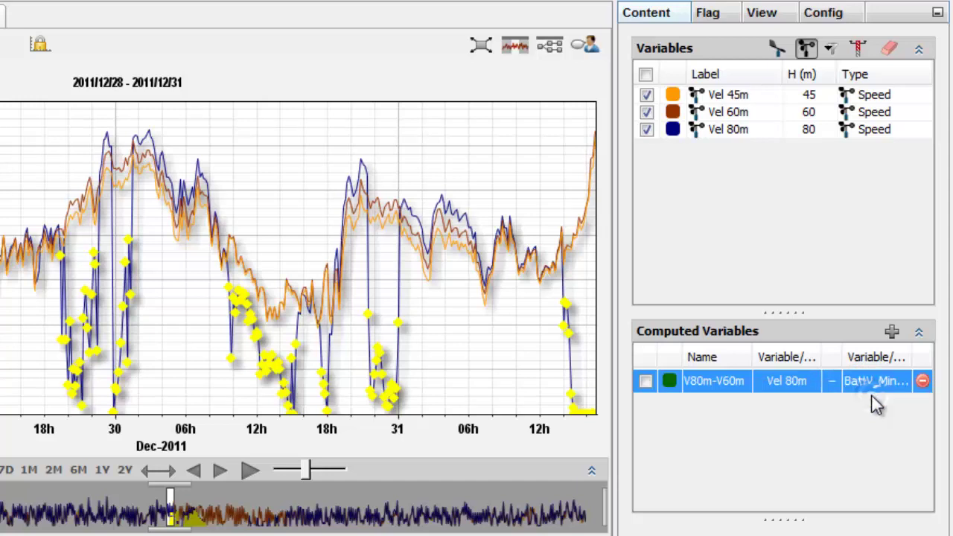
pyautogui.click(879, 383)
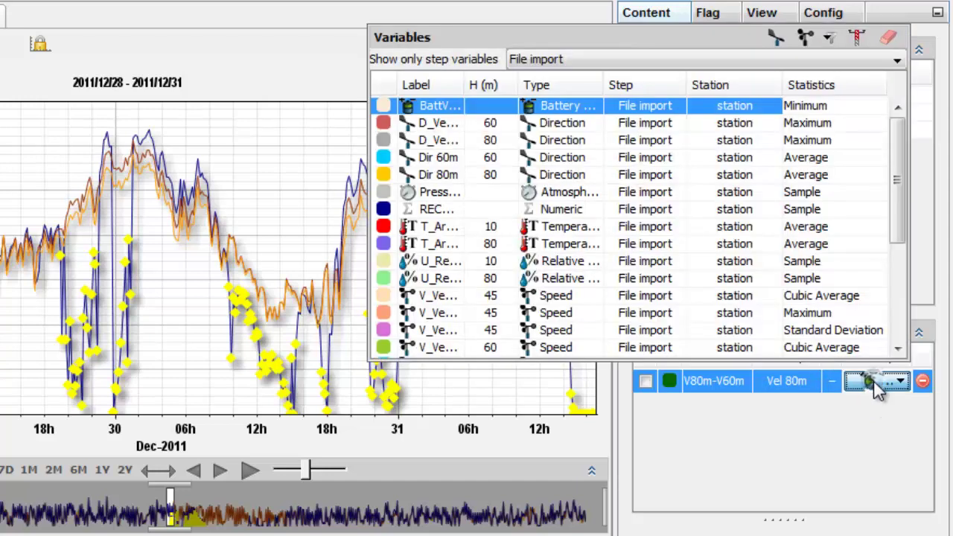
pyautogui.click(804, 37)
pyautogui.click(769, 125)
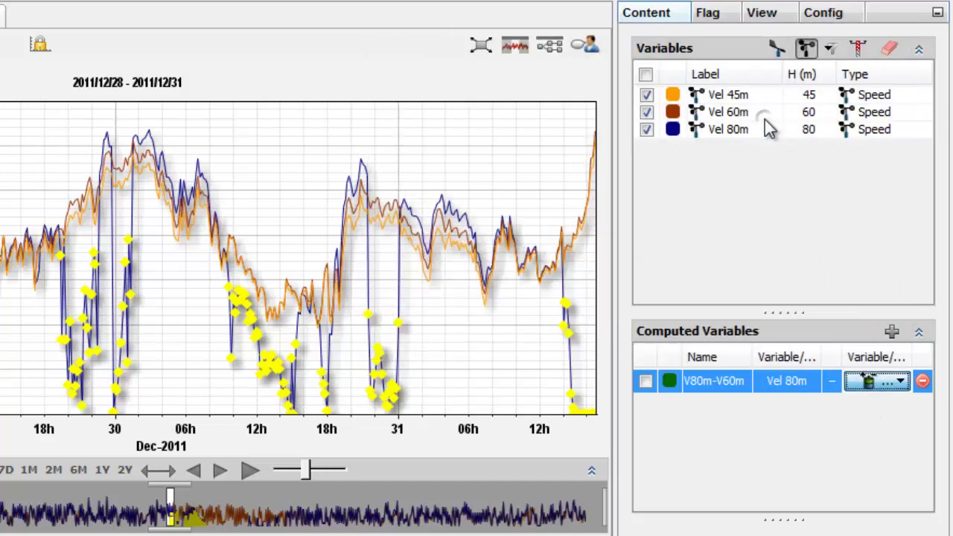
# Plot only V80m-V60m in the time series, without the three measured speeds, for 2011/10/22 - 2012/04/04.
pyautogui.click(645, 382)
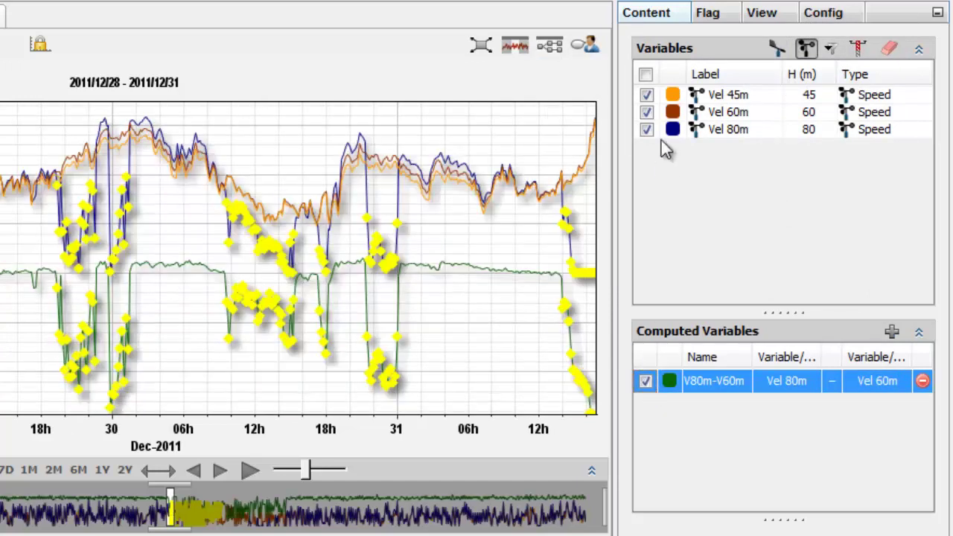
pyautogui.click(647, 95)
pyautogui.click(646, 111)
pyautogui.click(647, 129)
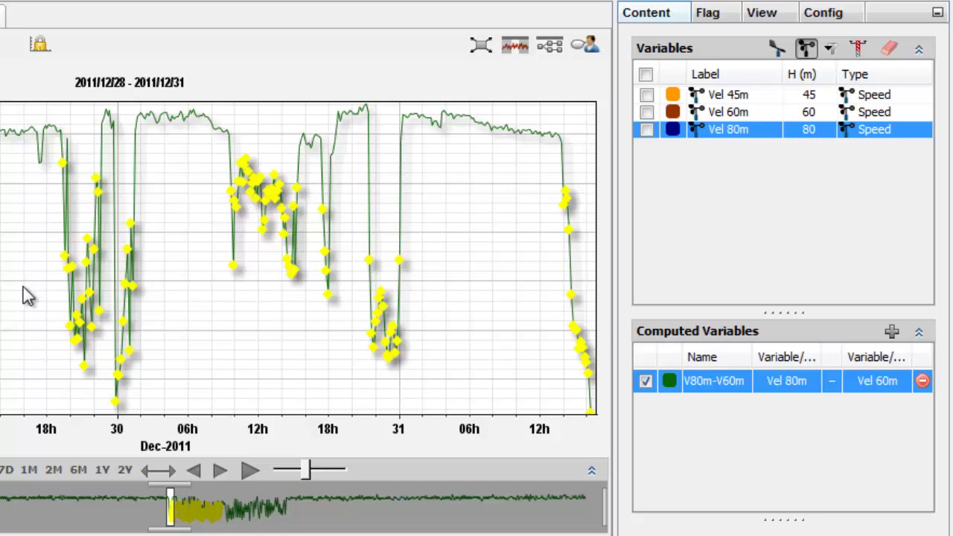
pyautogui.scroll(-5, 19, 313)
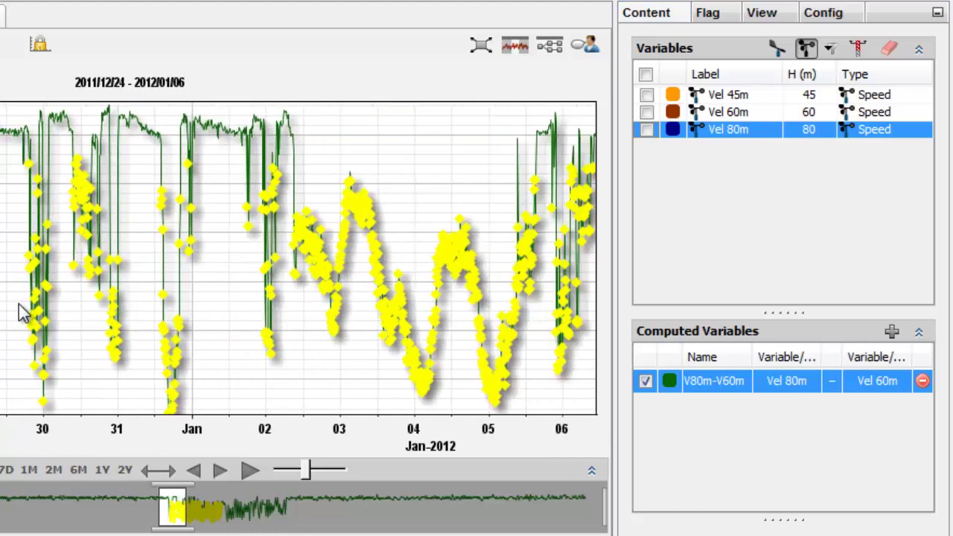
pyautogui.scroll(-6, 18, 313)
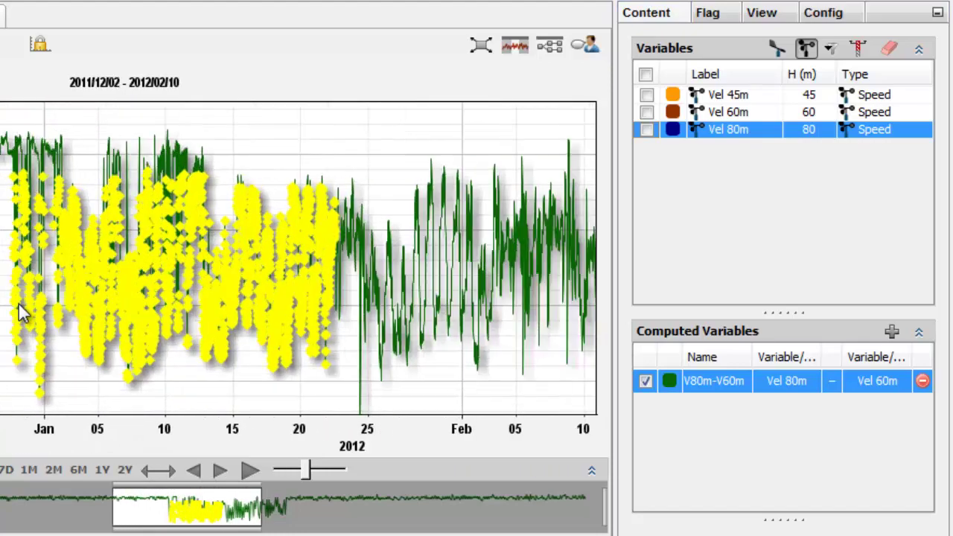
pyautogui.scroll(-4, 22, 313)
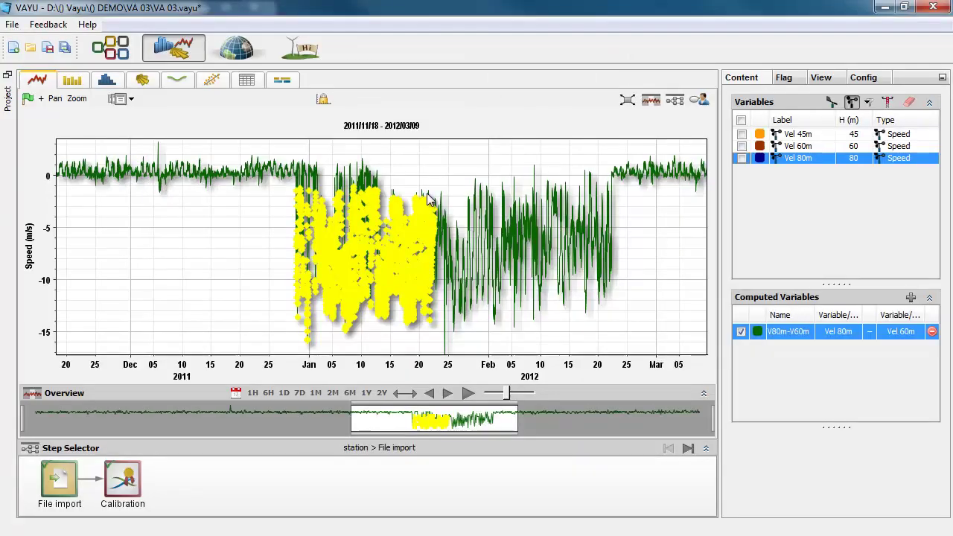
pyautogui.scroll(-3, 385, 262)
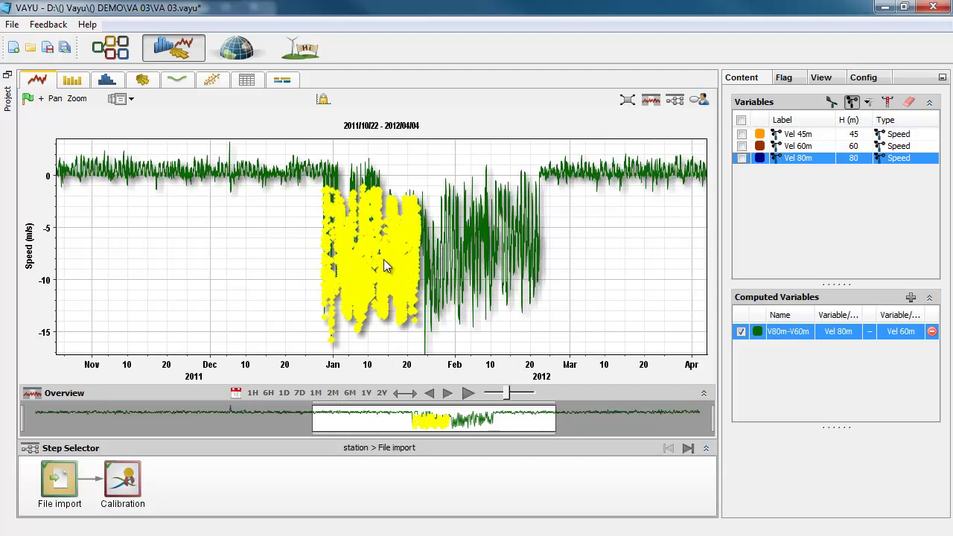
# Turn off the display of the Scatter Flag on the V80m-V60m time series.
pyautogui.click(798, 80)
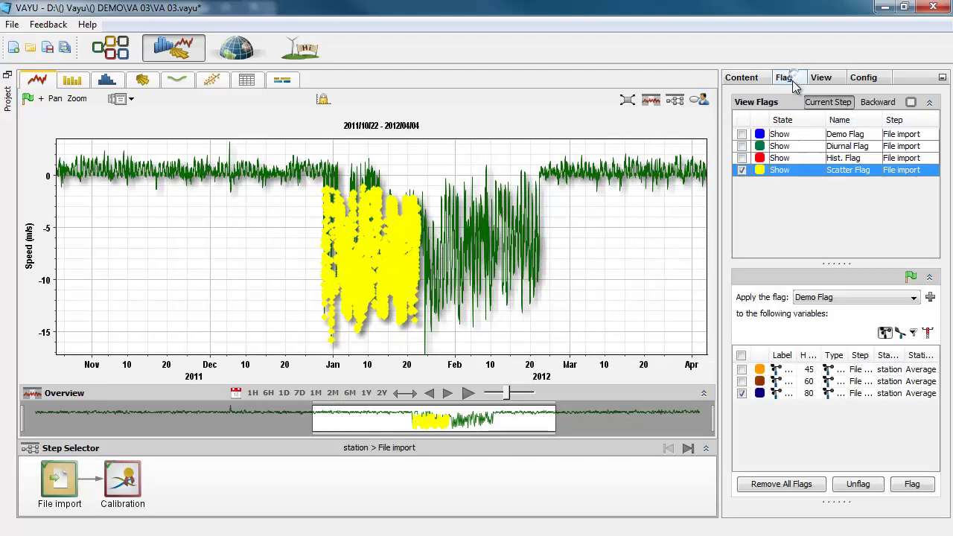
pyautogui.click(741, 170)
# Try filtering the plot to 2011-November, 2012-January and 2012-March, and separately to hours 00 to 11, clearing each filter.
pyautogui.click(821, 78)
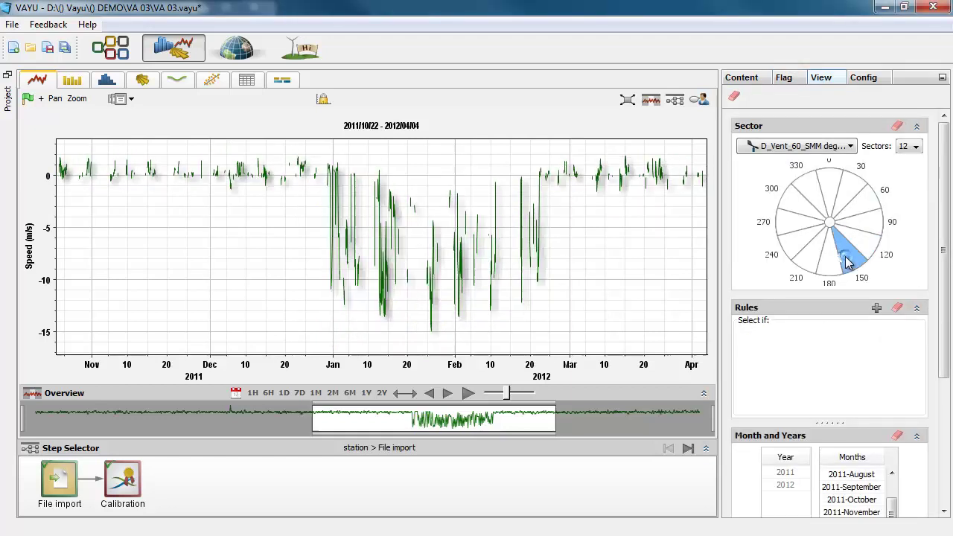
pyautogui.moveTo(942, 290); pyautogui.dragTo(942, 417)
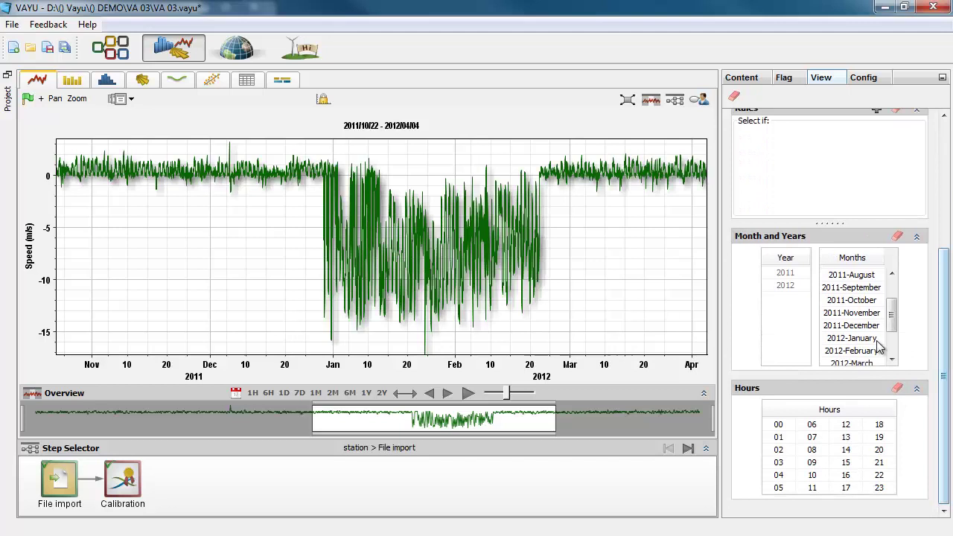
pyautogui.click(869, 339)
pyautogui.keyDown('ctrl'); pyautogui.click(864, 363); pyautogui.keyUp('ctrl')
pyautogui.keyDown('ctrl'); pyautogui.click(871, 314); pyautogui.keyUp('ctrl')
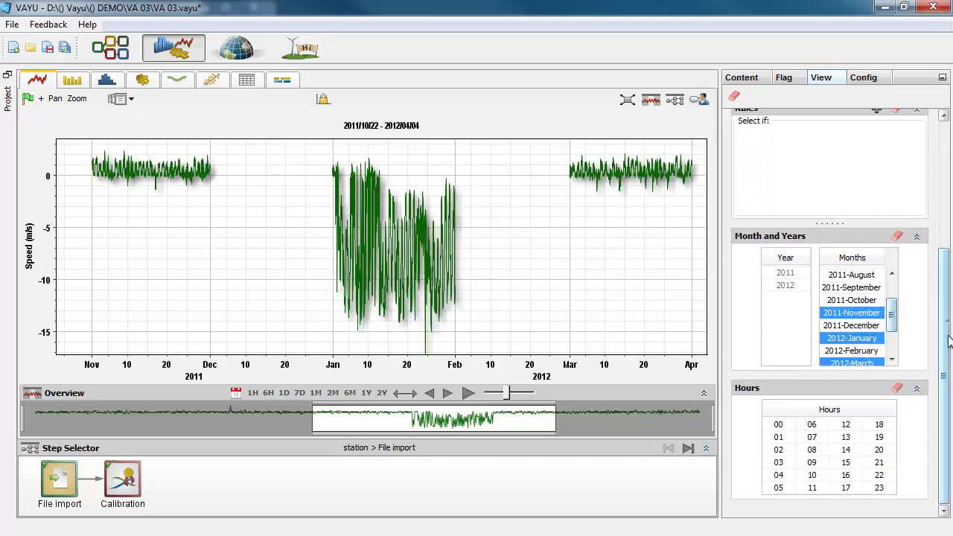
pyautogui.click(899, 239)
pyautogui.moveTo(778, 424); pyautogui.dragTo(812, 488)
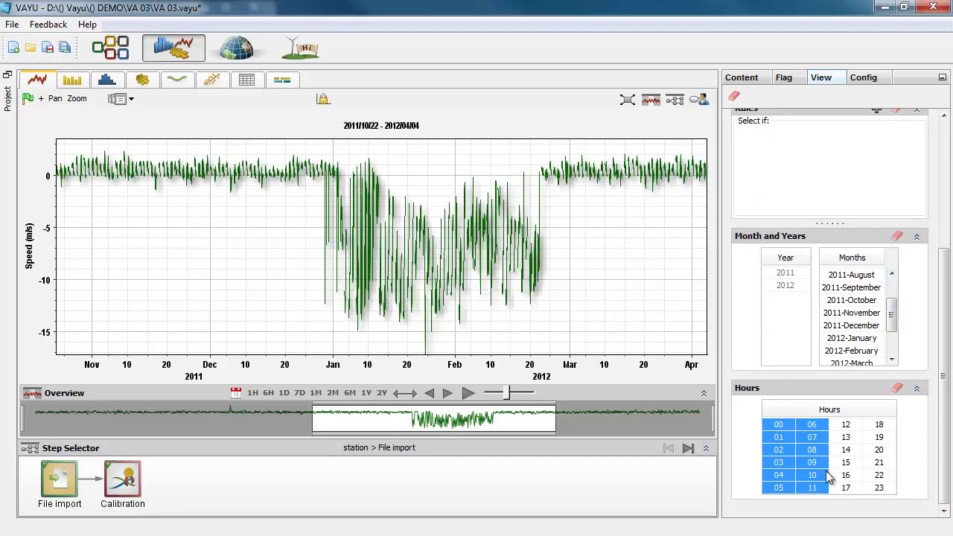
pyautogui.click(897, 388)
# Add a filter rule that selects data where V80m-V60m is less than 0.
pyautogui.moveTo(943, 352); pyautogui.dragTo(936, 250)
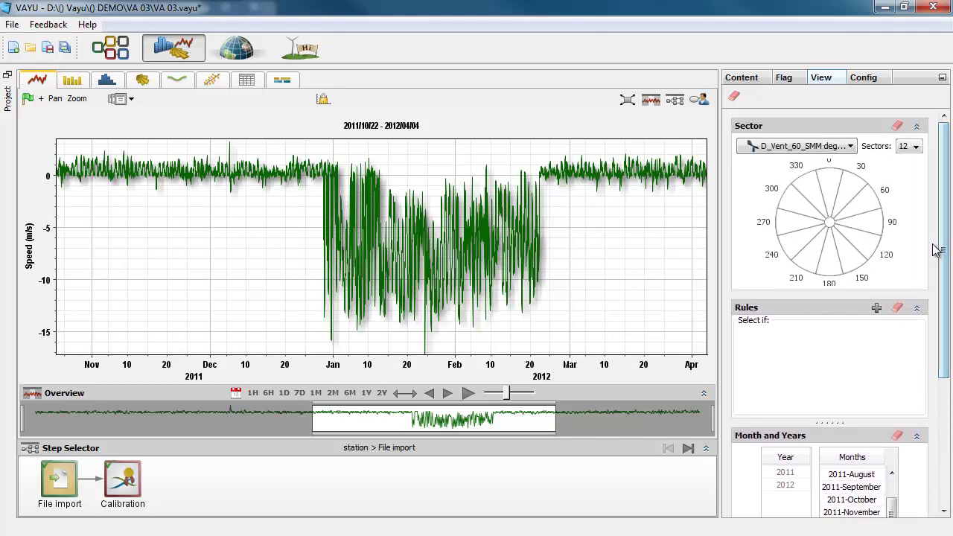
pyautogui.click(876, 307)
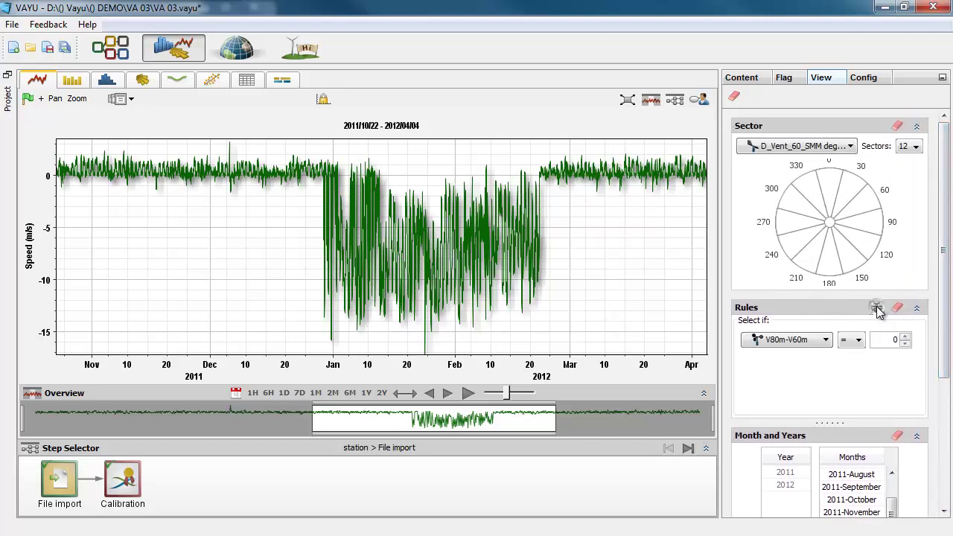
pyautogui.click(826, 341)
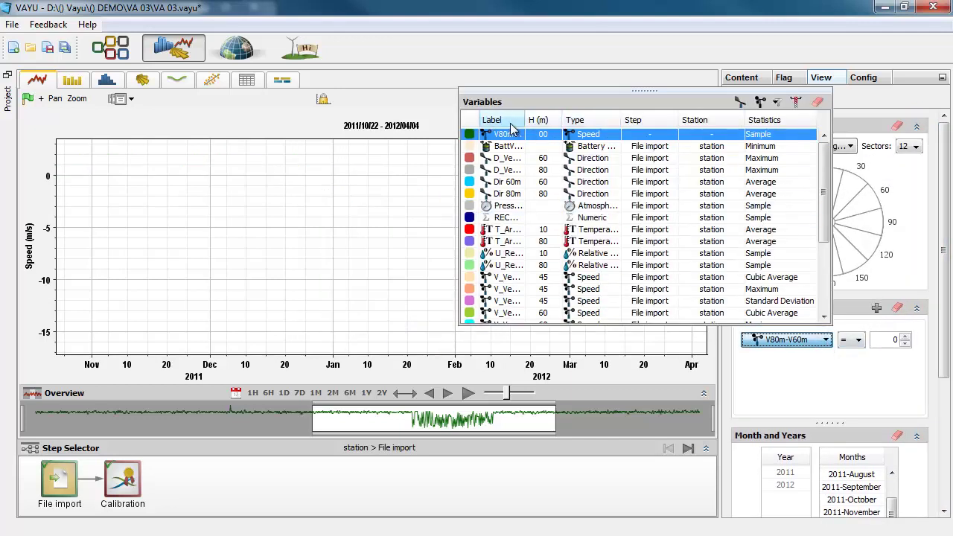
pyautogui.moveTo(527, 120); pyautogui.dragTo(588, 120)
pyautogui.click(573, 134)
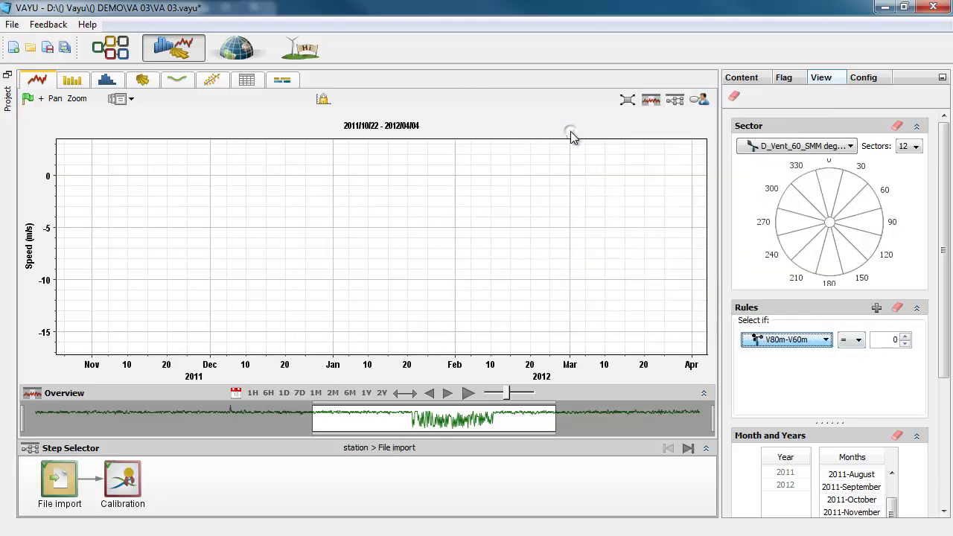
pyautogui.click(849, 339)
pyautogui.click(860, 360)
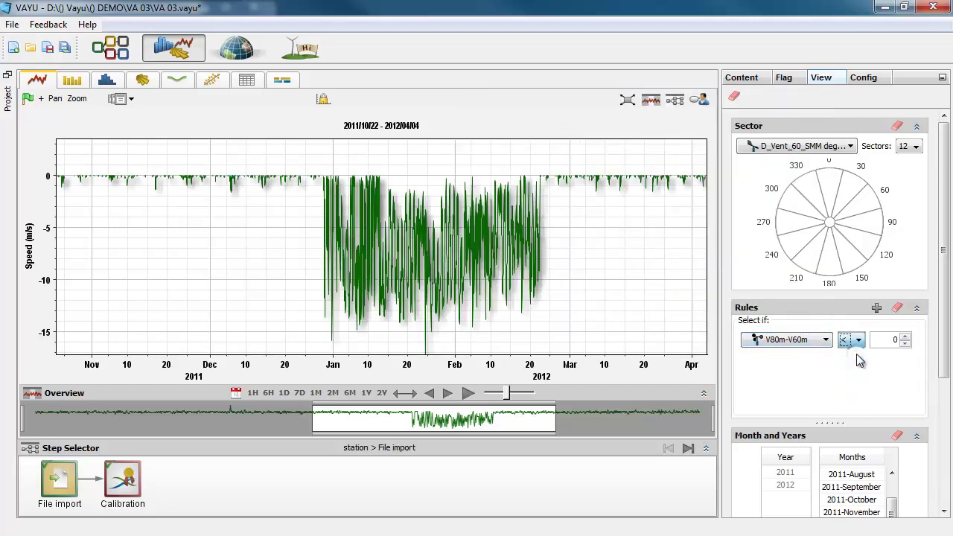
# Lower the threshold of the V80m-V60m rule to -1.3.
pyautogui.click(904, 344)
pyautogui.click(905, 344)
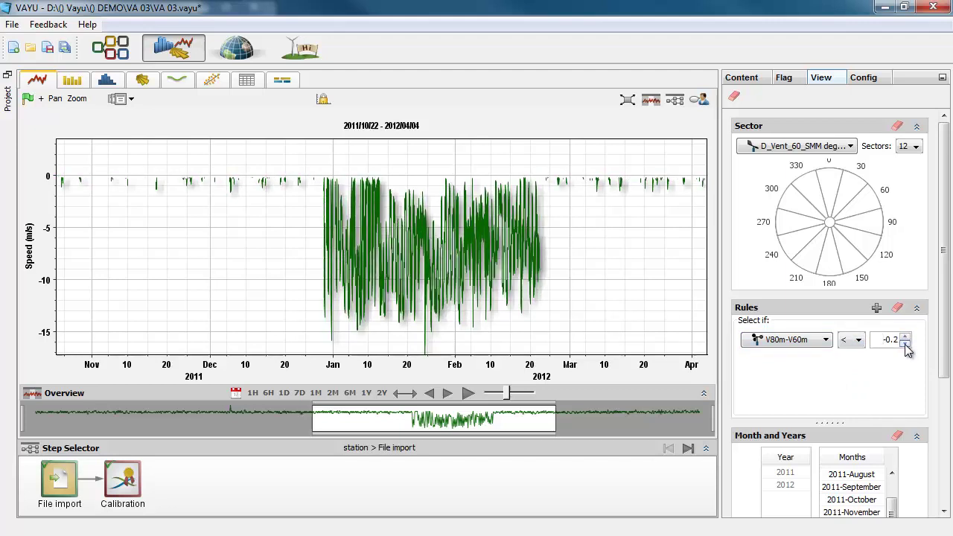
pyautogui.click(904, 344)
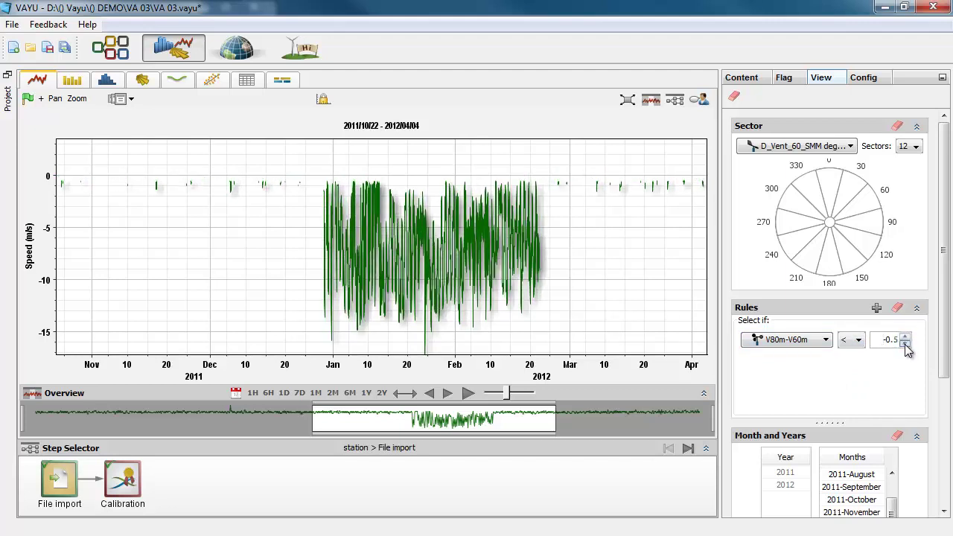
pyautogui.click(905, 344)
pyautogui.click(904, 344)
pyautogui.click(904, 344)
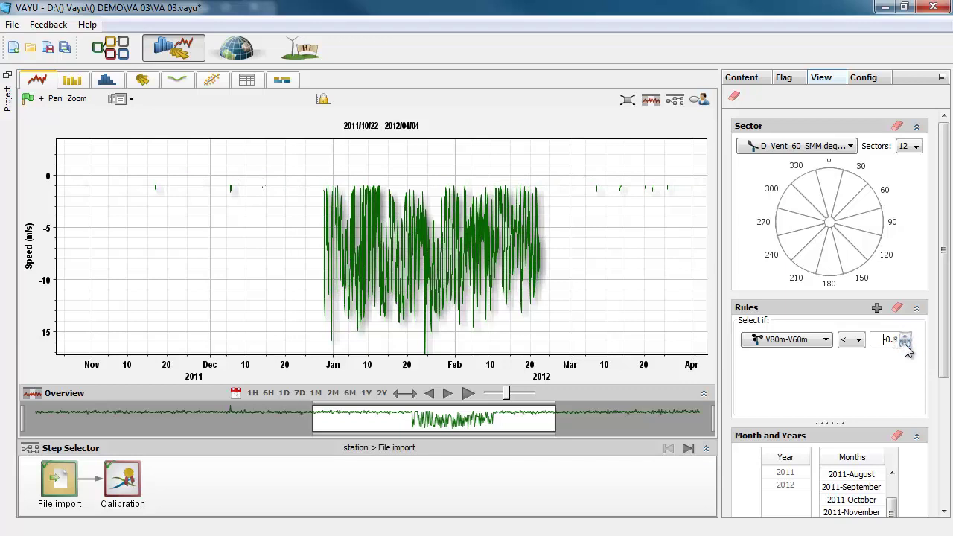
pyautogui.click(904, 343)
pyautogui.click(904, 344)
pyautogui.click(904, 344)
pyautogui.click(904, 344)
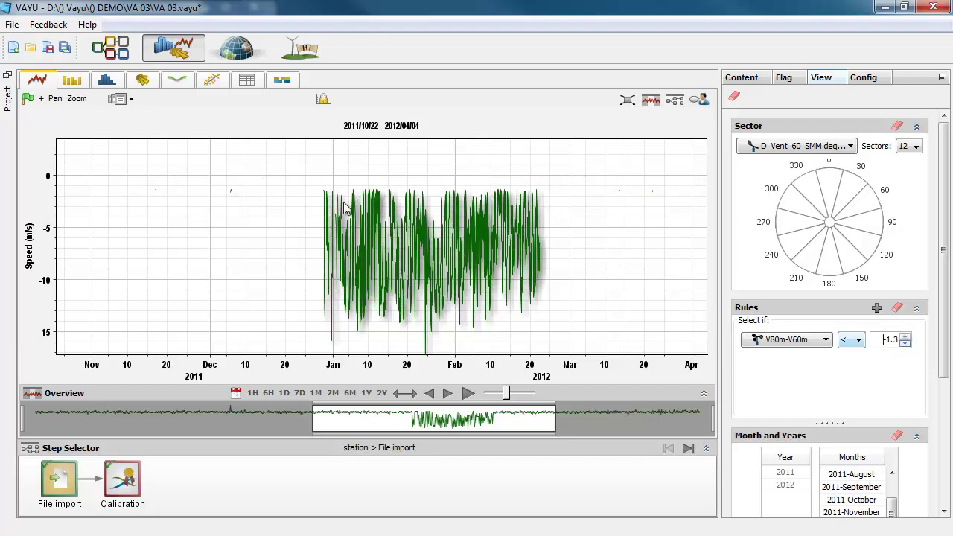
# Flag the Vel 80m data from about 20 December 2011 to 1 March 2012 with a new black flag named Rule Flag.
pyautogui.click(28, 99)
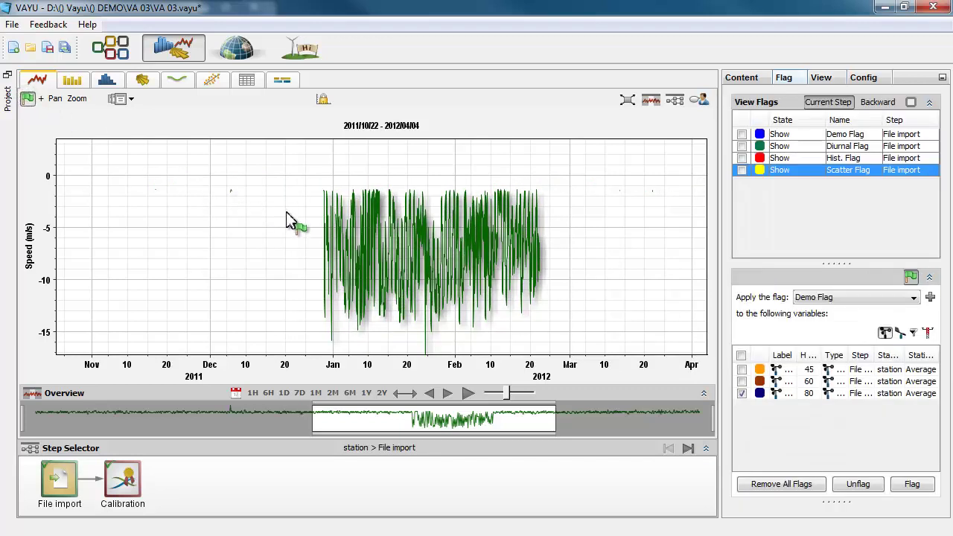
pyautogui.moveTo(285, 221); pyautogui.dragTo(575, 267)
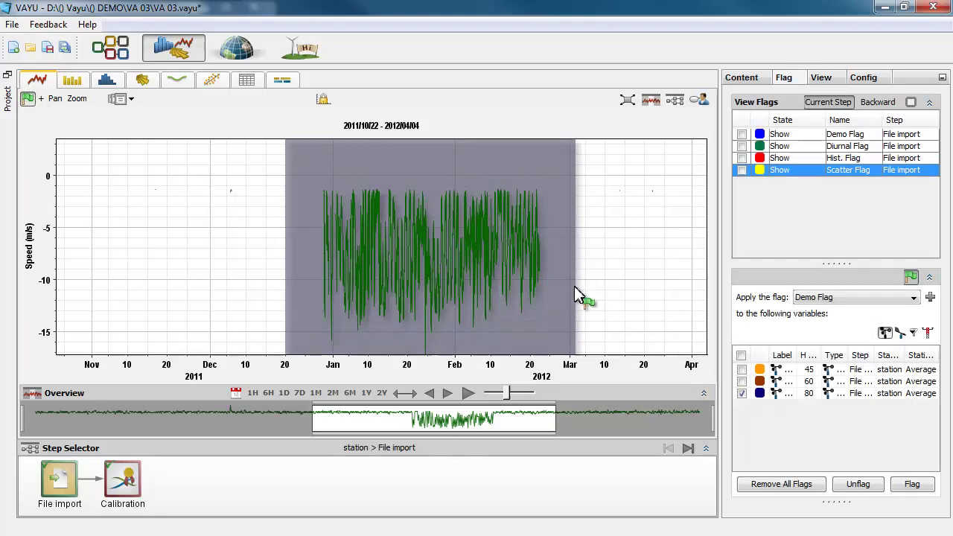
pyautogui.click(931, 298)
pyautogui.write('Rule Flag')
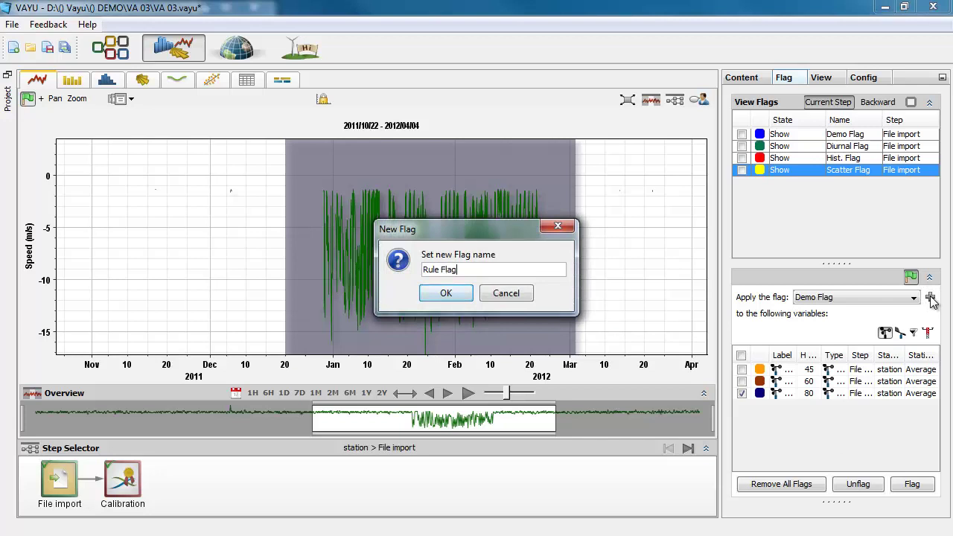
pyautogui.press('Return')
pyautogui.click(912, 485)
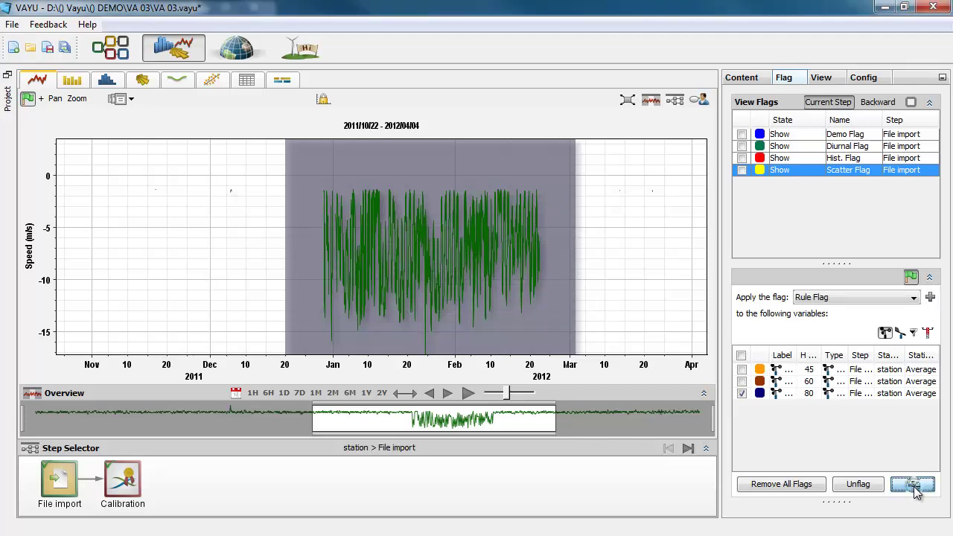
pyautogui.click(759, 170)
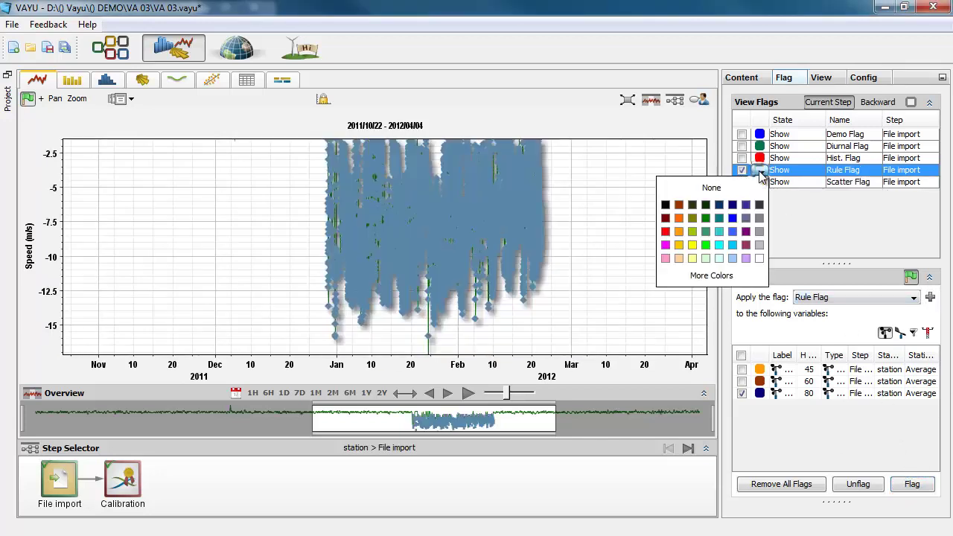
pyautogui.click(674, 217)
# Add Vel 45m, Vel 60m and Vel 80m to the time series and clear all view filters.
pyautogui.click(752, 78)
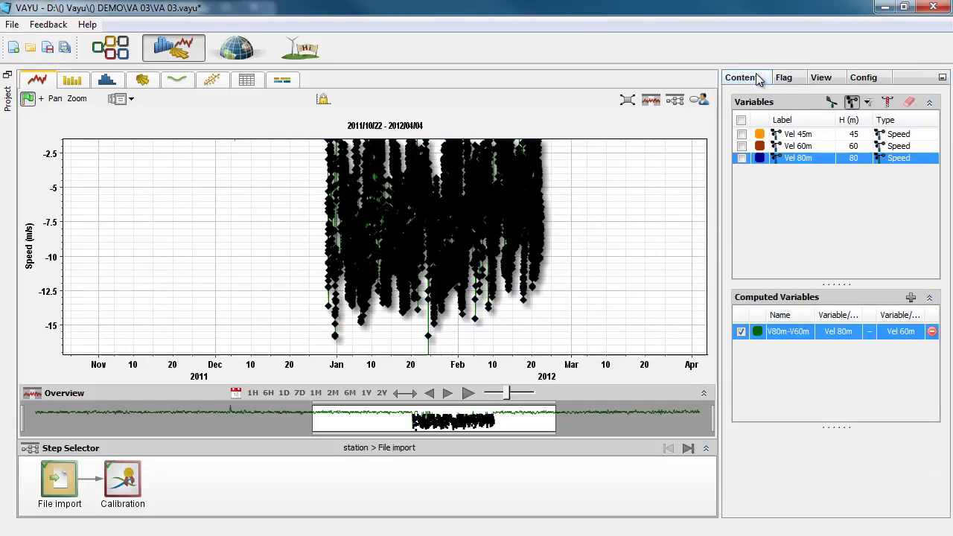
pyautogui.click(742, 134)
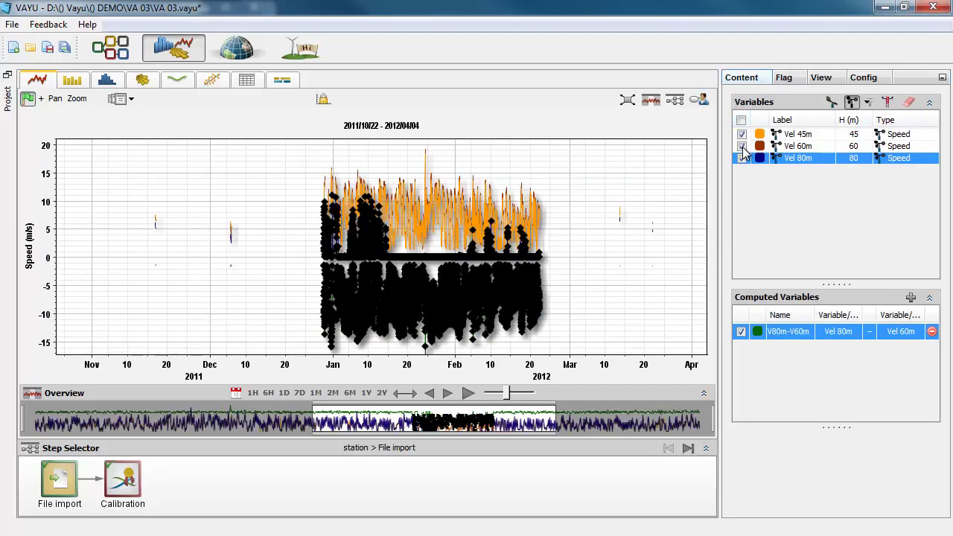
pyautogui.click(822, 77)
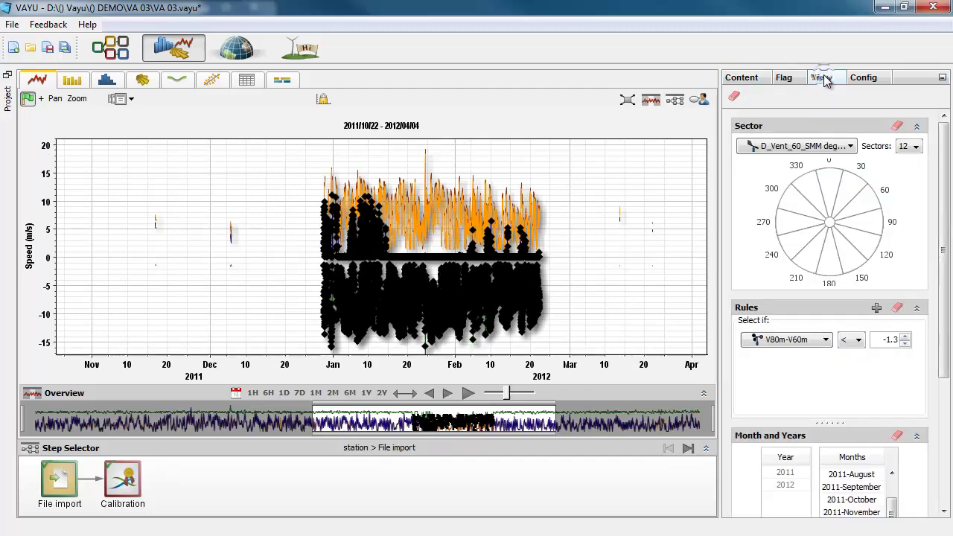
pyautogui.click(735, 97)
# Remove V80m-V60m from the plot and set the Rule Flag's state to Hide.
pyautogui.click(745, 78)
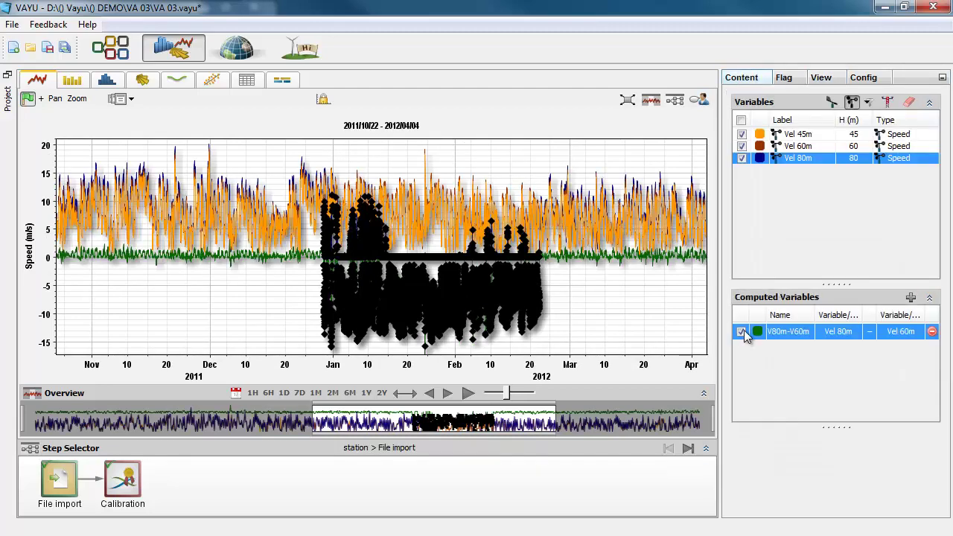
pyautogui.click(741, 331)
pyautogui.scroll(2, 362, 319)
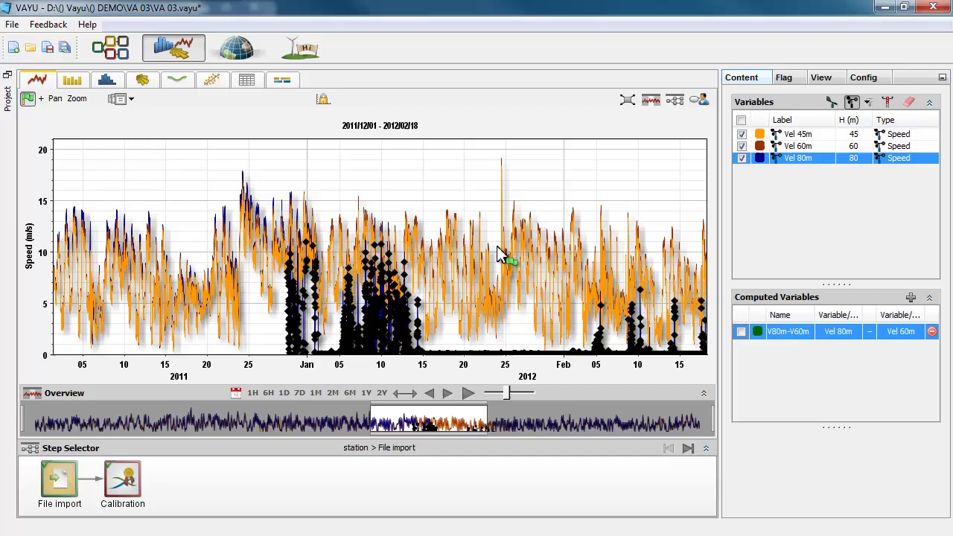
pyautogui.click(784, 78)
pyautogui.click(797, 171)
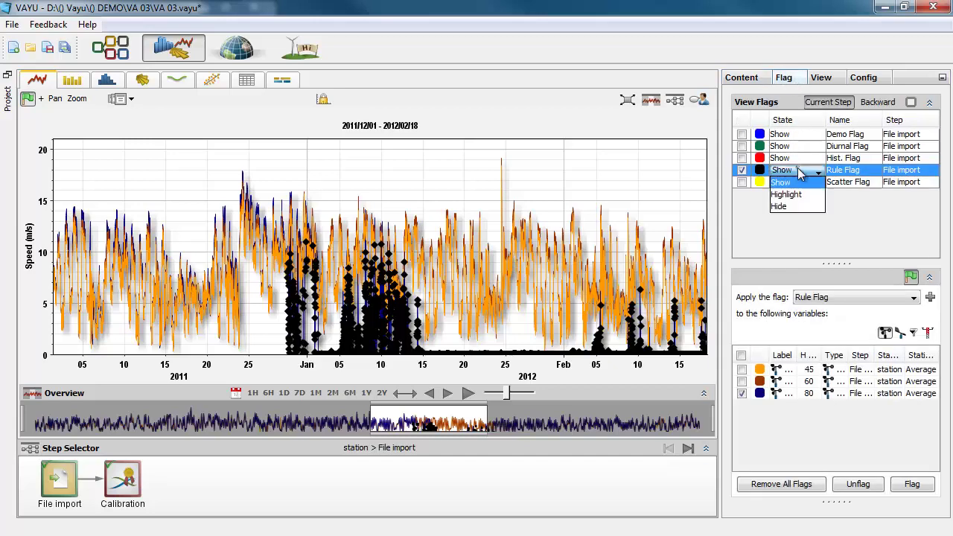
pyautogui.click(788, 211)
# Zoom into early January 2012 and play the time series forward, stopping at 2012/01/10 - 2012/01/22.
pyautogui.click(77, 98)
pyautogui.moveTo(309, 283); pyautogui.dragTo(408, 283)
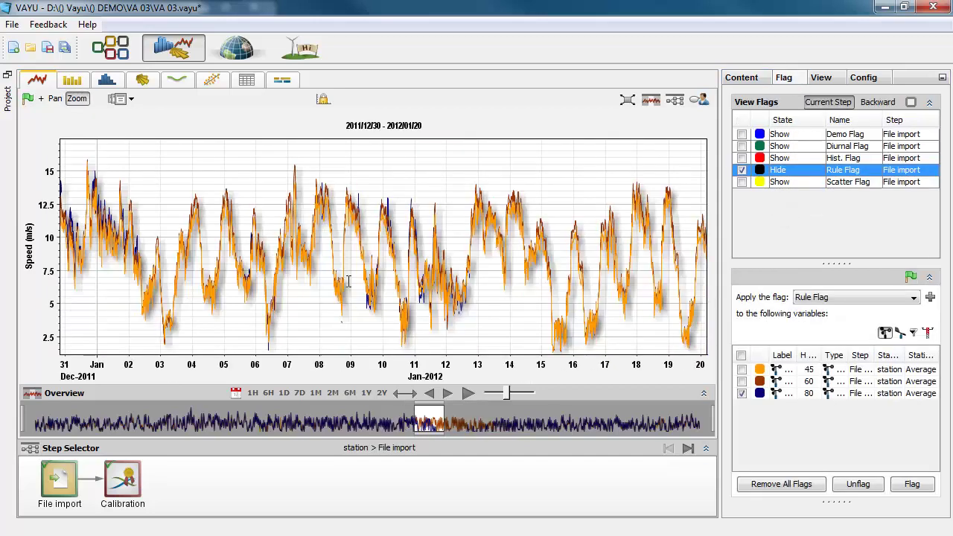
pyautogui.click(468, 393)
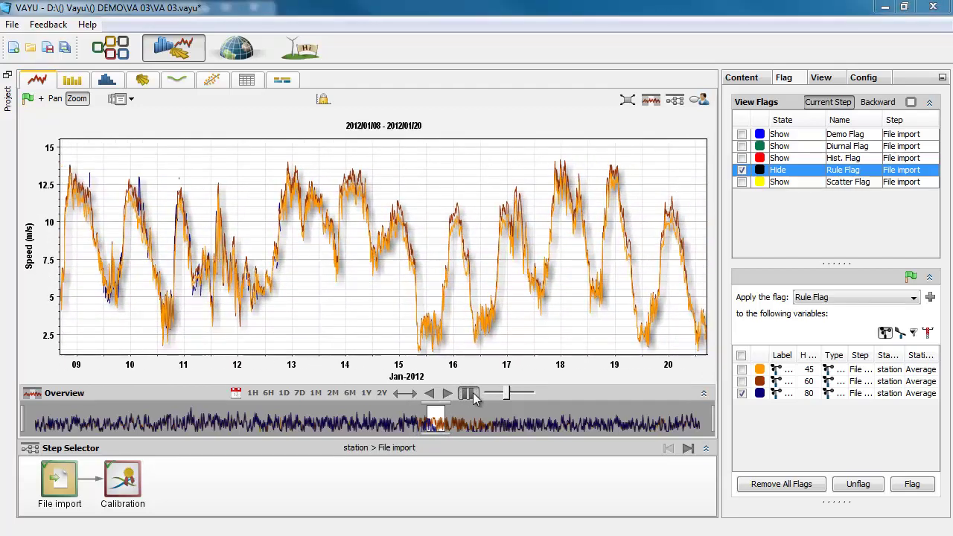
pyautogui.click(470, 393)
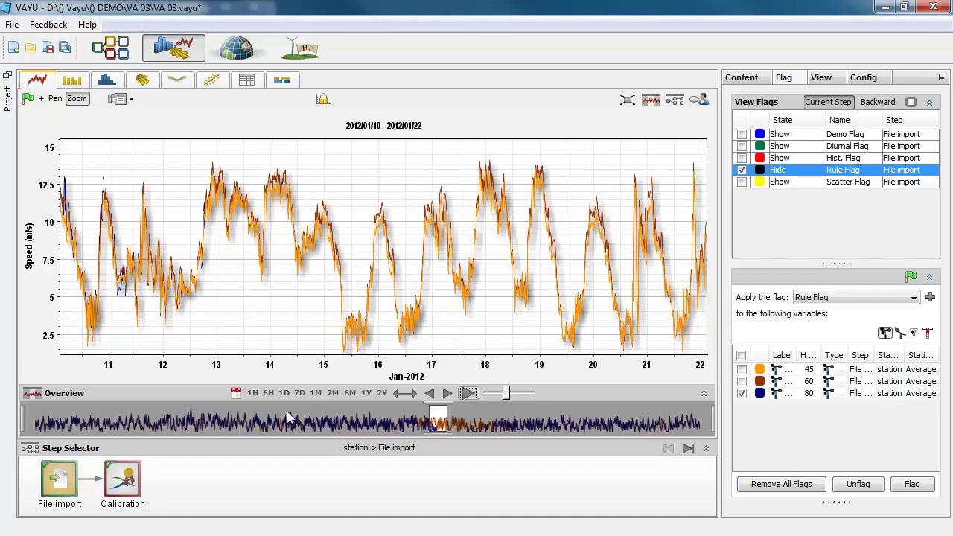
# Switch the chart to the Calibration step and include the flags from the preceding File import step.
pyautogui.click(126, 481)
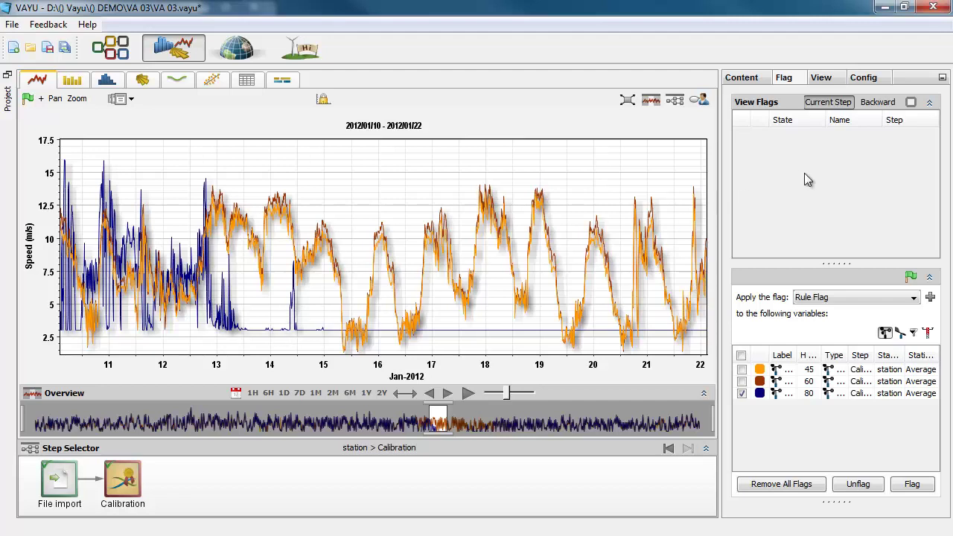
pyautogui.click(878, 102)
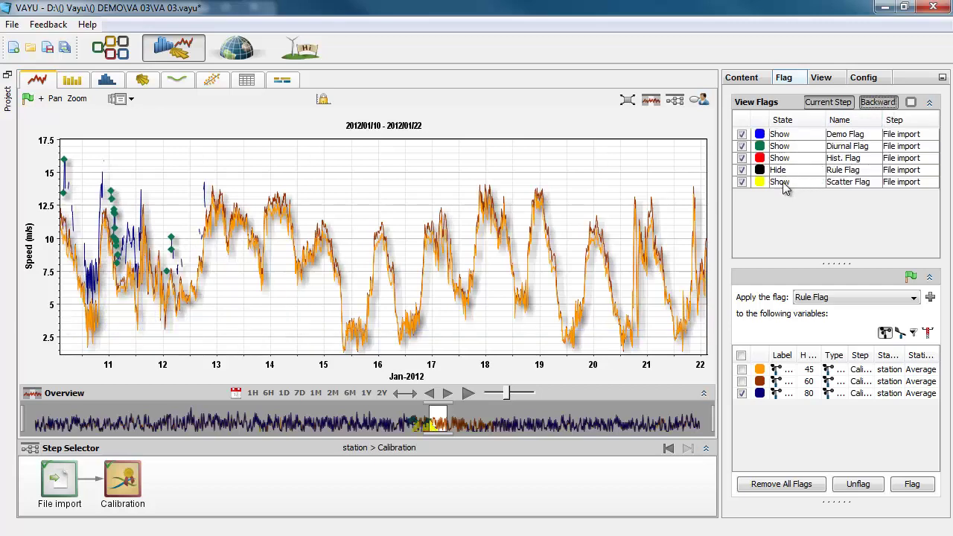
pyautogui.scroll(-3, 594, 273)
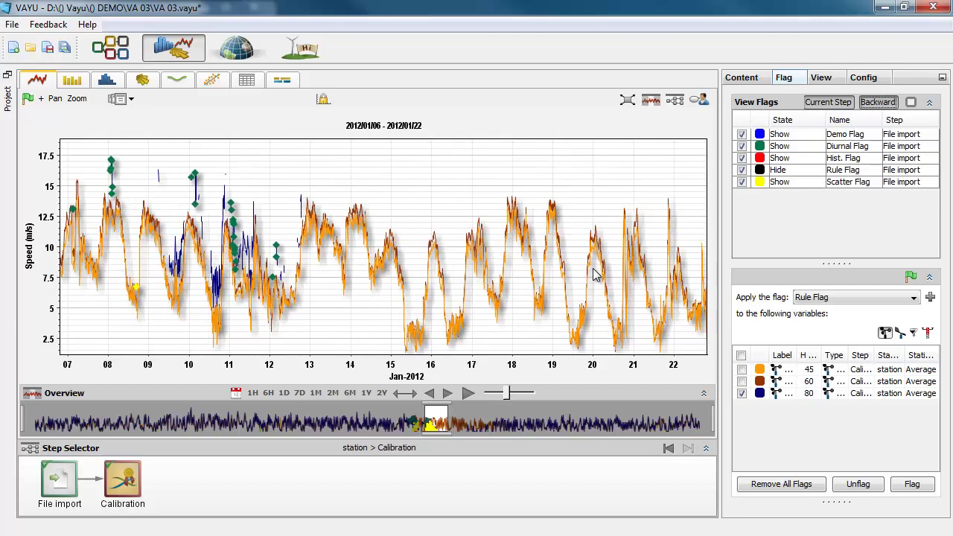
# Turn off the Demo, Diurnal, Hist. and Scatter flags, keeping only the Rule Flag active.
pyautogui.click(741, 134)
pyautogui.click(742, 146)
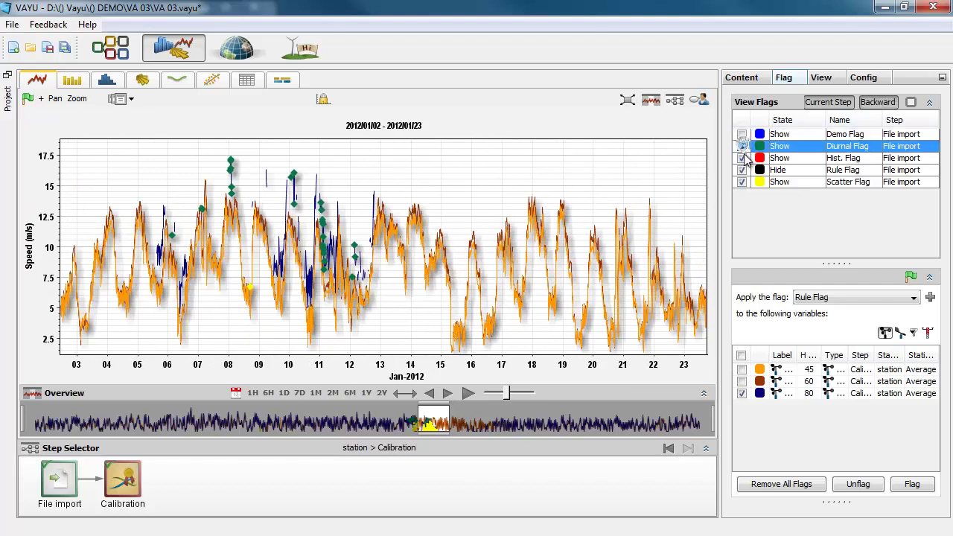
pyautogui.click(741, 158)
pyautogui.click(742, 181)
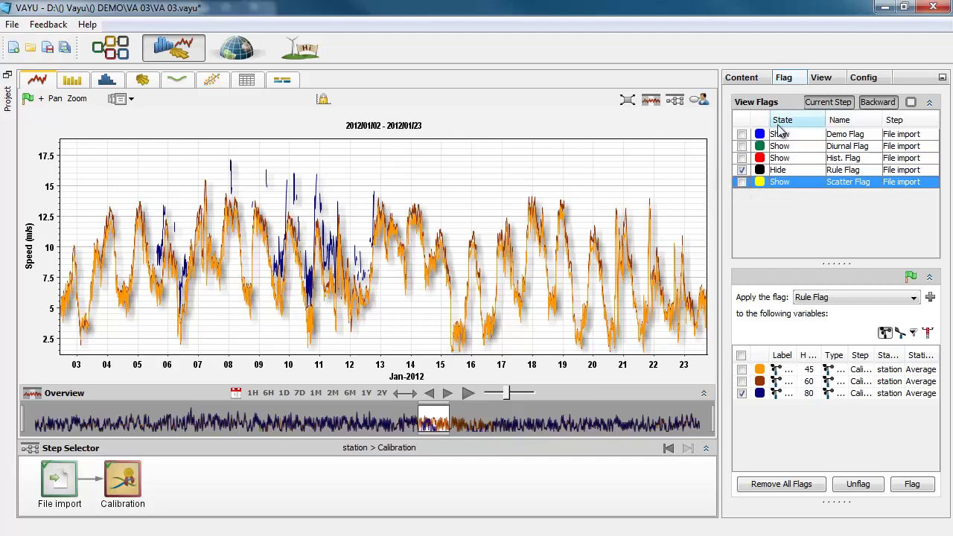
# Apply the preset chart configuration with a black background and gradient area fill to the time series.
pyautogui.click(863, 78)
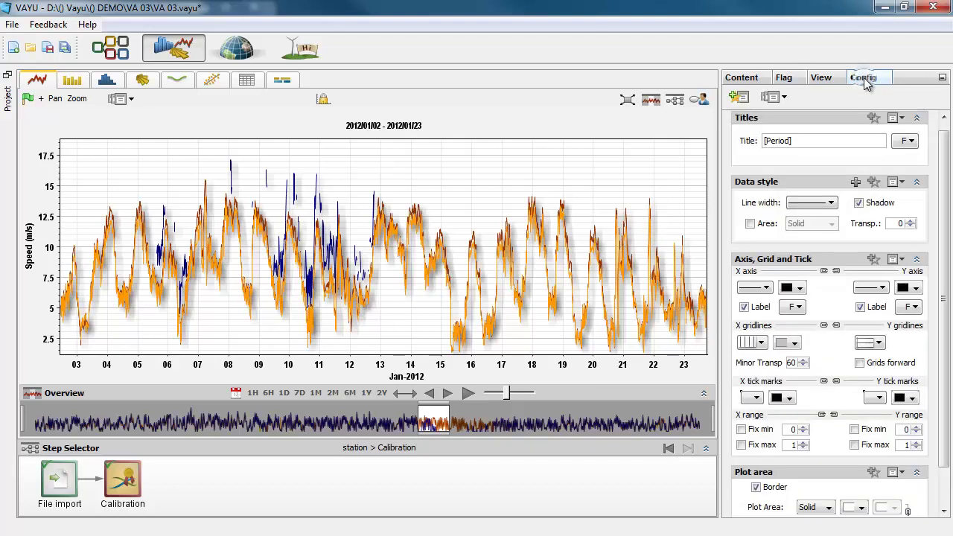
pyautogui.click(776, 97)
pyautogui.click(719, 137)
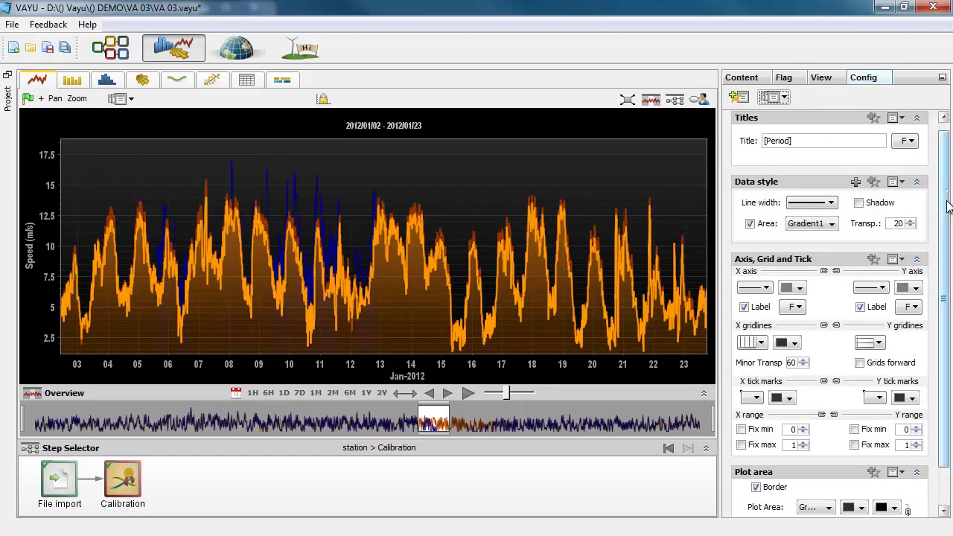
# Set the chart's plot area and outer background to solid white fills.
pyautogui.scroll(-1, 931, 184)
pyautogui.click(819, 464)
pyautogui.click(816, 479)
pyautogui.click(855, 465)
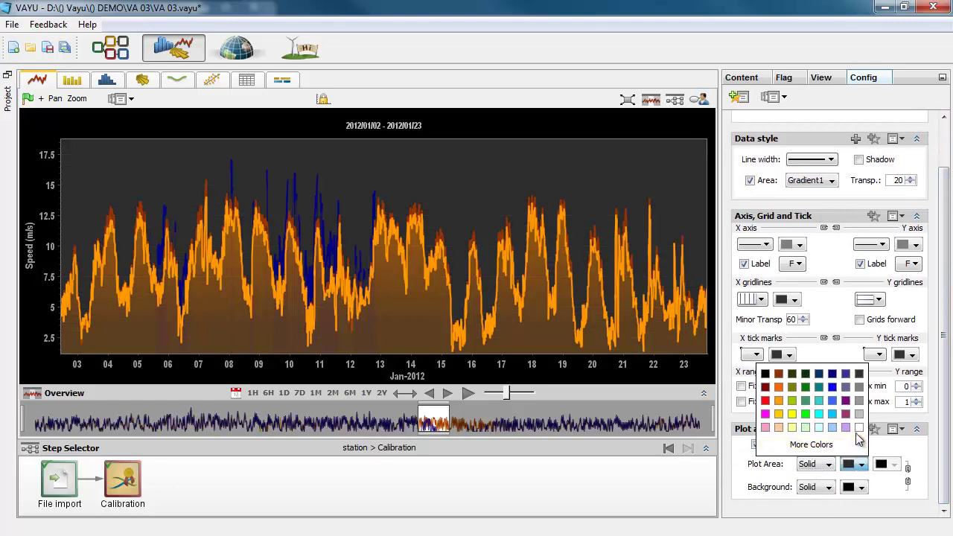
pyautogui.click(860, 424)
pyautogui.click(856, 487)
pyautogui.click(859, 450)
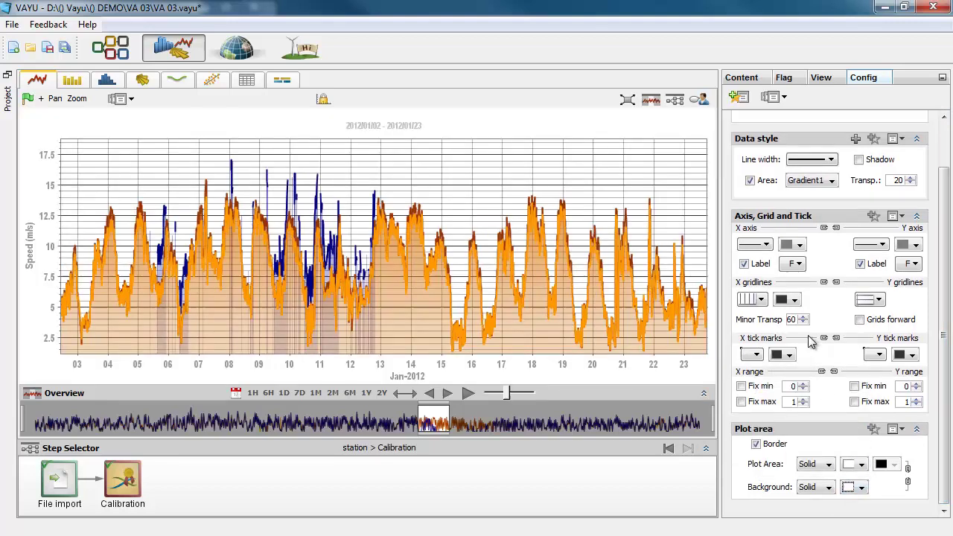
# Recolour the chart gridlines light gray and the axis labels dark blue.
pyautogui.click(789, 299)
pyautogui.click(796, 382)
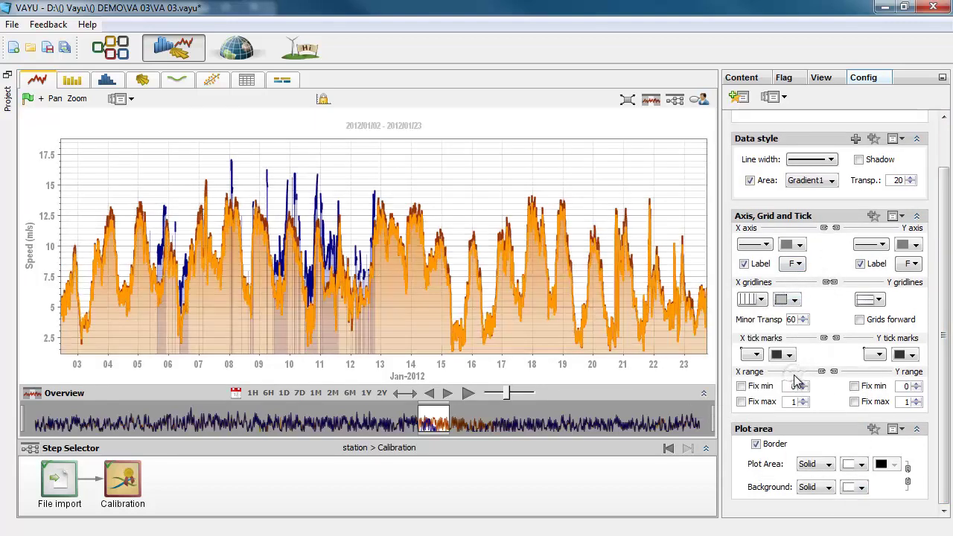
pyautogui.click(792, 263)
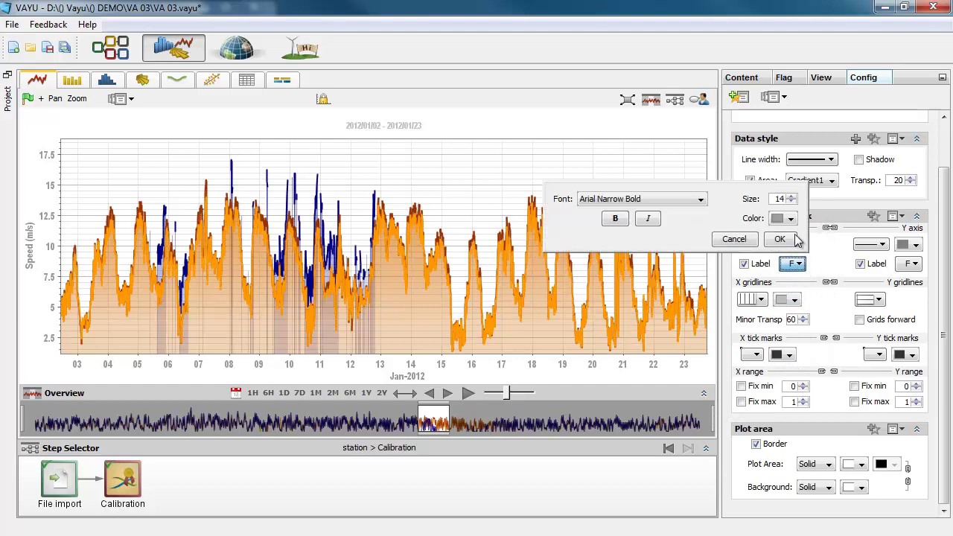
pyautogui.click(791, 218)
pyautogui.click(750, 257)
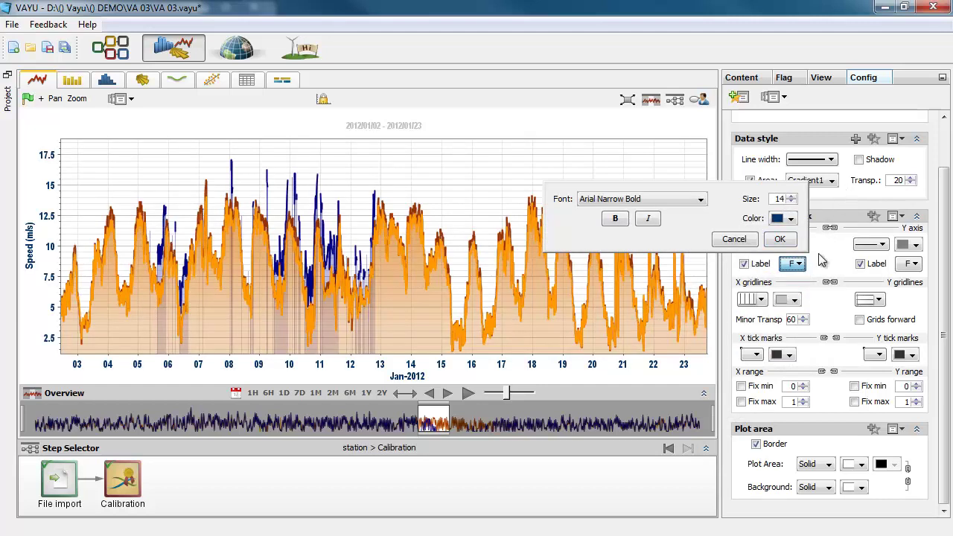
# Make the chart title text dark blue and slightly larger.
pyautogui.scroll(3, 935, 208)
pyautogui.click(904, 149)
pyautogui.click(903, 195)
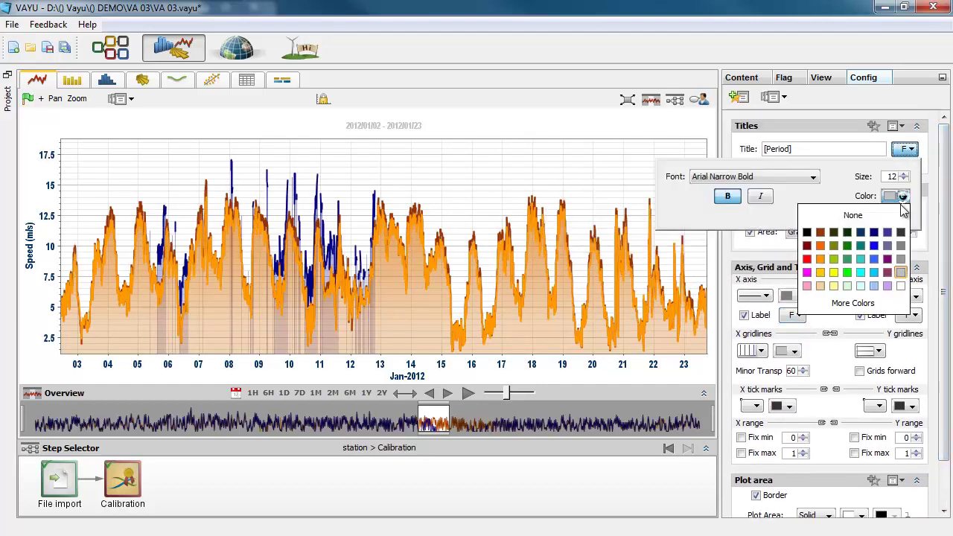
pyautogui.click(874, 233)
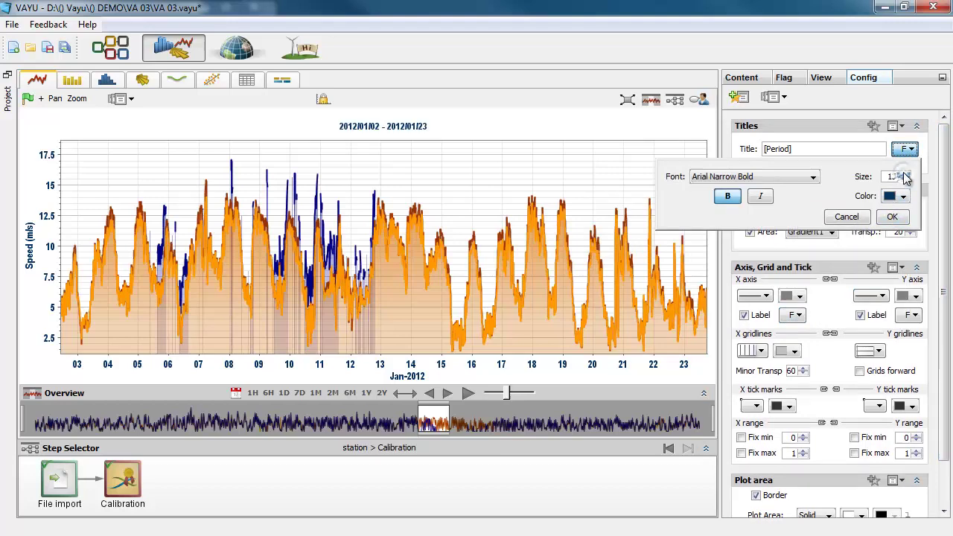
pyautogui.click(891, 216)
# Save the current chart configuration as a preset template named "My St".
pyautogui.click(739, 97)
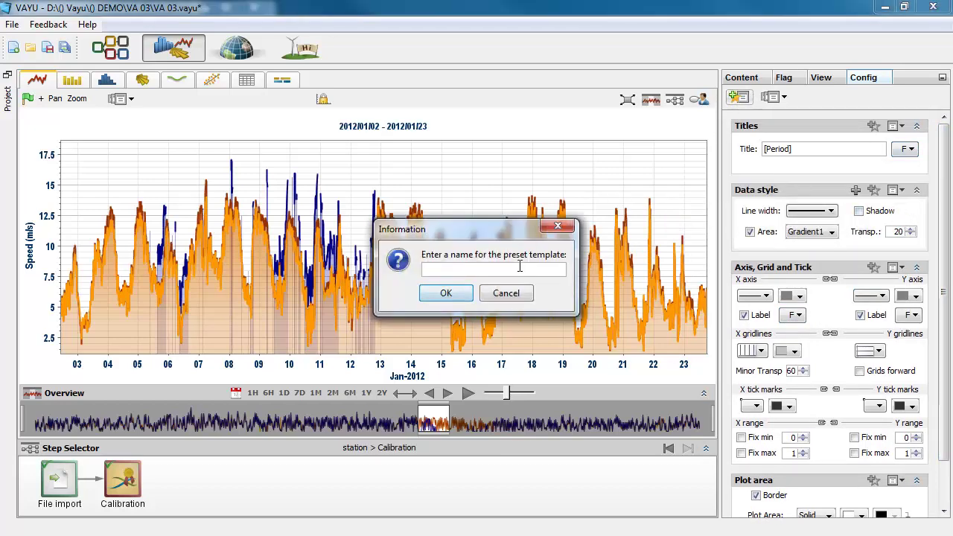
pyautogui.write('My St')
pyautogui.press('Return')
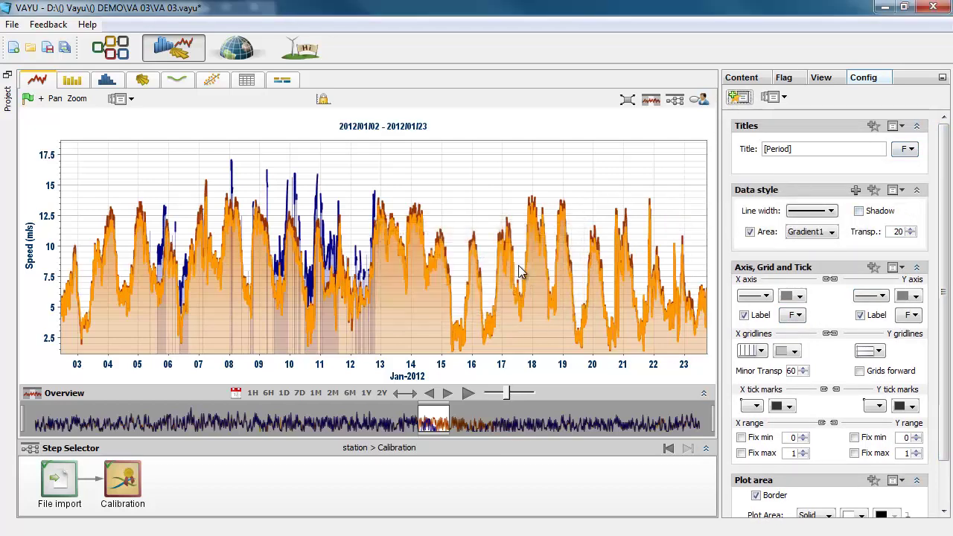
# Load the VA 07 station into the project from its mast marker on the map.
pyautogui.click(7, 75)
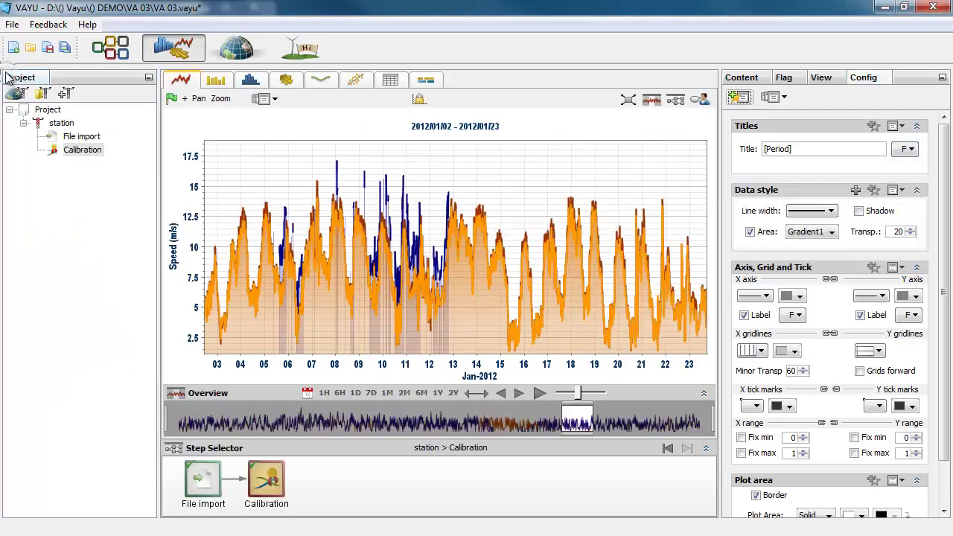
pyautogui.click(242, 50)
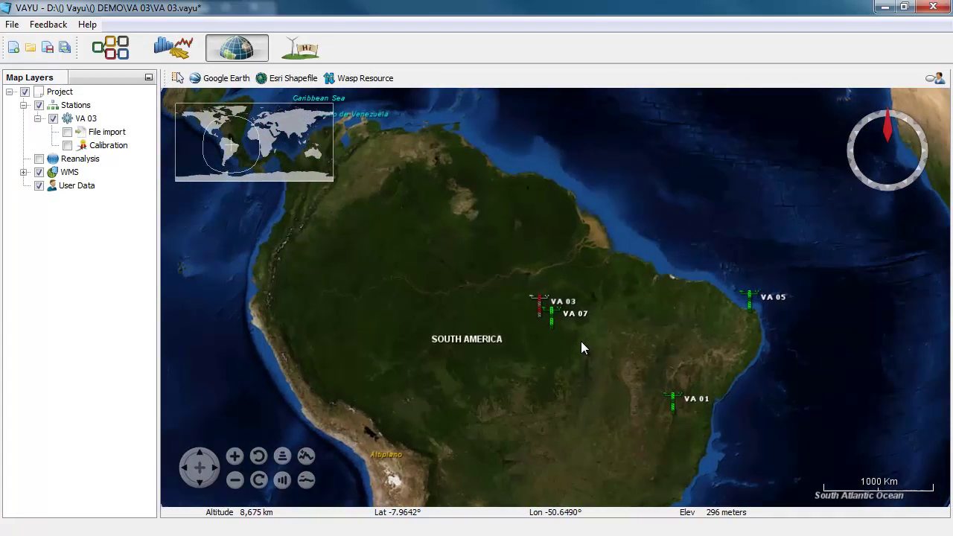
pyautogui.doubleClick(552, 311)
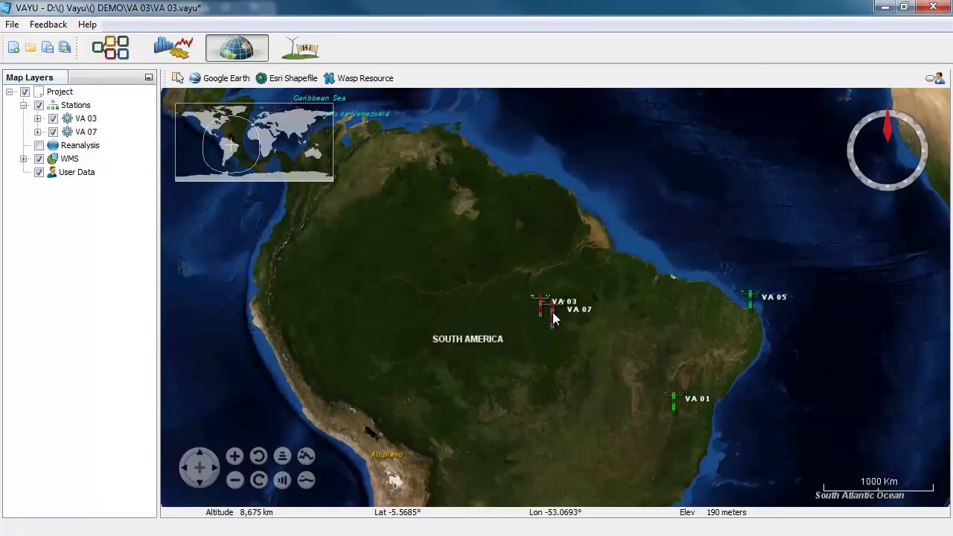
# Add Vel 45m, Vel 60m and Vel 80m from VA 07 - Raw Data to the VA 03 file import time series.
pyautogui.click(174, 47)
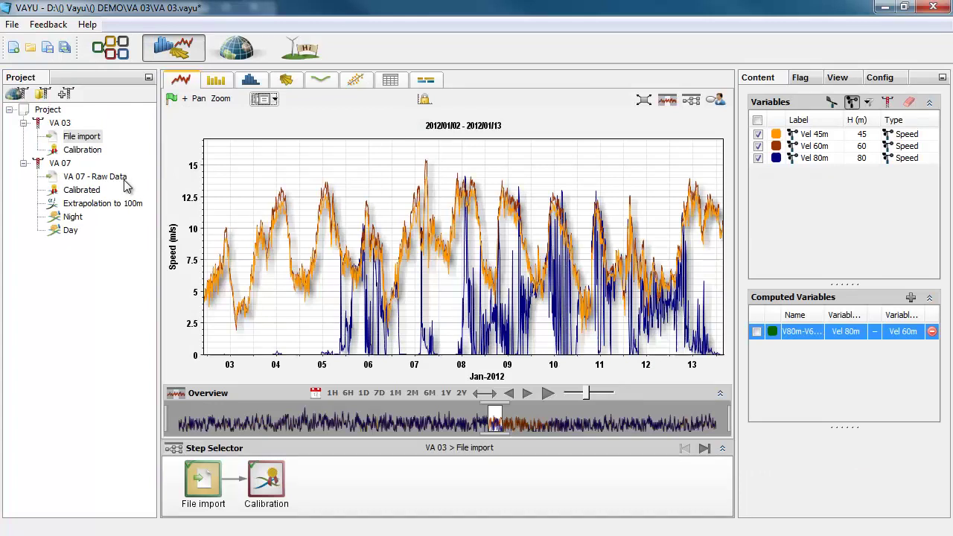
pyautogui.click(97, 180)
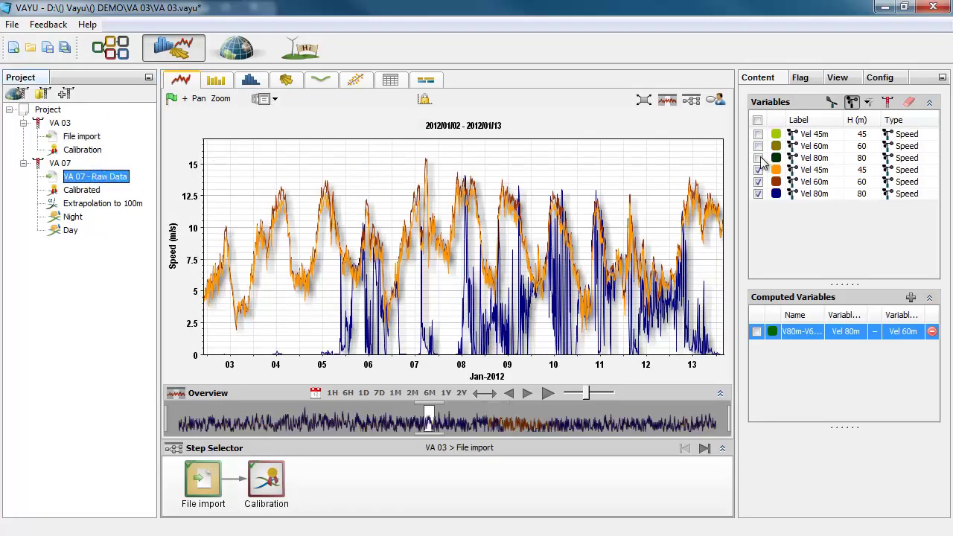
pyautogui.click(758, 158)
pyautogui.click(758, 146)
pyautogui.click(757, 134)
# Zoom the combined VA 03 and VA 07 time series into early January 2012 and play it forward briefly.
pyautogui.scroll(2, 297, 250)
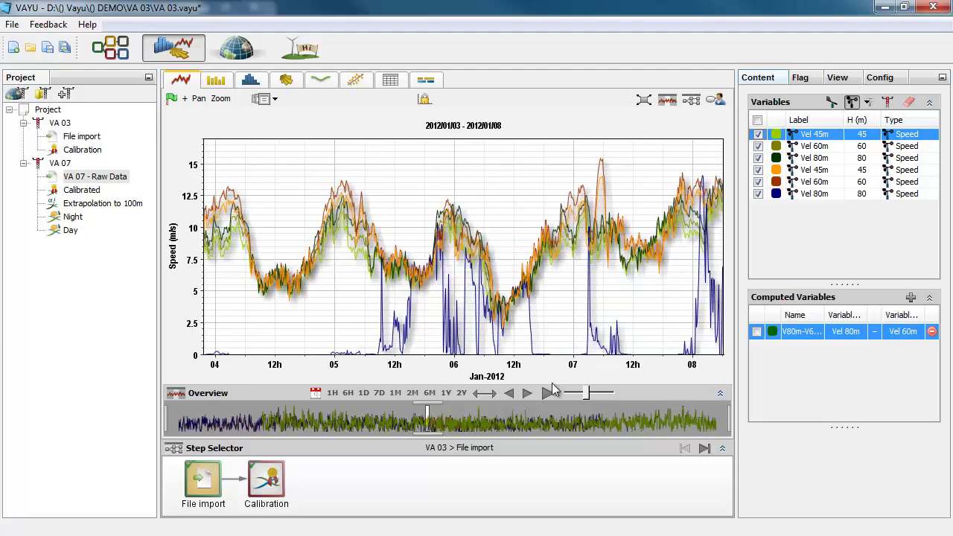
pyautogui.click(545, 392)
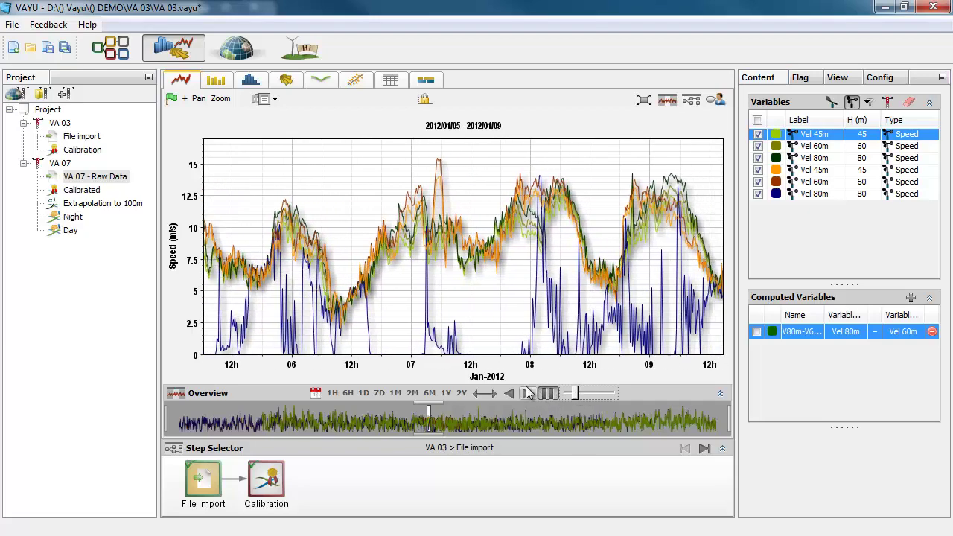
pyautogui.click(547, 392)
# Add a Delete Data step after Calibration in the VA 03 process that removes Rule Flag periods from Vel 80m only.
pyautogui.click(121, 49)
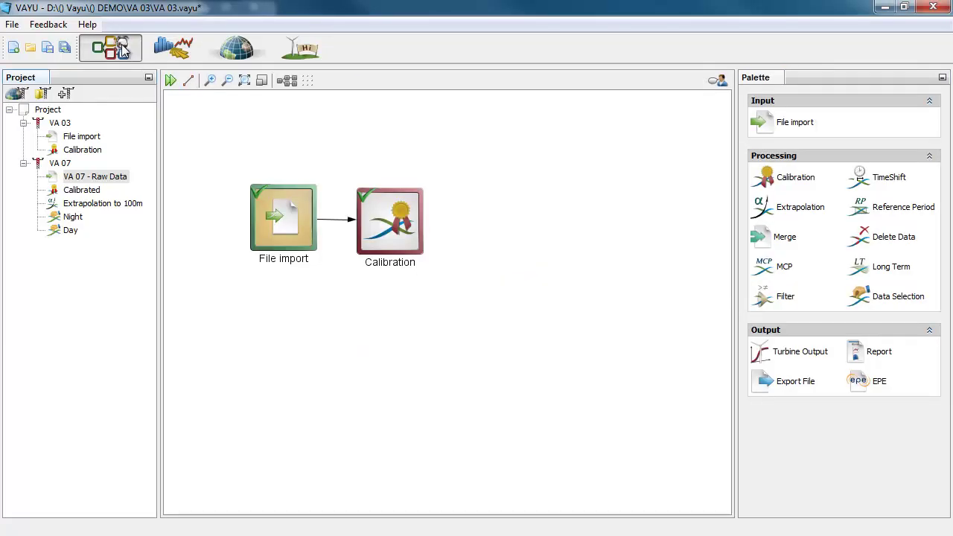
pyautogui.moveTo(890, 238); pyautogui.dragTo(442, 197)
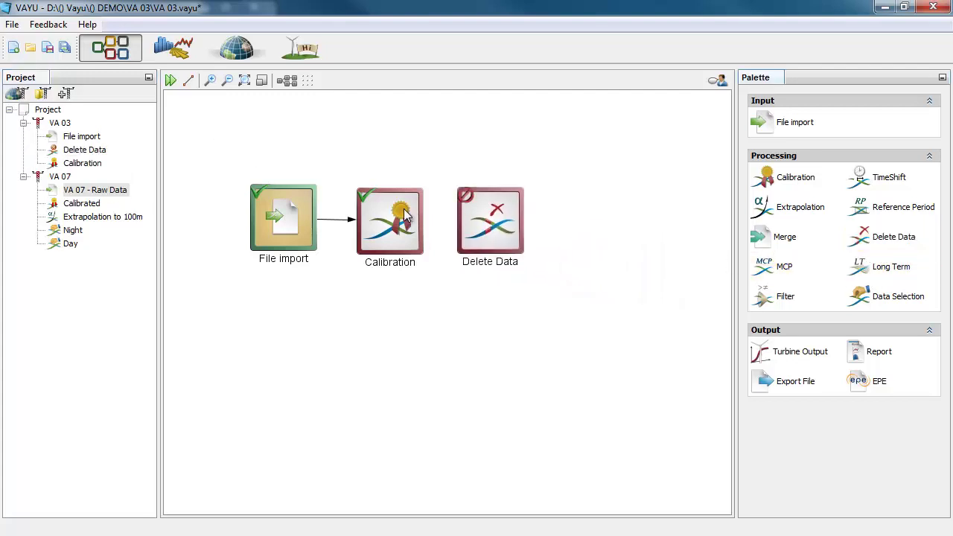
pyautogui.doubleClick(490, 227)
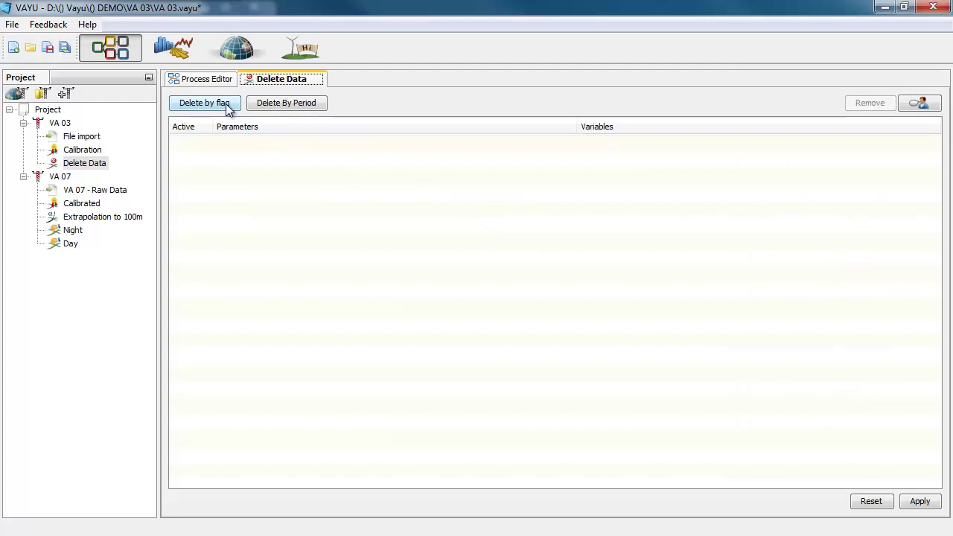
pyautogui.click(225, 103)
pyautogui.click(183, 225)
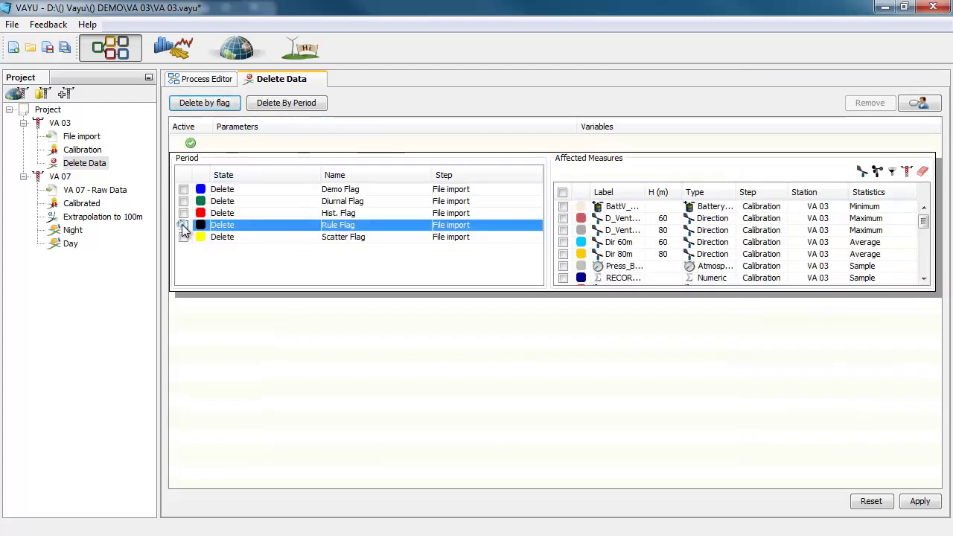
pyautogui.click(877, 173)
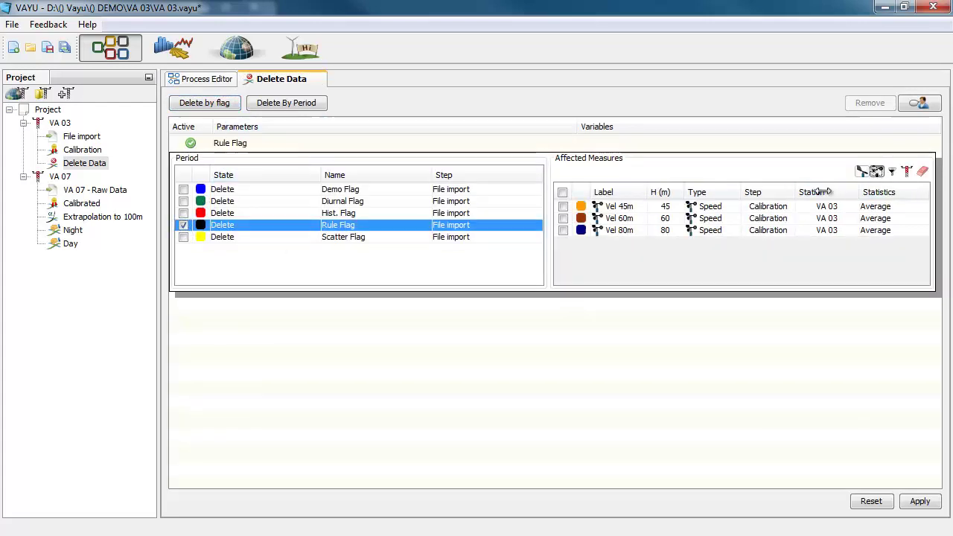
pyautogui.click(562, 230)
pyautogui.click(920, 501)
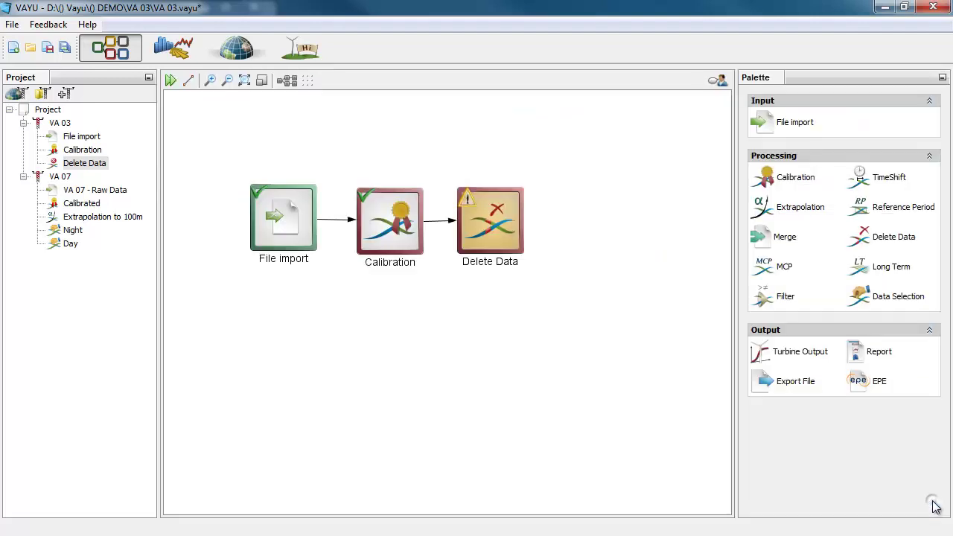
# Rename the Delete Data step as "Cleaned Data" and connect an Export File step after it.
pyautogui.rightClick(493, 222)
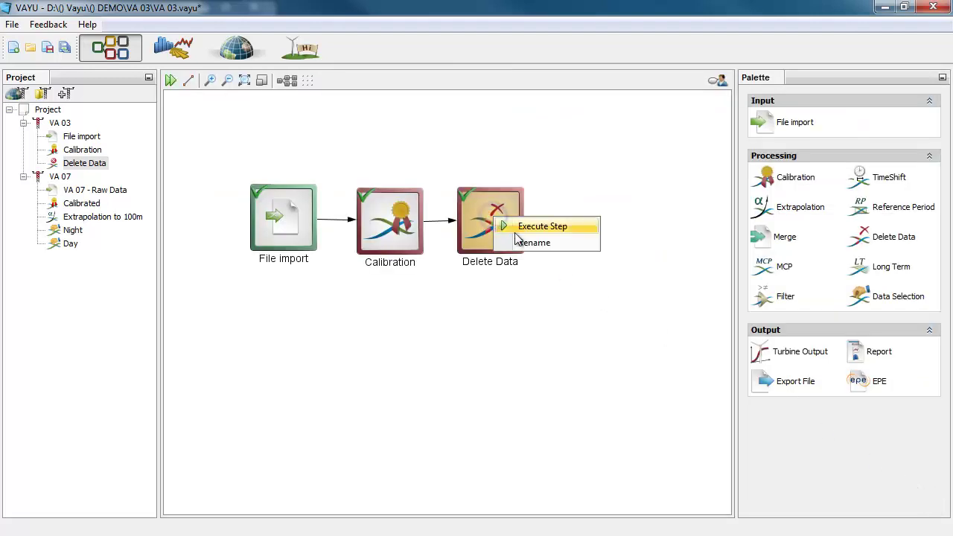
pyautogui.click(525, 243)
pyautogui.write('Cleaned Data')
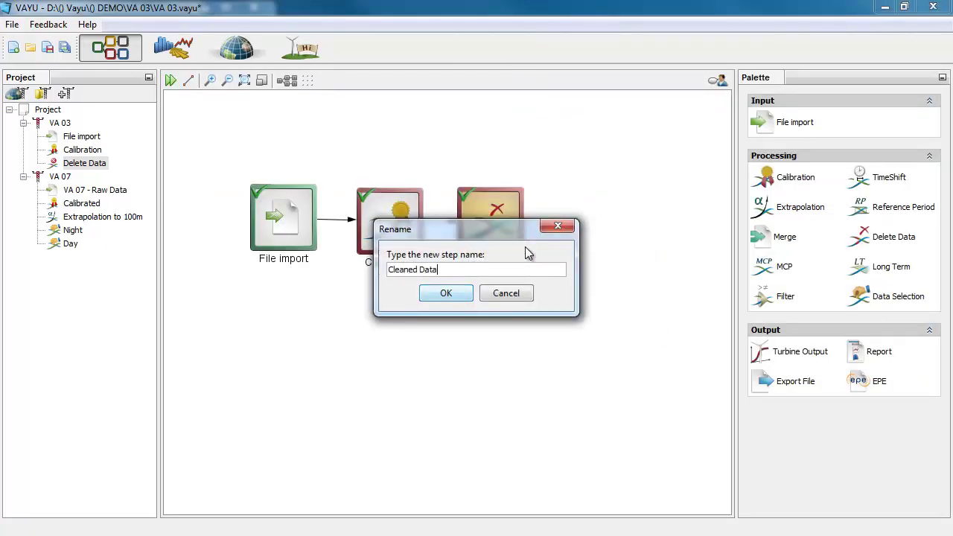
pyautogui.press('Return')
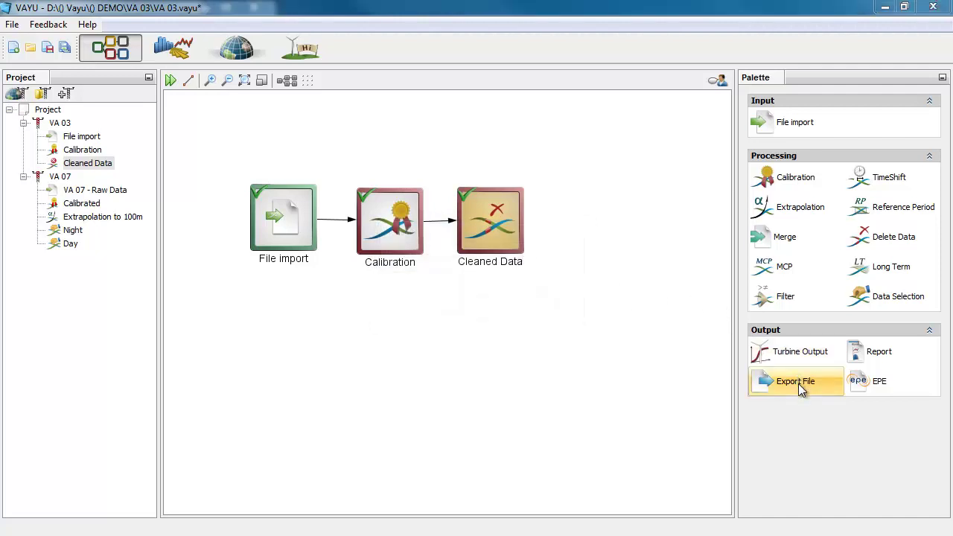
pyautogui.moveTo(798, 384); pyautogui.dragTo(666, 298)
pyautogui.moveTo(584, 195); pyautogui.dragTo(606, 237)
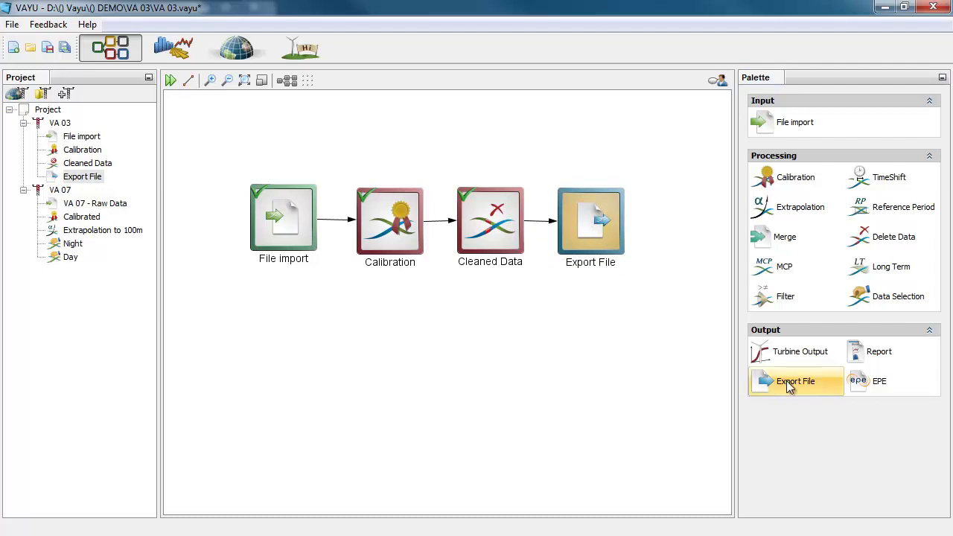
pyautogui.moveTo(792, 383); pyautogui.dragTo(387, 264)
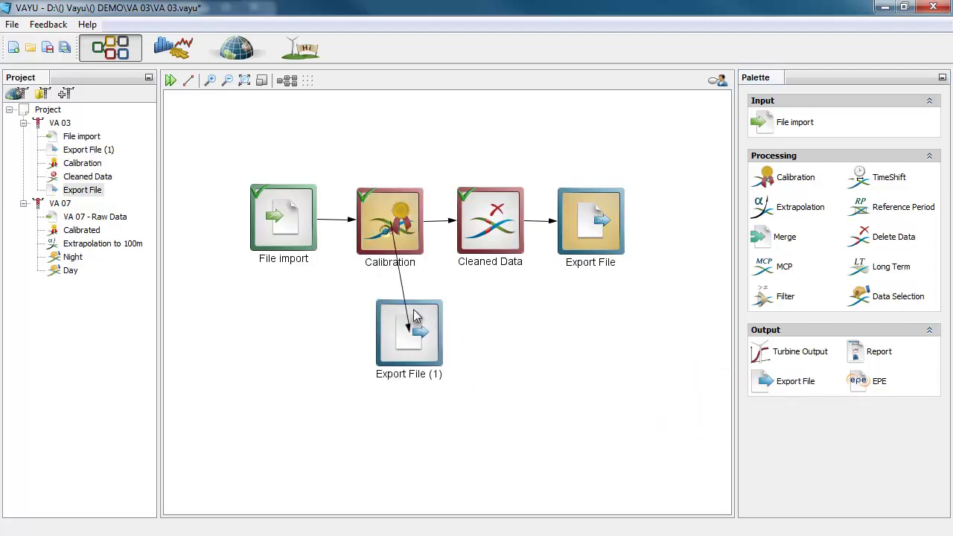
pyautogui.moveTo(414, 319); pyautogui.dragTo(398, 343)
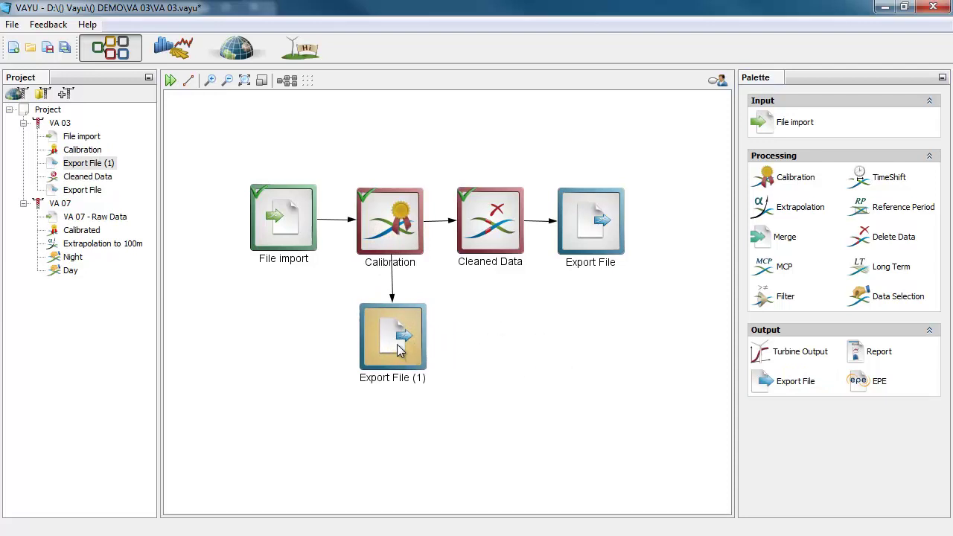
pyautogui.moveTo(400, 349)
pyautogui.press('Delete')
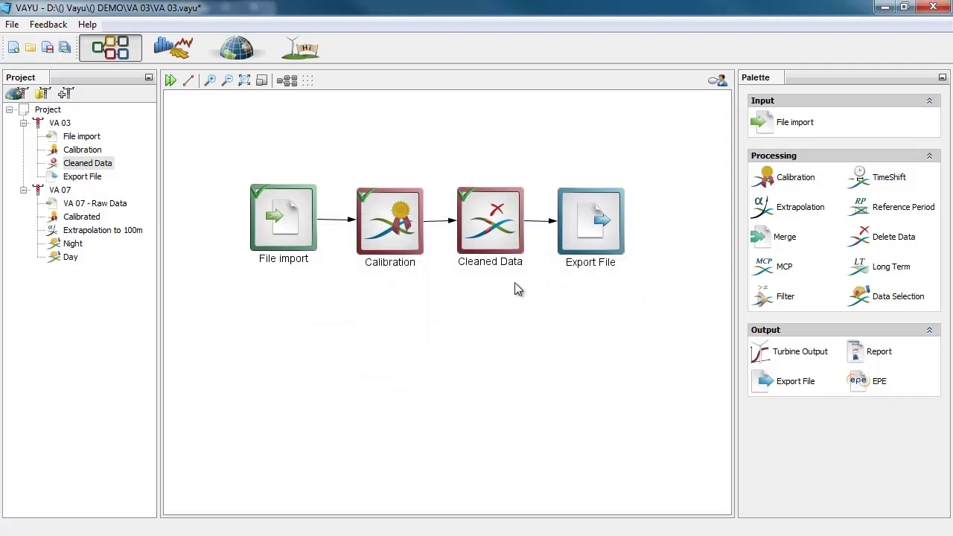
# Move the Cleaned Data and Export File steps together to a row above Calibration.
pyautogui.click(503, 245)
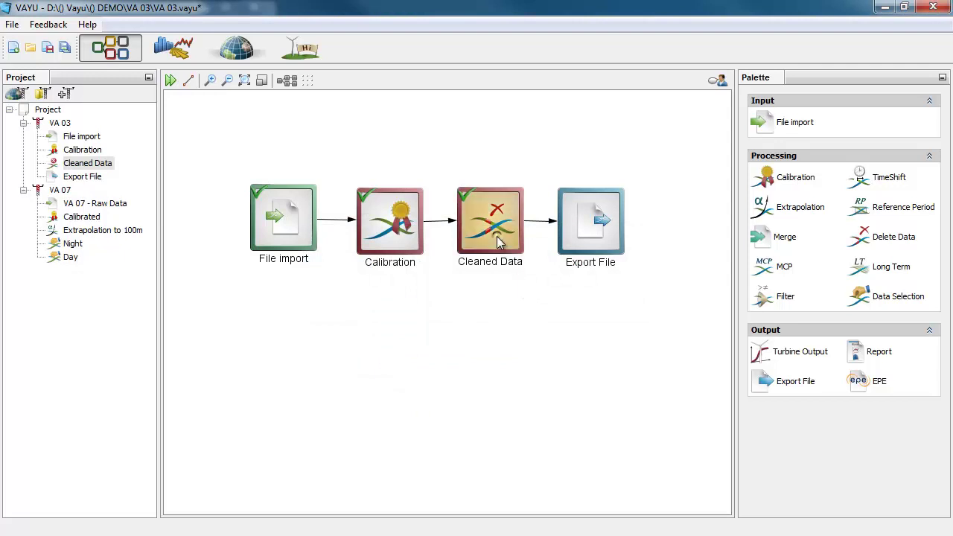
pyautogui.click(503, 308)
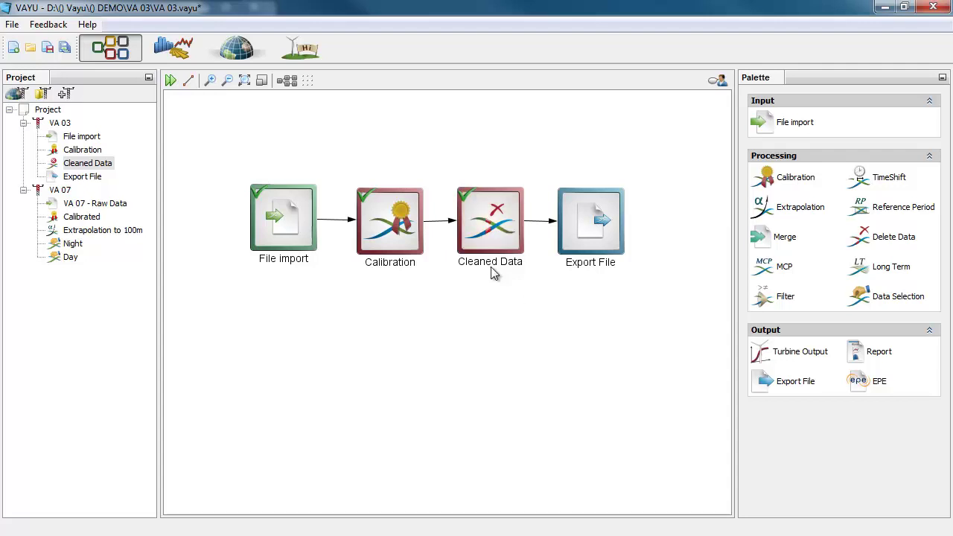
pyautogui.moveTo(470, 277); pyautogui.dragTo(529, 212)
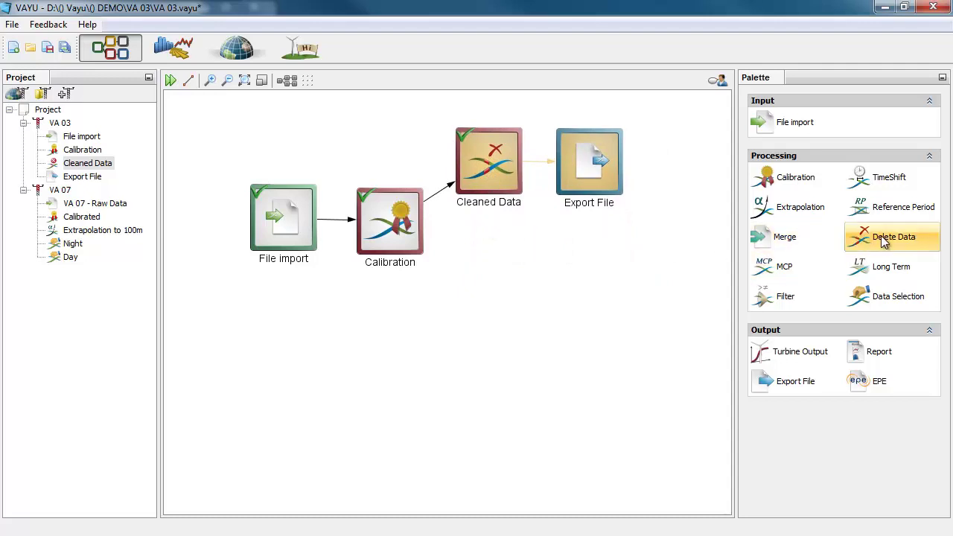
# Branch a second Delete Data step with a delete-by-flag rule off Calibration, and connect an Export File step after it.
pyautogui.moveTo(884, 242); pyautogui.dragTo(495, 292)
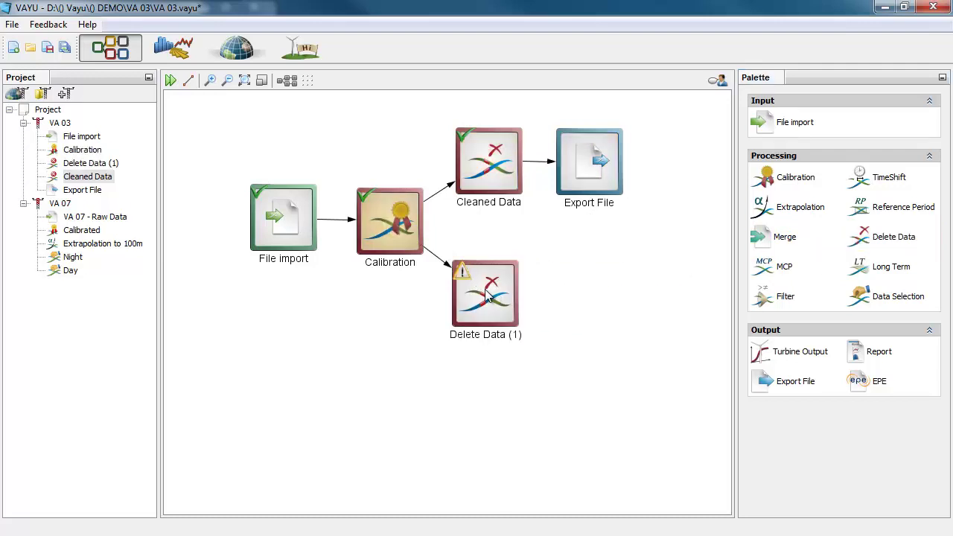
pyautogui.doubleClick(484, 292)
pyautogui.click(210, 106)
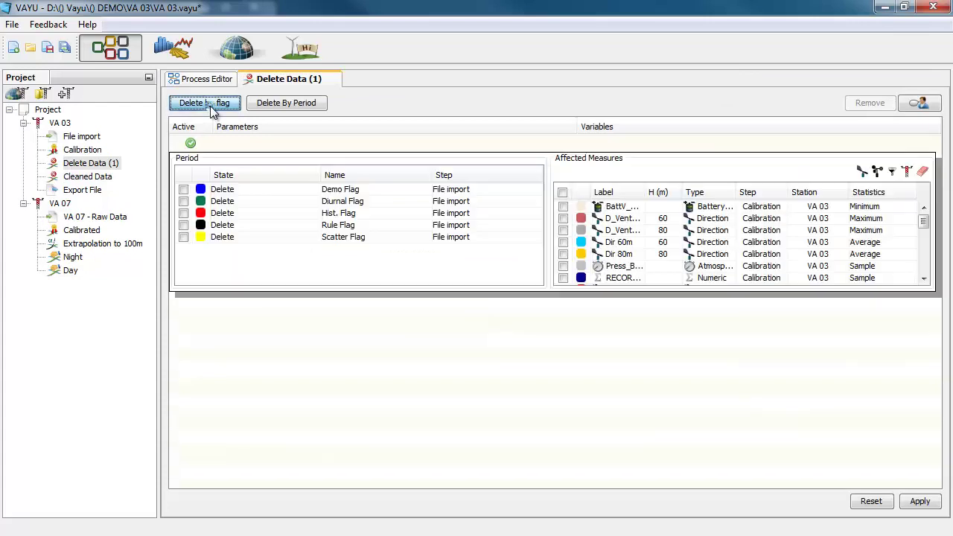
pyautogui.click(929, 504)
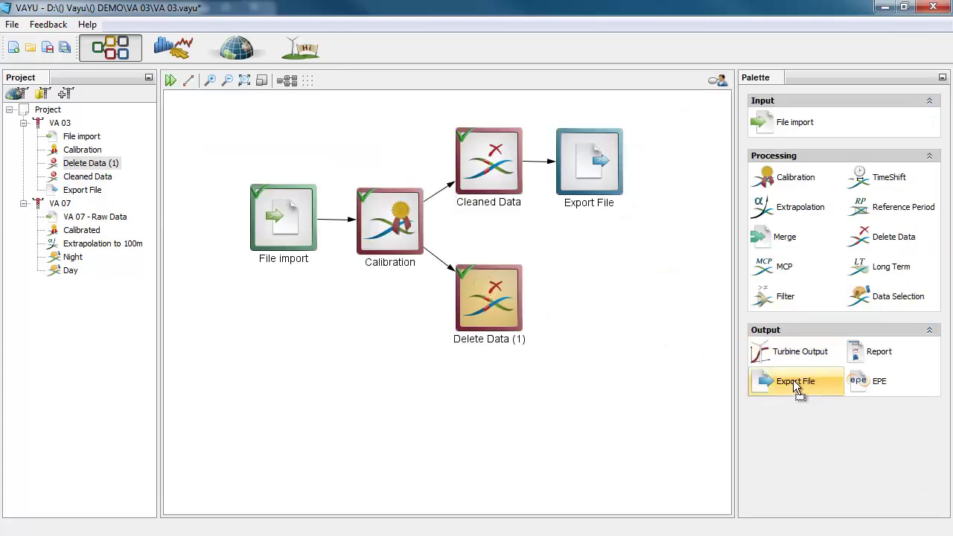
pyautogui.moveTo(792, 379); pyautogui.dragTo(549, 259)
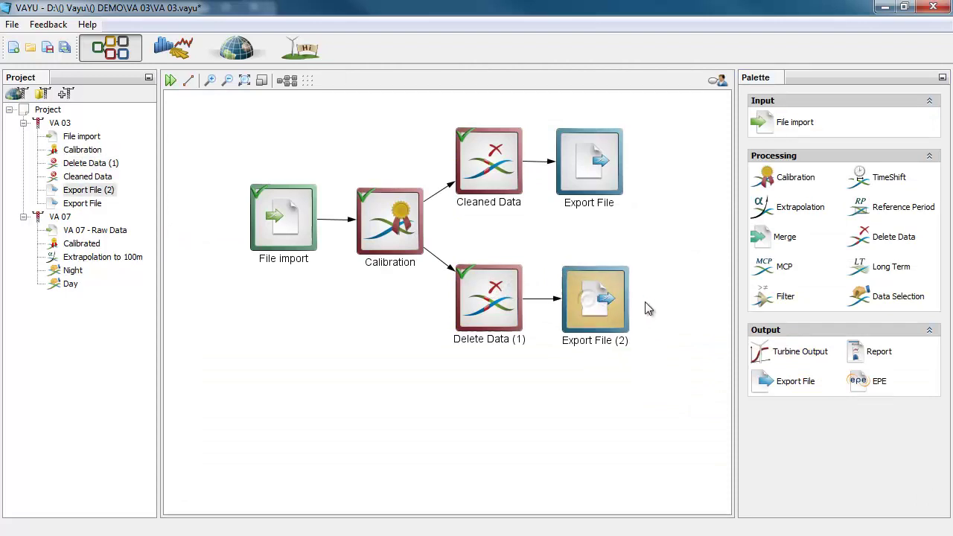